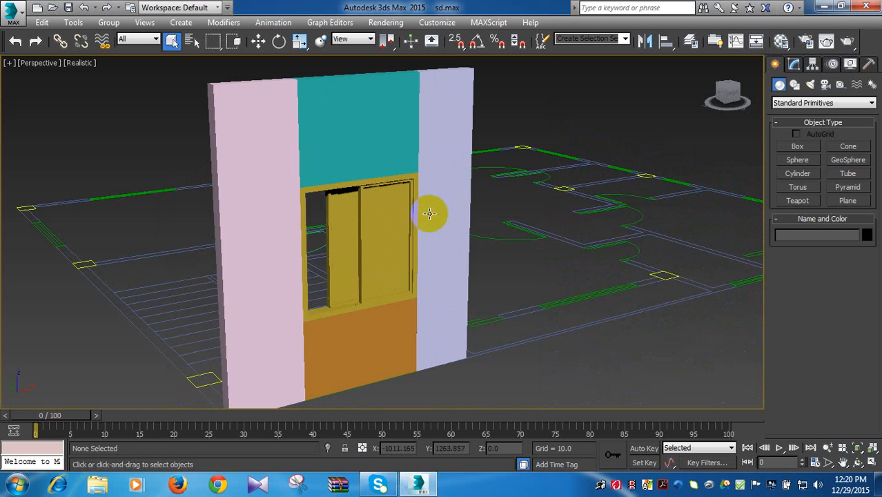
- Select the yellow sliding window in the wall opening
alt+middle_drag(460, 212, 466, 152)
scroll(354, 191, up, 5)
middle_drag(354, 191, 386, 147)
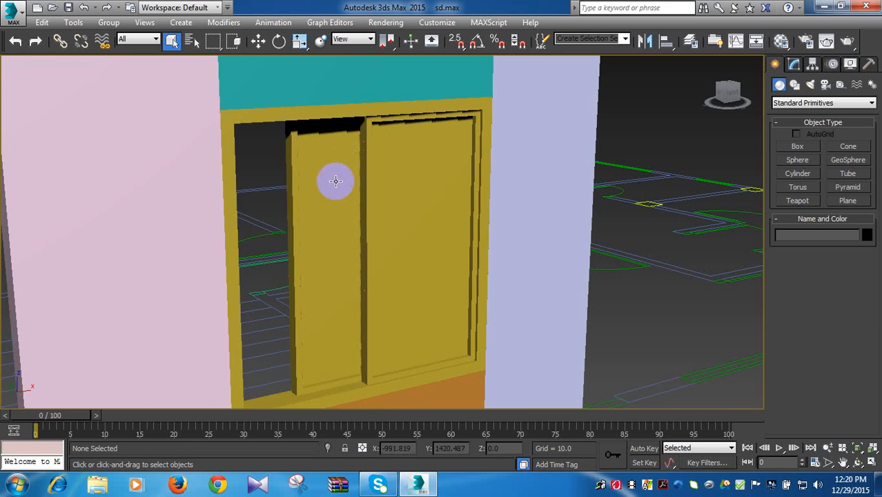
click(336, 181)
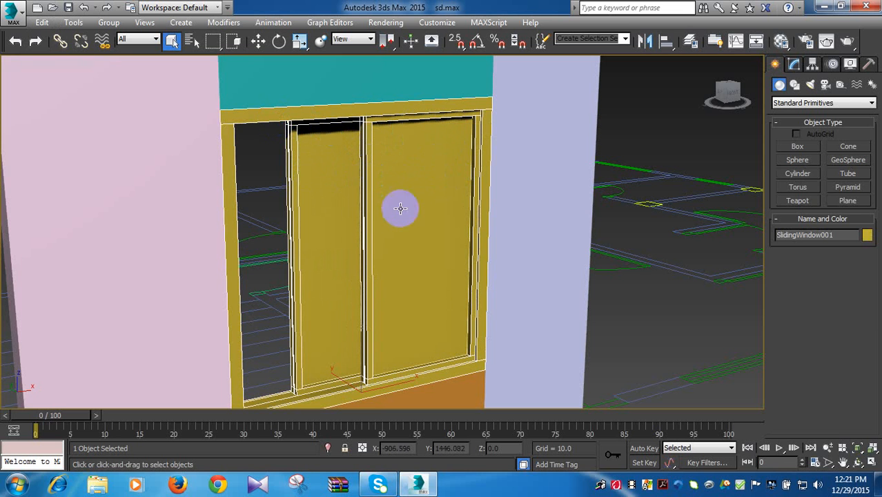
- Examine the sliding window's frame and sash panels from a slightly different angle and distance
scroll(380, 176, down, 3)
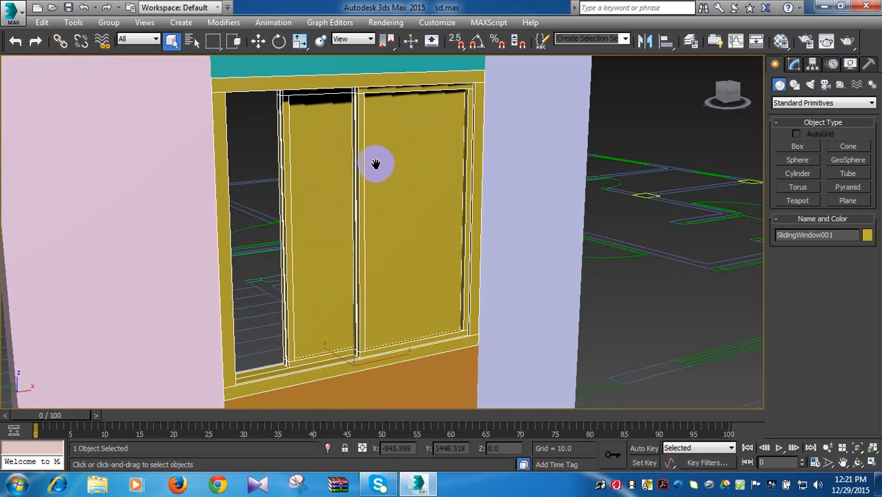
alt+middle_drag(376, 163, 351, 113)
scroll(368, 192, up, 3)
scroll(394, 122, down, 3)
scroll(379, 158, up, 2)
scroll(379, 159, down, 2)
scroll(347, 158, up, 2)
middle_drag(374, 183, 390, 201)
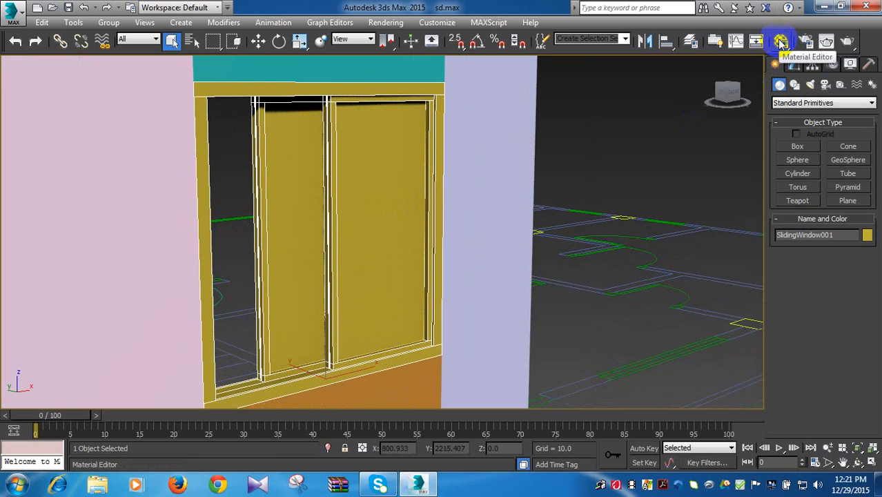
- Open the Material Editor beside the sliding window and make the second sample slot, 02 - Default, active
click(782, 43)
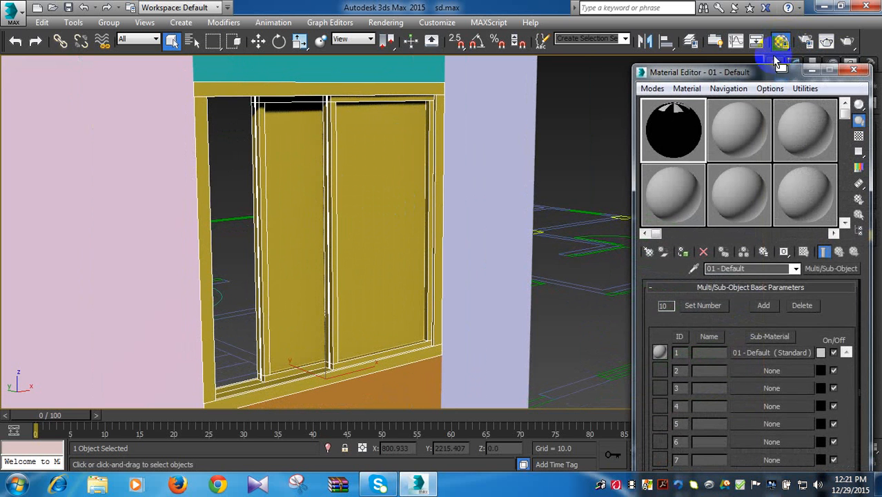
drag(753, 77, 720, 21)
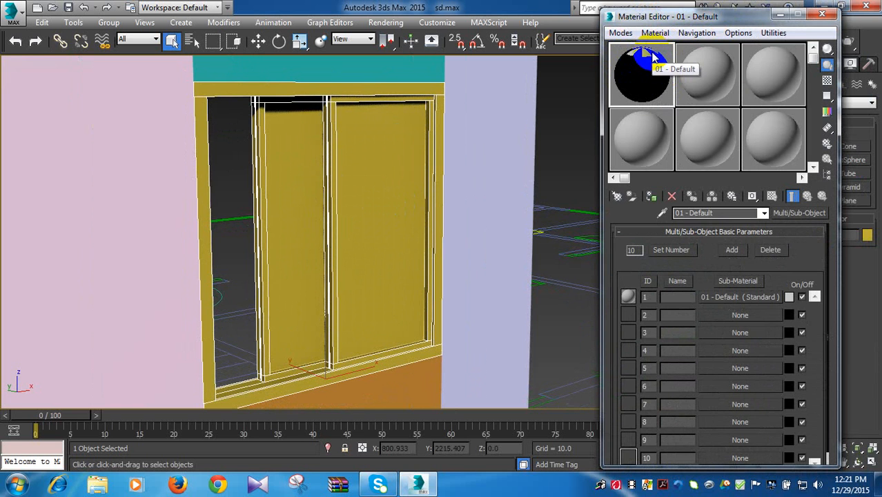
click(712, 80)
drag(813, 66, 814, 47)
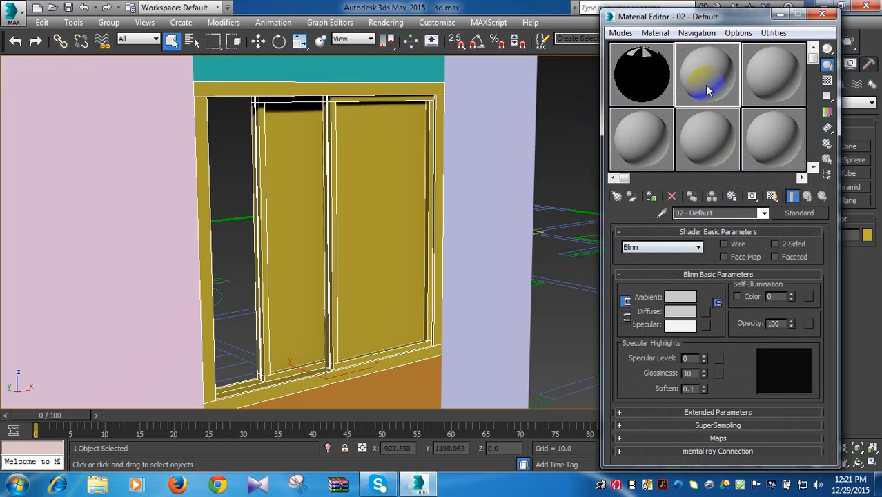
mouse_move(733, 20)
mouse_down()
mouse_move(779, 15)
mouse_move(746, 20)
mouse_up()
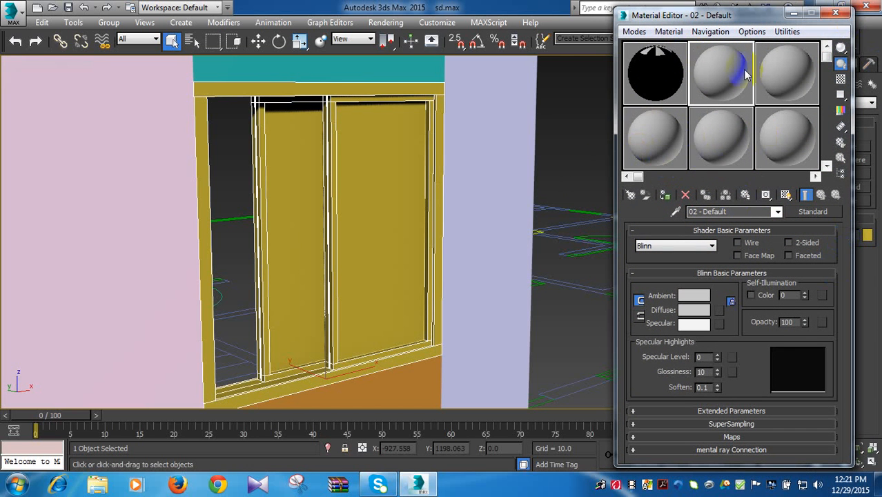
drag(746, 74, 400, 181)
drag(712, 22, 725, 117)
drag(713, 42, 687, 8)
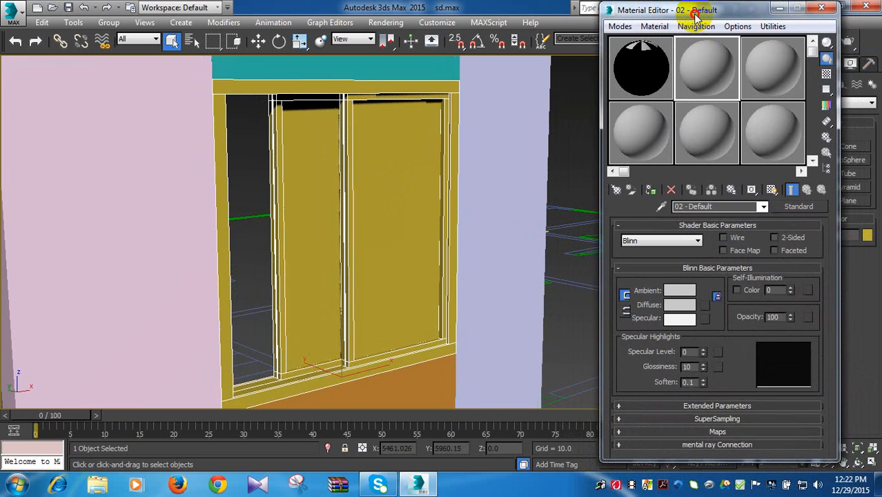
- Change the 02 - Default material's type to Multi/Sub-Object, keeping the old material as a sub-material
click(797, 206)
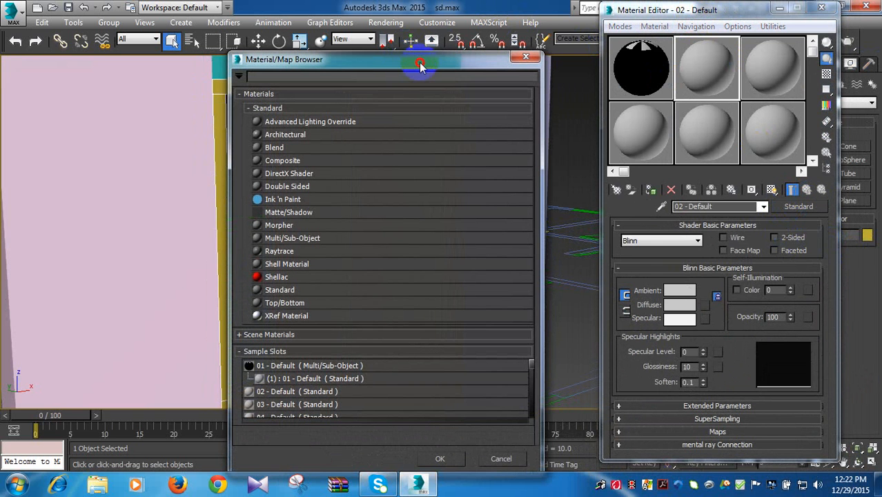
drag(420, 64, 516, 46)
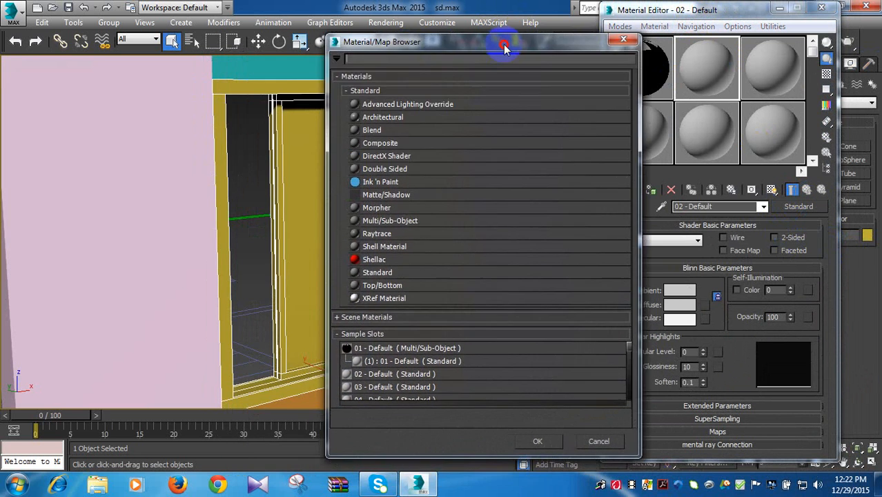
click(463, 107)
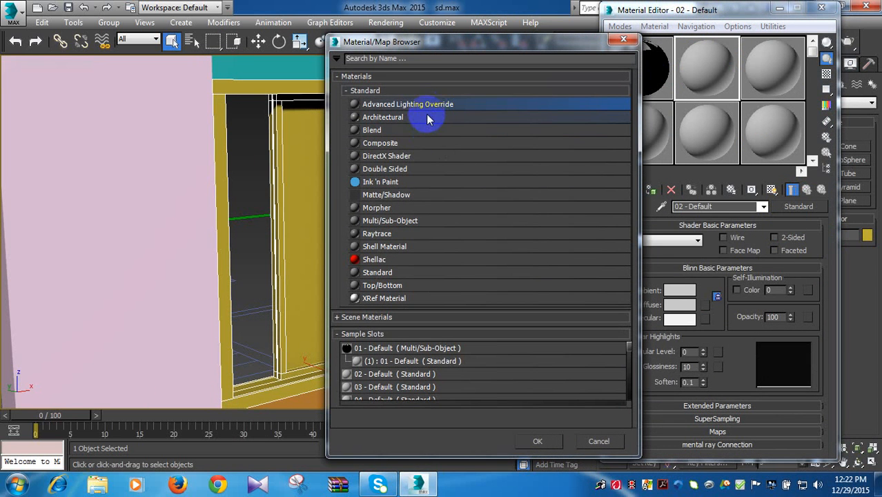
click(418, 155)
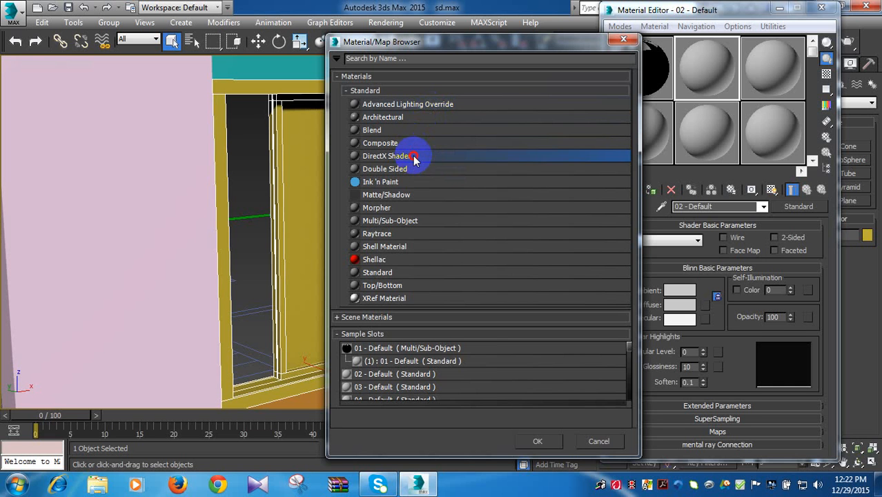
click(417, 169)
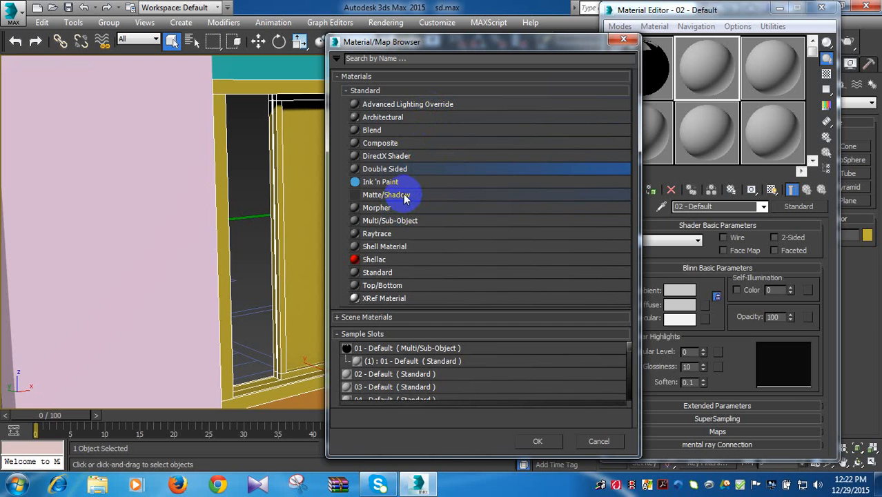
click(406, 196)
click(407, 207)
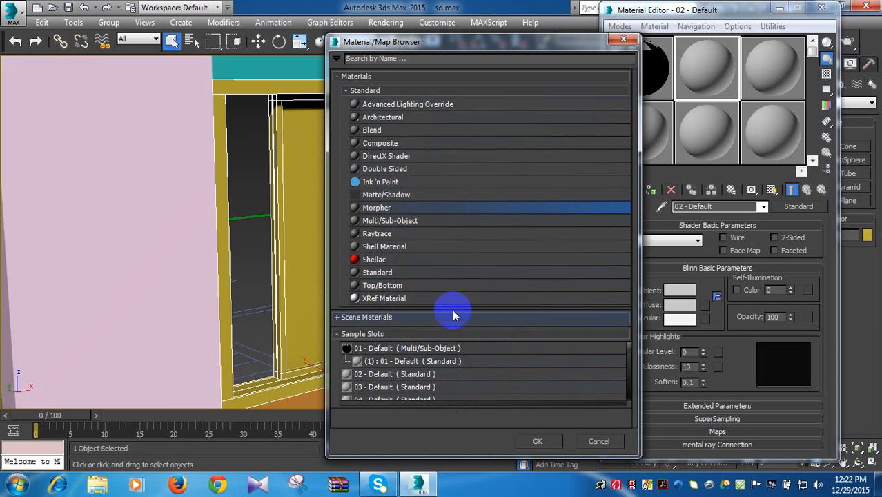
click(428, 286)
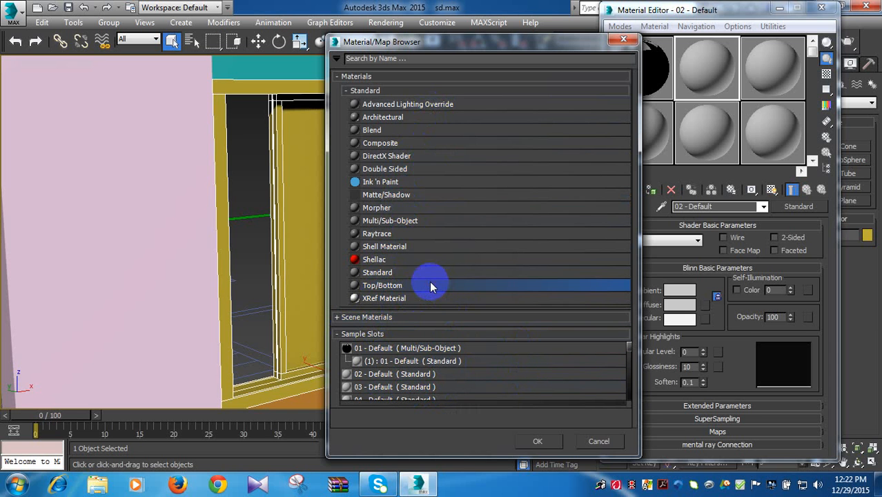
click(397, 225)
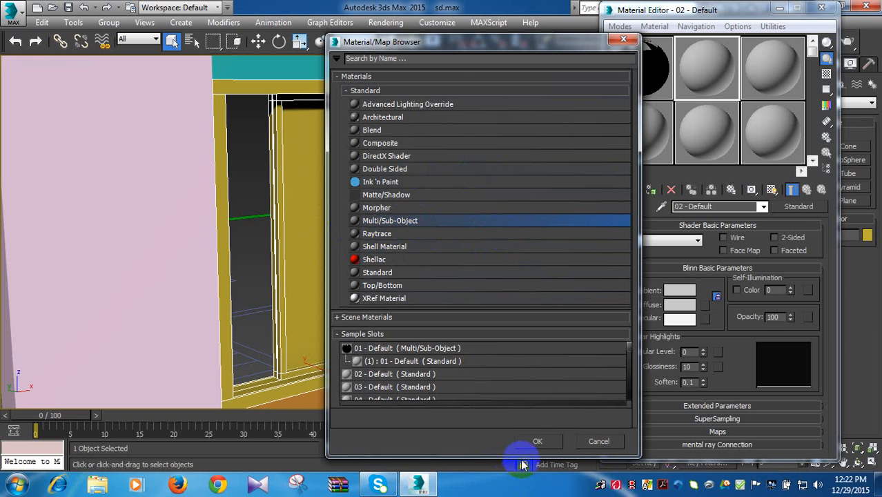
click(537, 442)
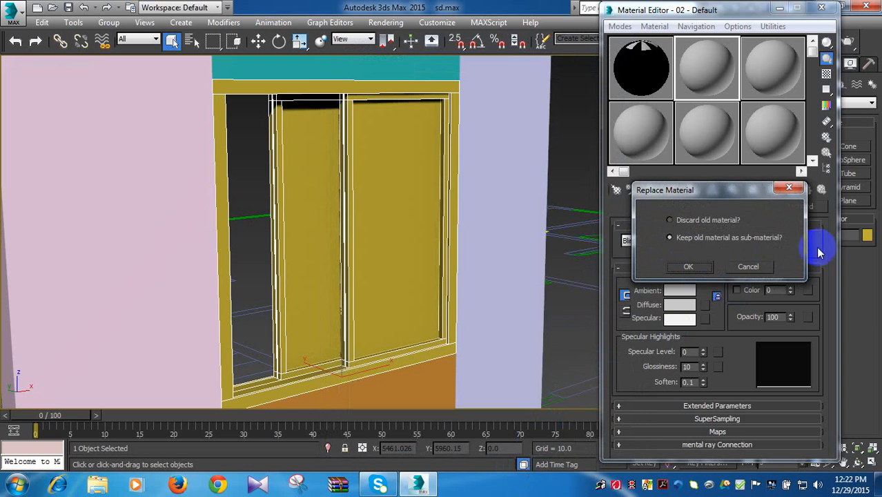
click(693, 270)
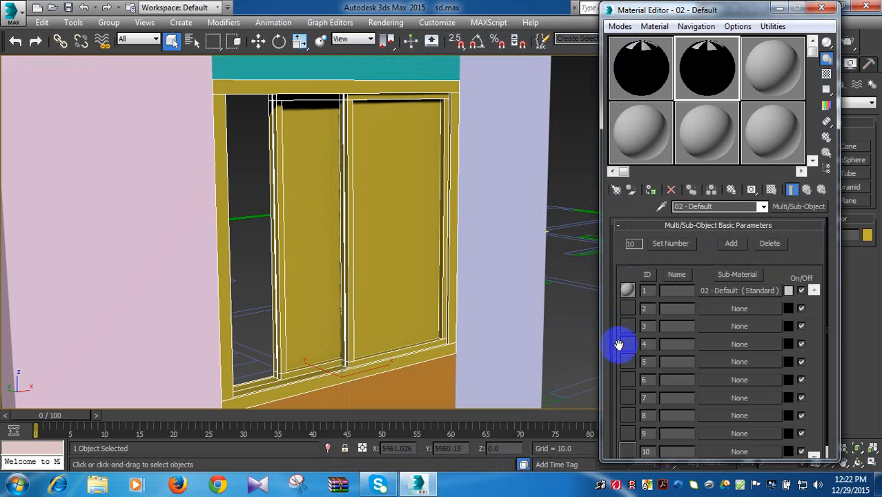
- Set the number of sub-materials in the 02 - Default Multi/Sub-Object material to 3
click(826, 299)
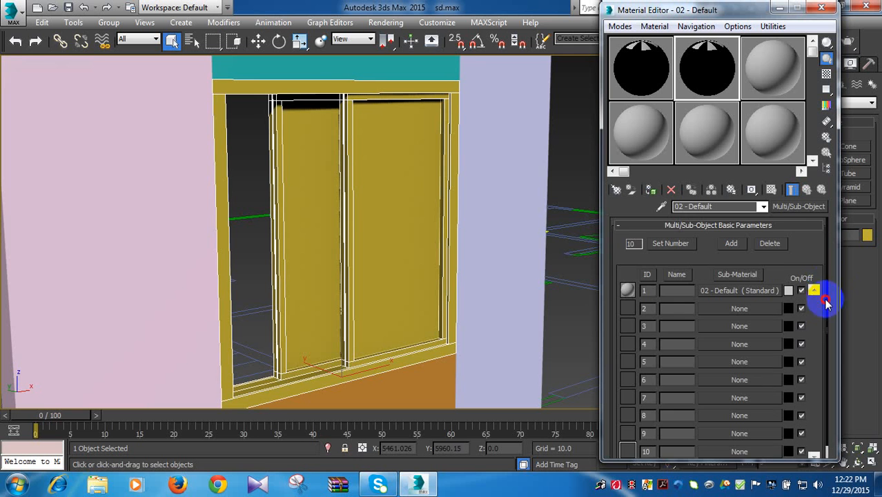
mouse_move(826, 303)
mouse_down()
mouse_move(828, 327)
mouse_move(828, 293)
mouse_up()
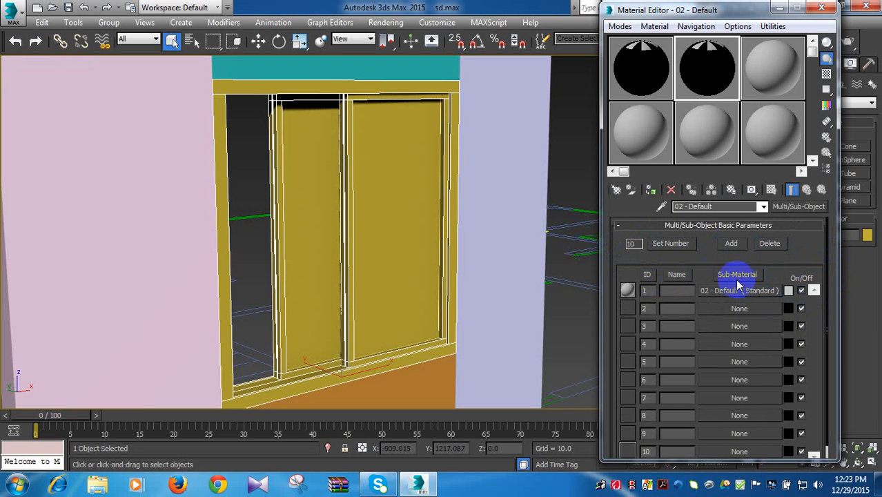
click(709, 69)
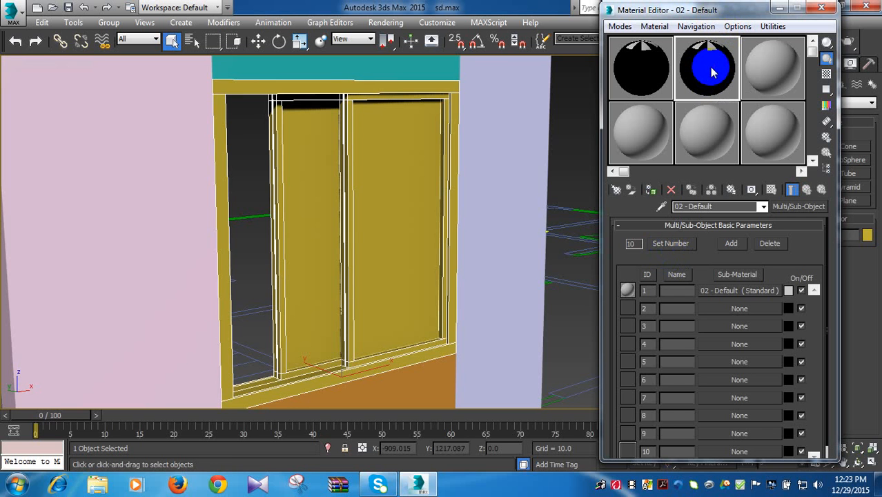
click(668, 244)
click(736, 237)
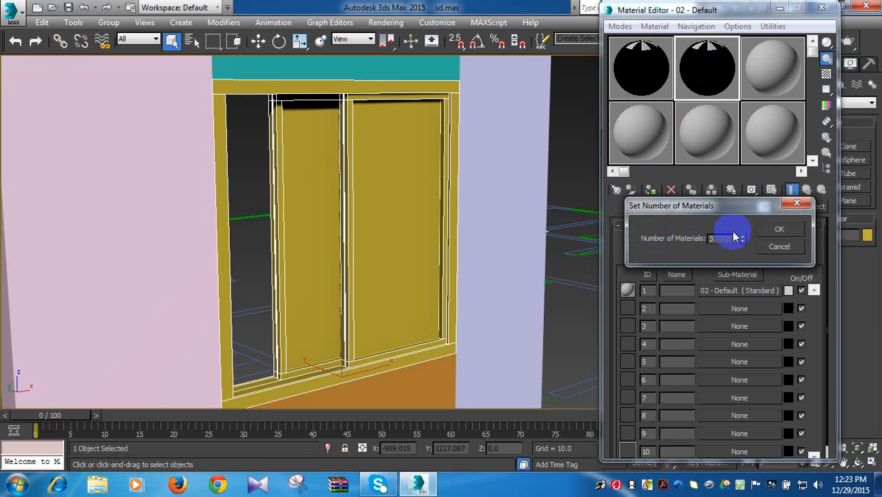
click(783, 229)
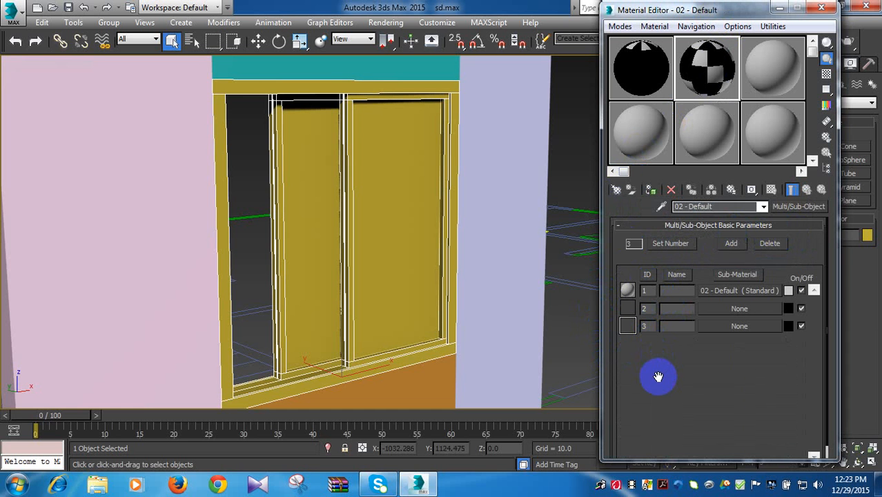
- Switch off the sub-material with ID 2 in 02 - Default, leaving its material unassigned
click(737, 313)
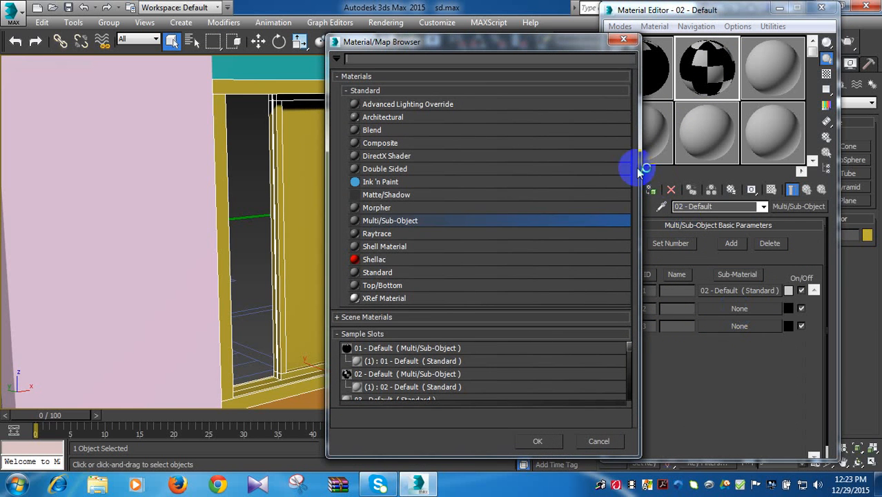
click(624, 39)
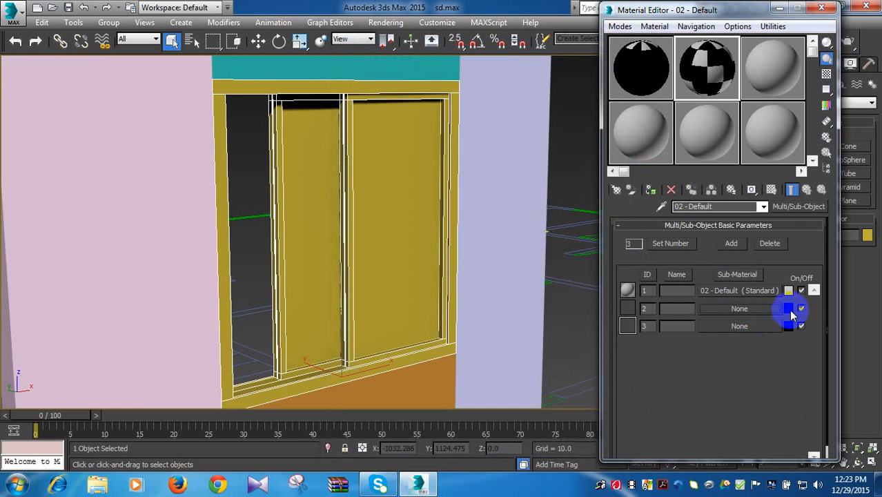
click(801, 309)
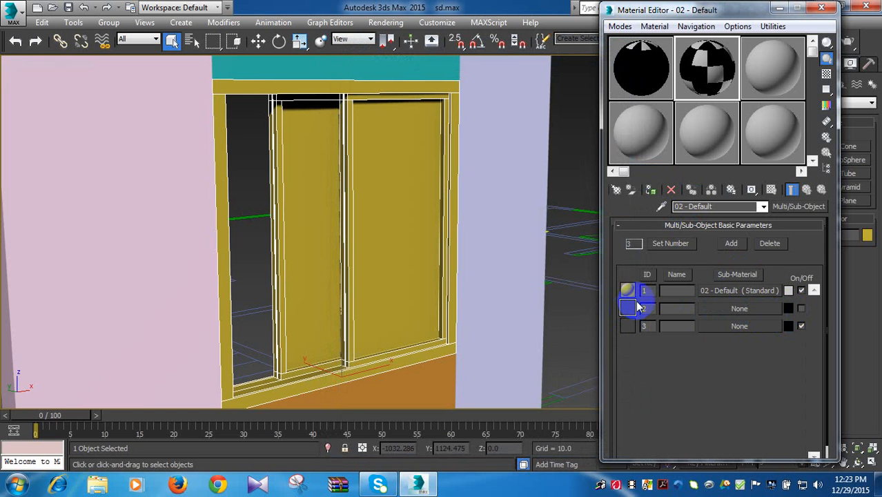
- Try to delete the Multi/Sub-Object material in the first sample slot, and undo the deletion
click(822, 10)
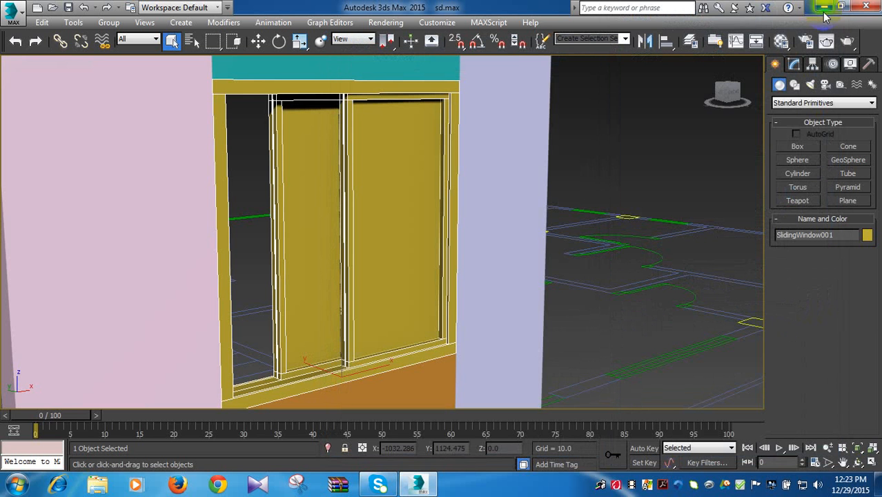
click(781, 42)
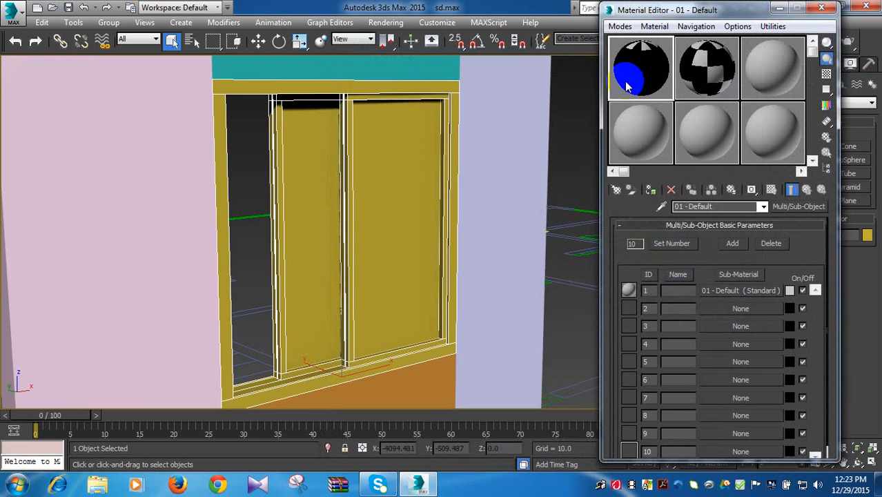
key(Delete)
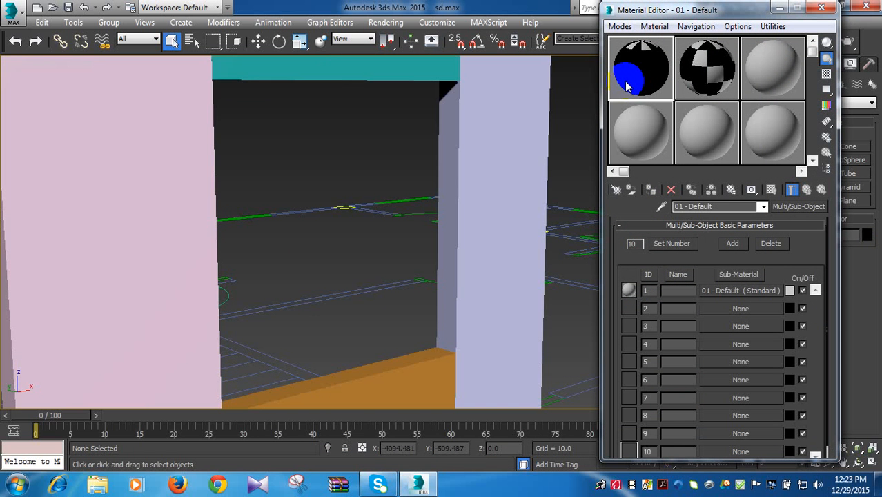
key(ctrl+z)
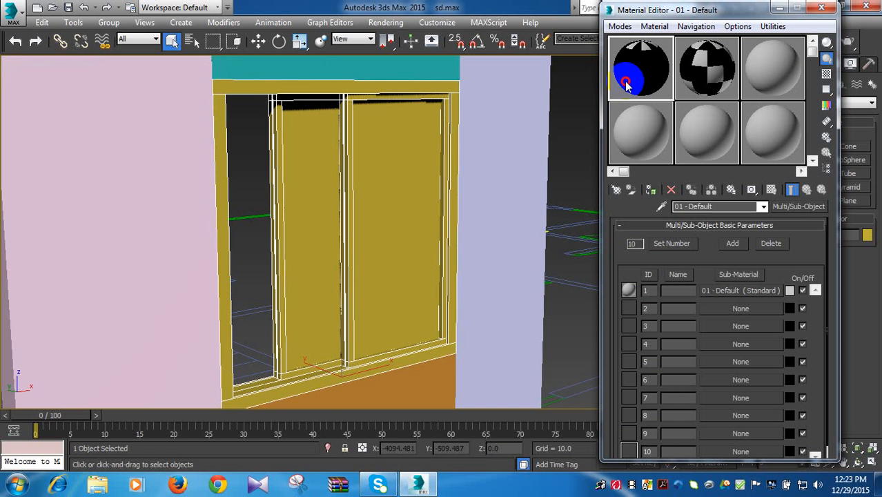
- Deselect the sliding window and reset the Multi/Sub-Object materials in sample slots 01 and 02, accepting the loss of their settings
click(576, 152)
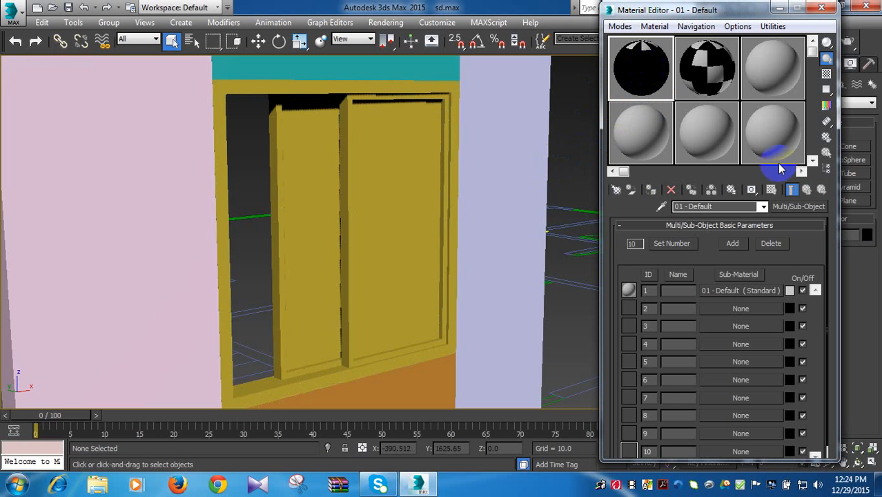
click(667, 192)
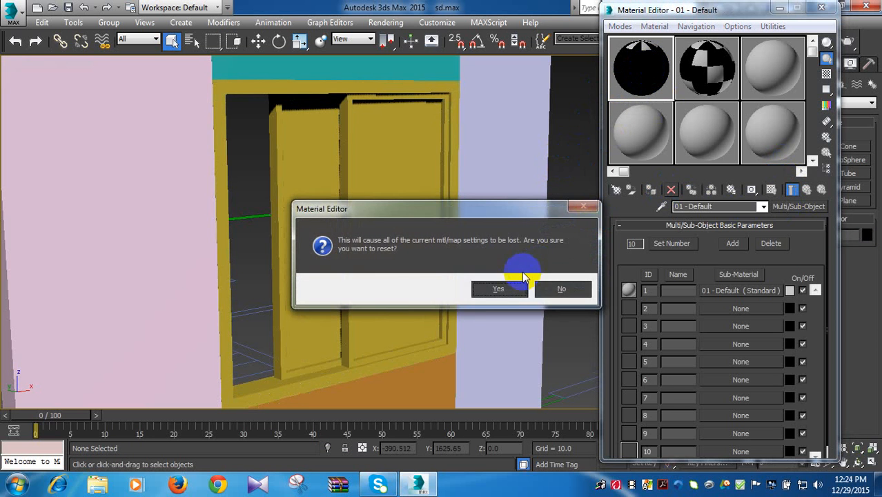
click(501, 288)
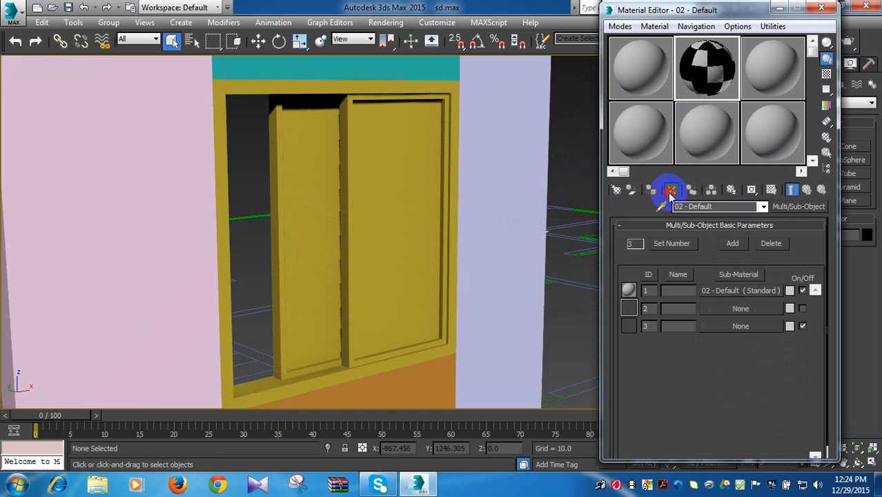
click(671, 191)
click(495, 288)
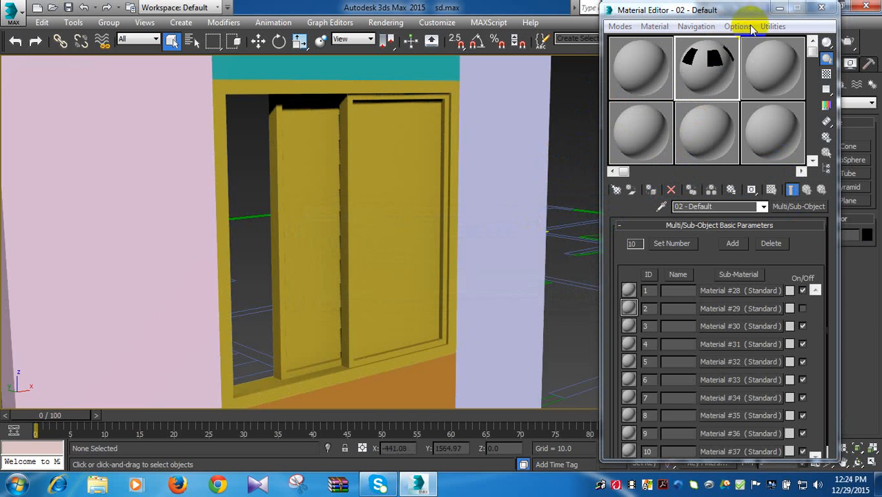
click(662, 249)
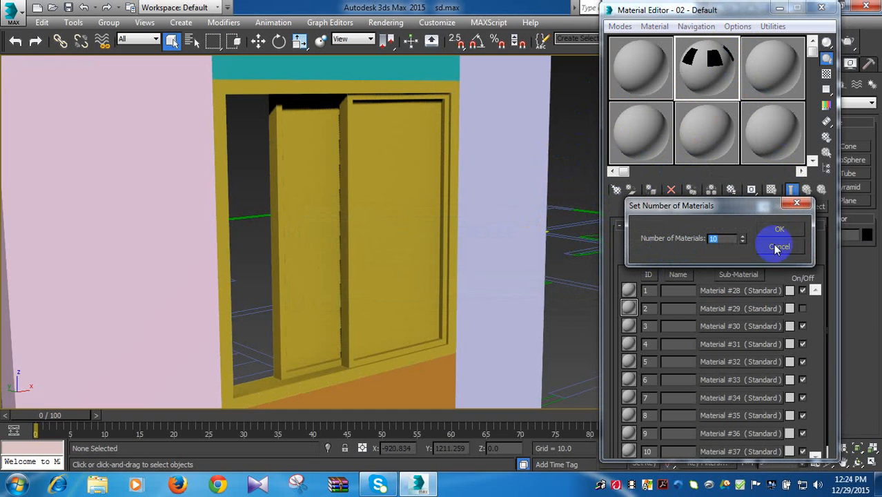
click(835, 247)
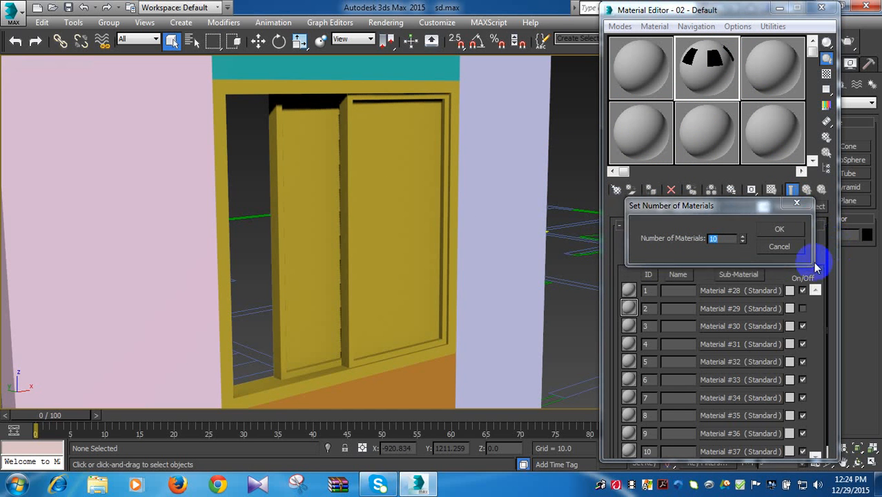
click(777, 231)
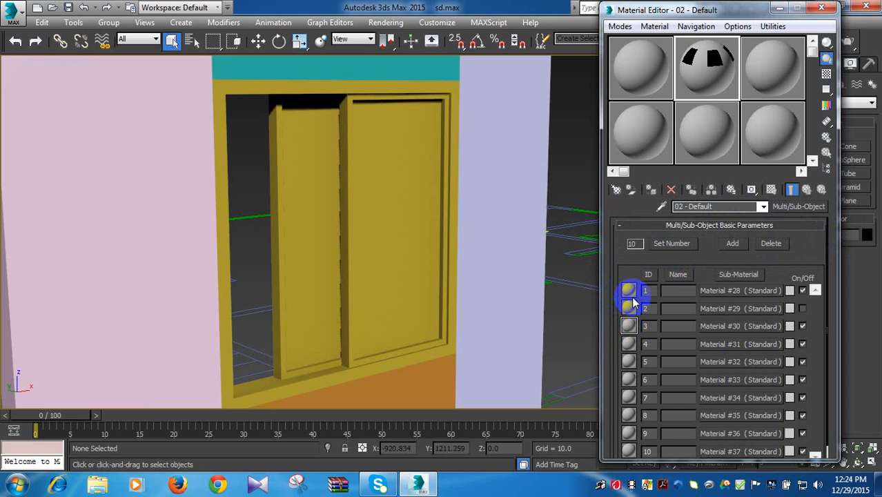
- Switch the sub-material with ID 2 back on in 02 - Default and set the number of sub-materials to 3
click(803, 309)
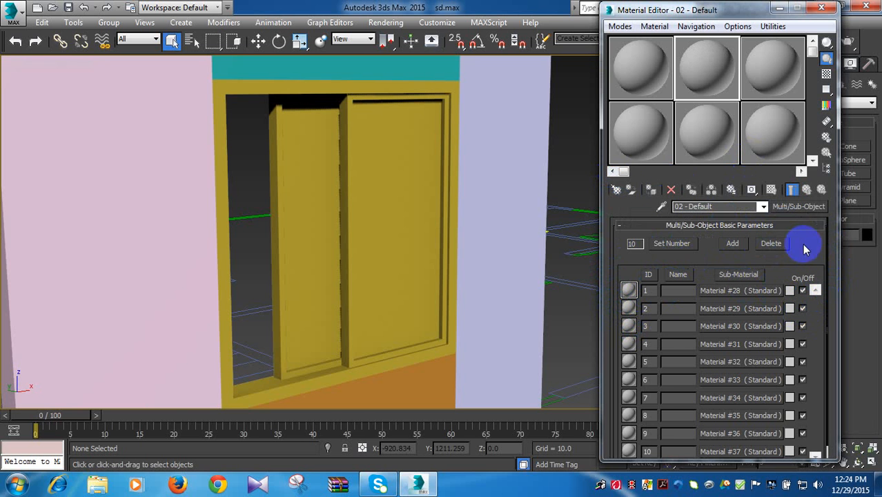
click(672, 243)
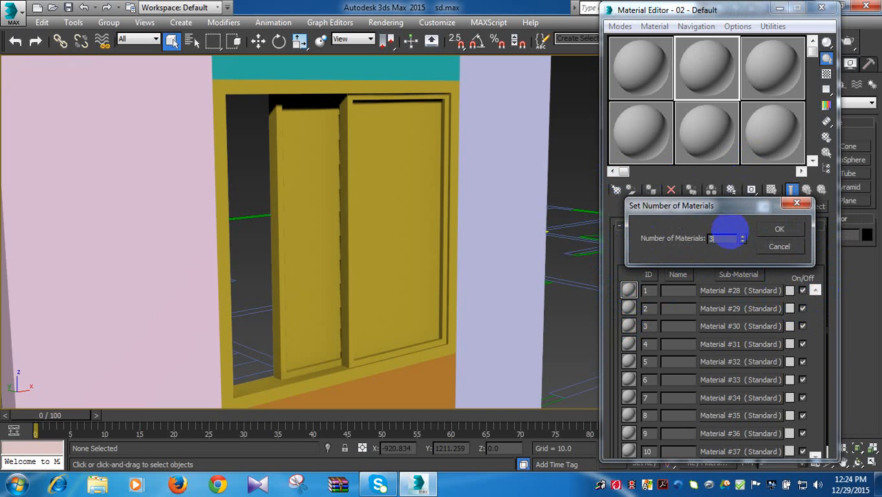
click(781, 235)
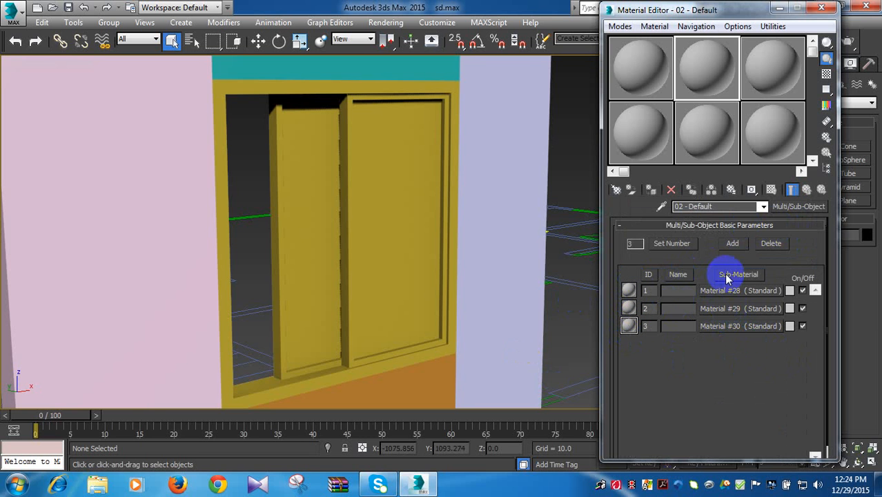
- Examine the ambient colour and material type choices of sub-material 1 and return to the parent 02 - Default material
scroll(727, 277, down, 1)
scroll(727, 276, up, 1)
scroll(727, 276, down, 1)
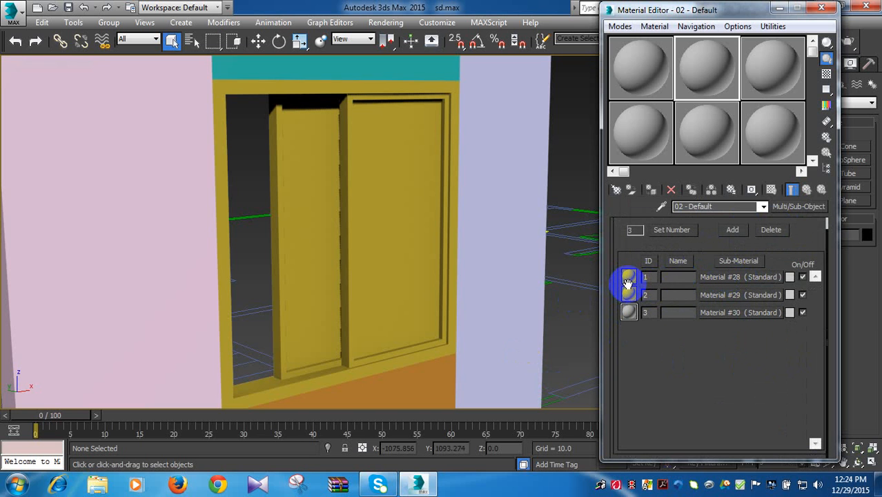
click(720, 277)
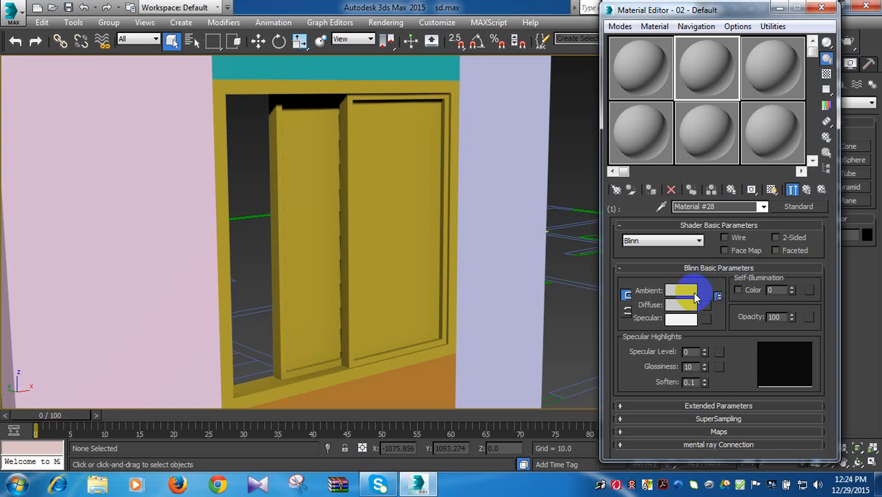
click(680, 294)
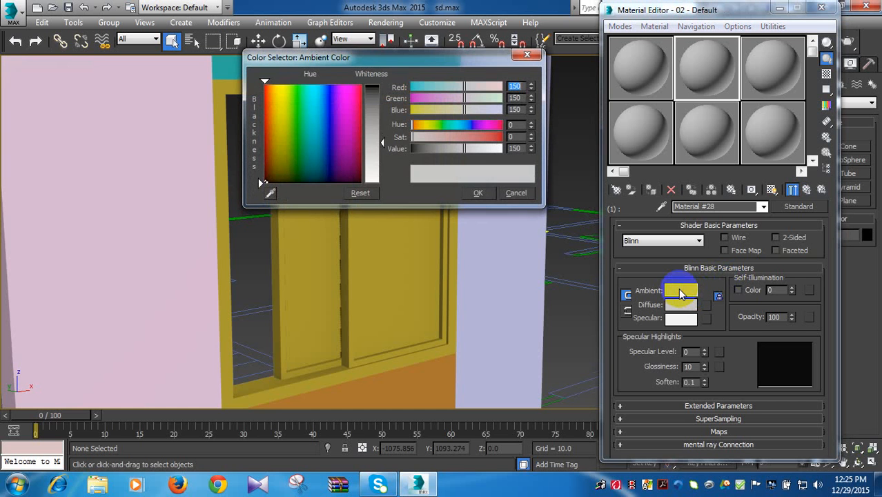
click(536, 57)
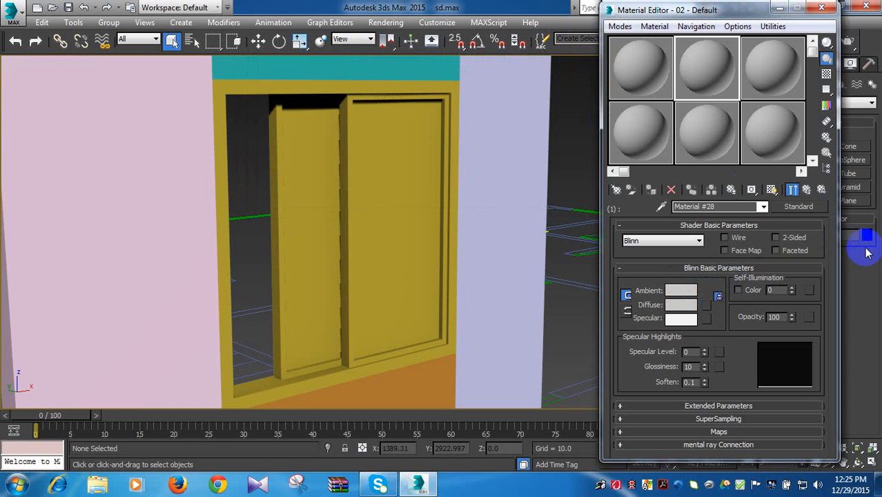
click(801, 206)
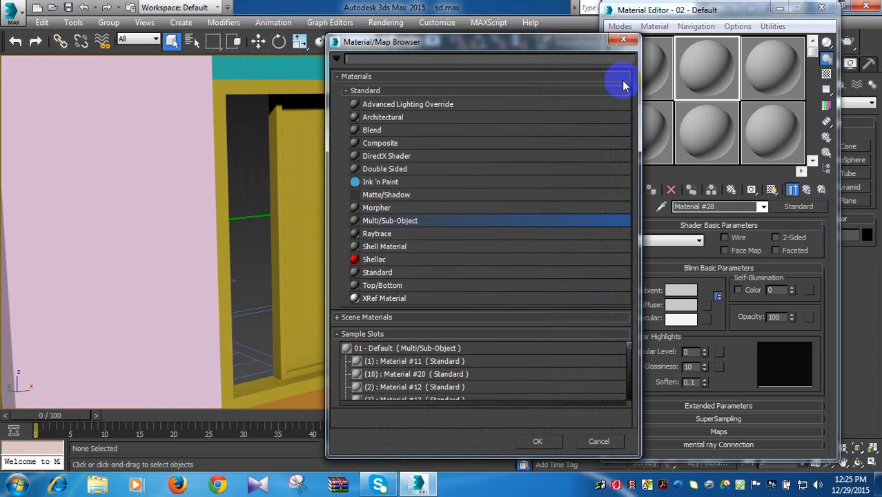
click(624, 39)
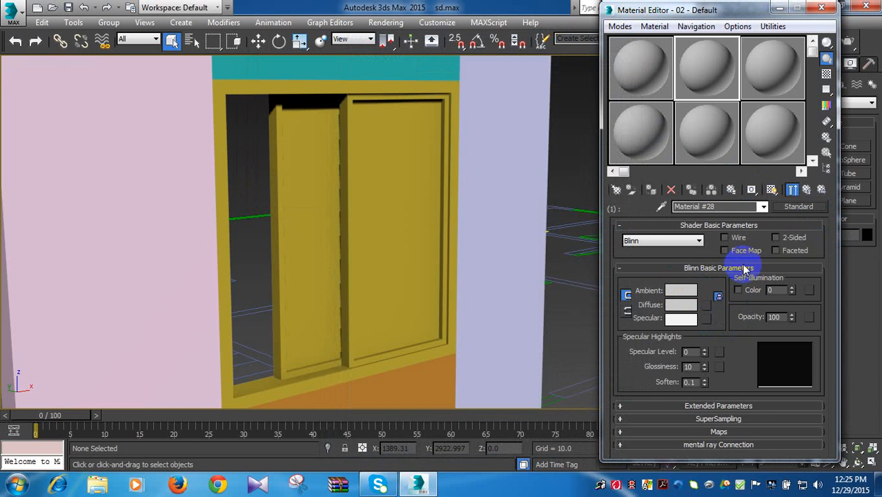
click(809, 188)
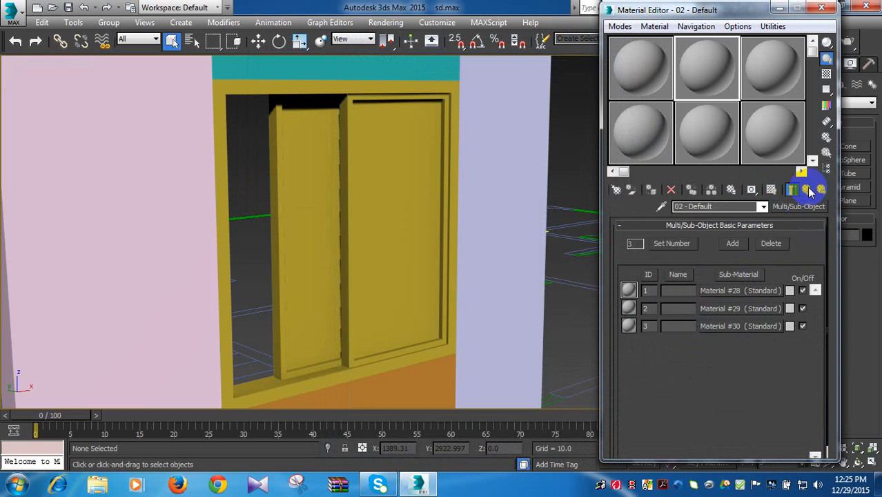
- Go into sub-material 1 of 02 - Default and back up to the parent material, two times
click(721, 292)
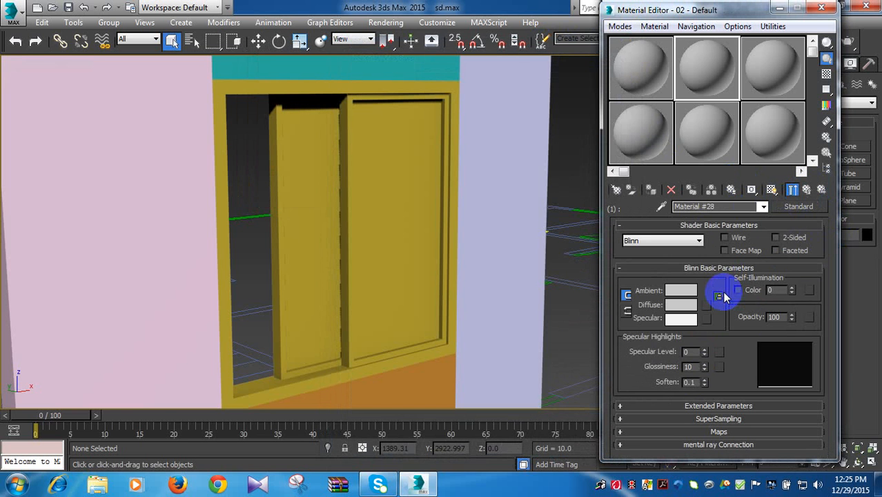
click(763, 206)
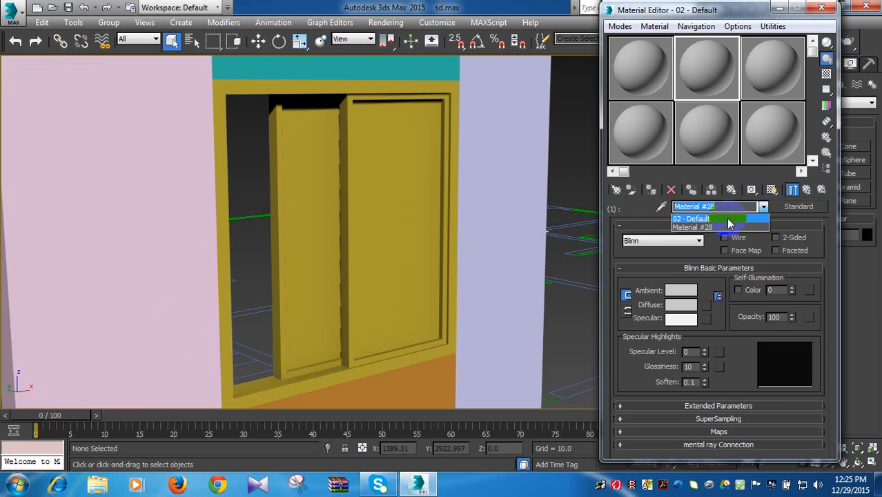
click(728, 220)
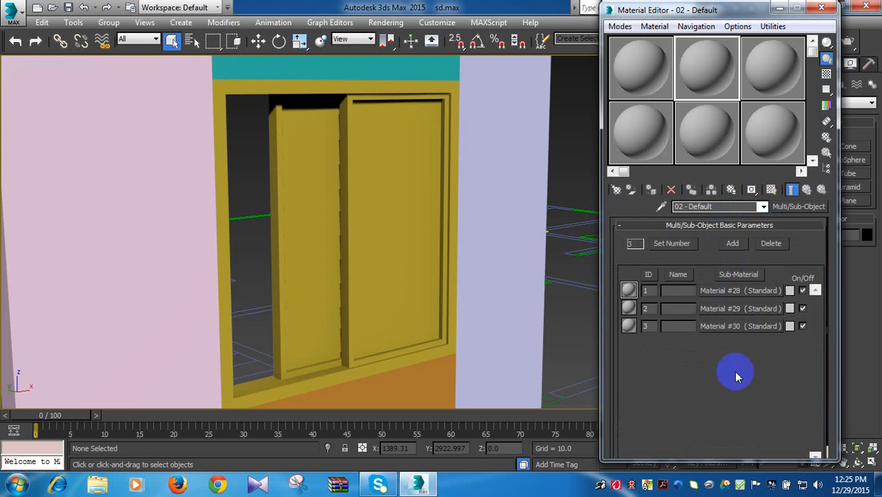
click(736, 290)
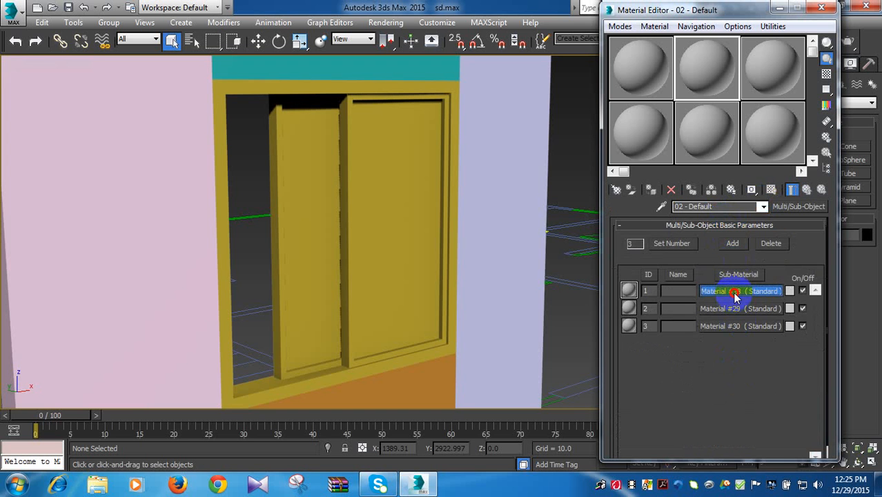
click(763, 207)
click(733, 218)
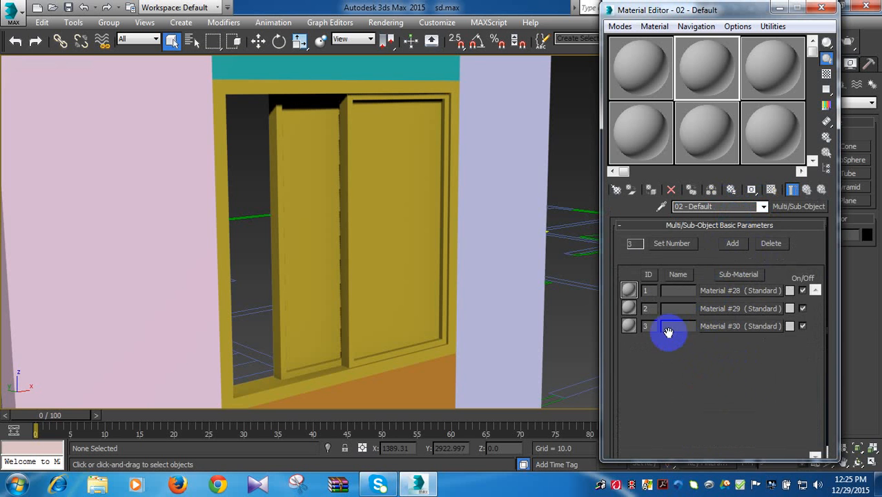
- Assign a Bitmap map to the diffuse colour of sub-material 3, Material #30
click(740, 327)
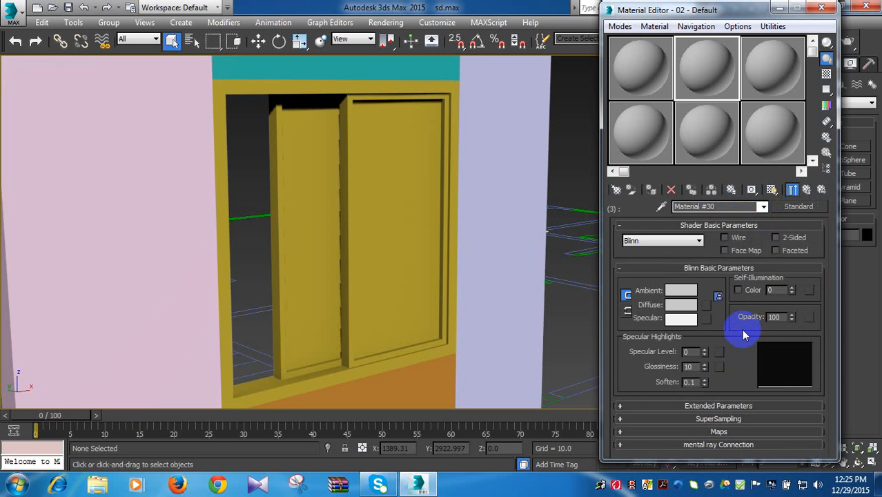
click(706, 305)
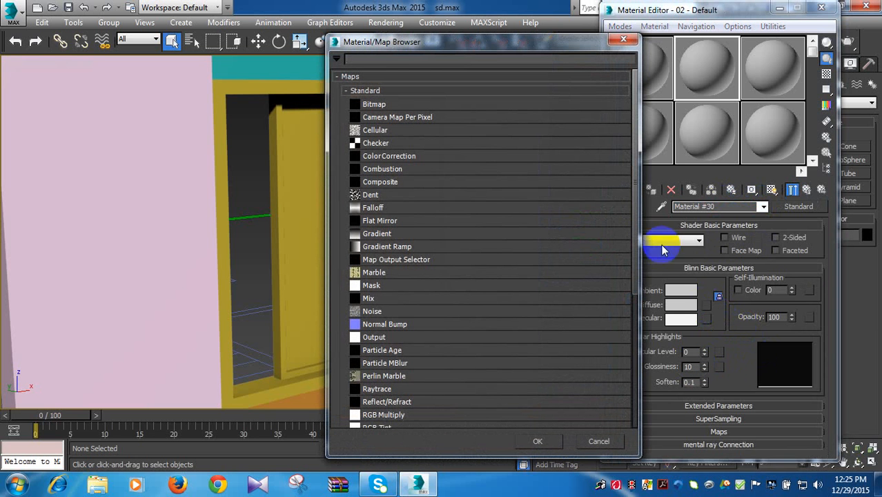
click(372, 105)
double_click(373, 105)
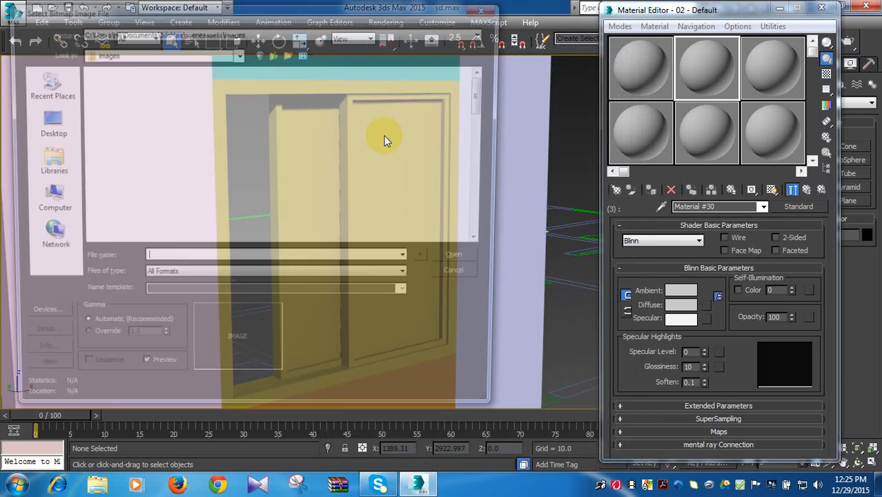
- Browse for the bitmap image in the folder F:\AUTOCAD\Materials\Maps-2
click(46, 199)
double_click(293, 128)
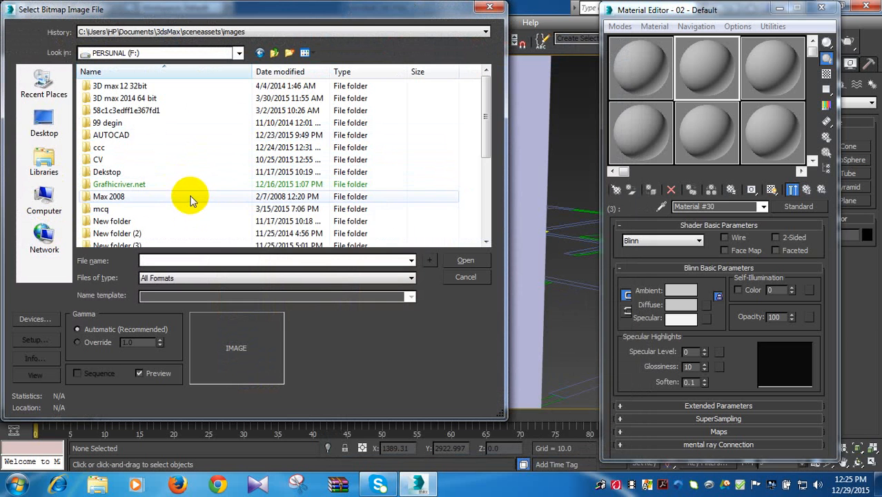
click(185, 174)
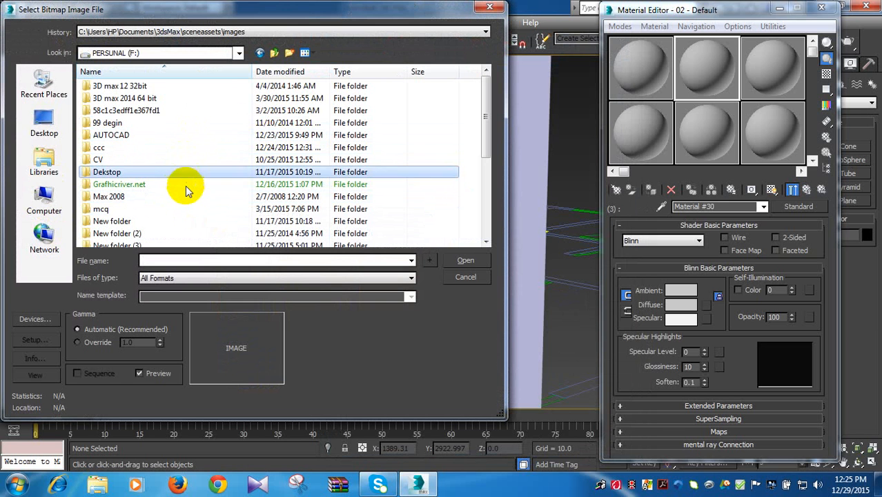
click(173, 221)
scroll(173, 225, down, 2)
scroll(173, 225, down, 1)
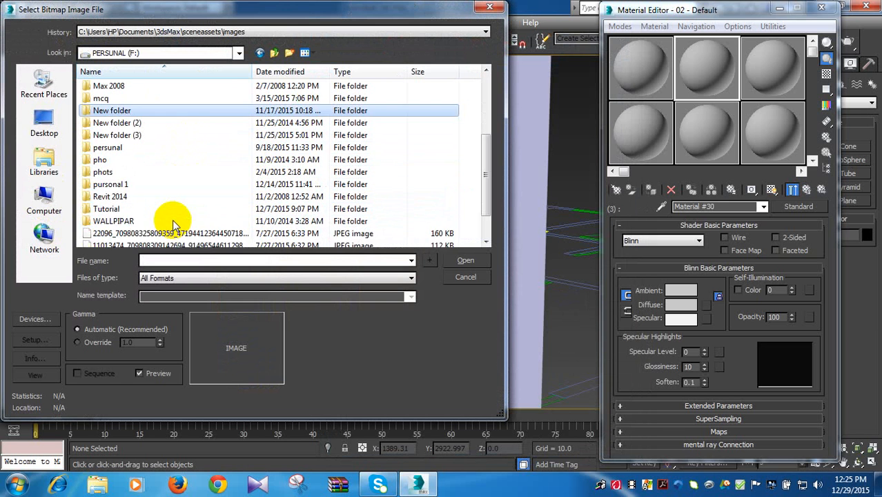
scroll(173, 225, up, 3)
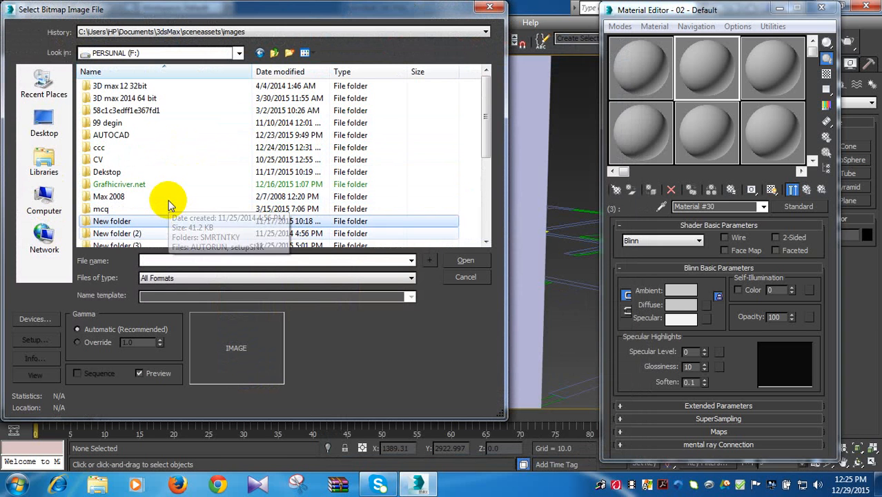
double_click(140, 134)
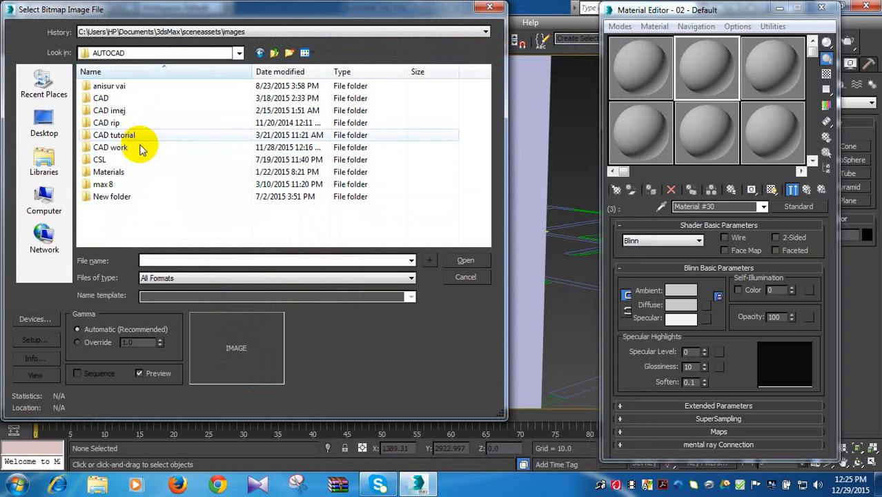
double_click(147, 172)
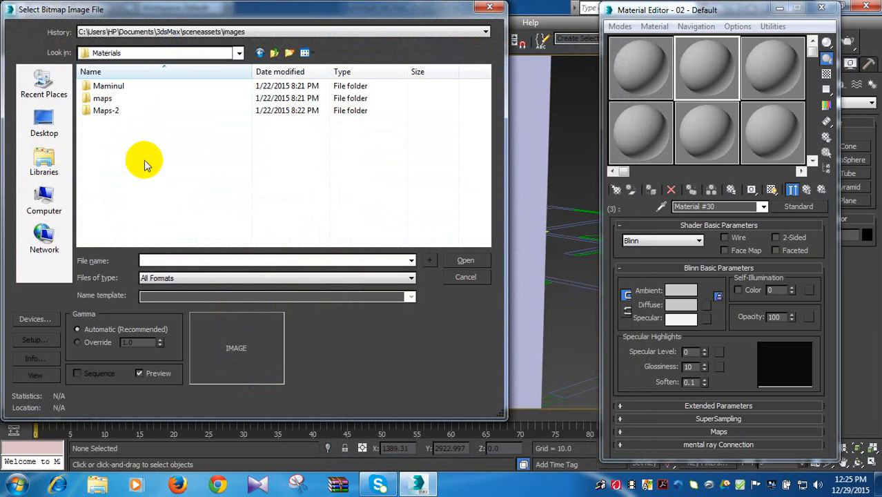
click(138, 112)
double_click(138, 112)
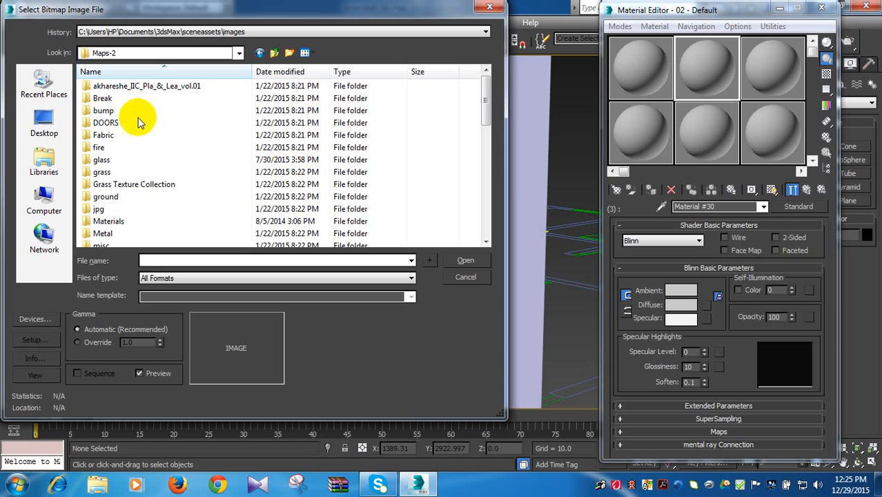
- Load glass02 from the glass folder as the diffuse bitmap of sub-material 3
click(120, 210)
click(122, 172)
click(122, 160)
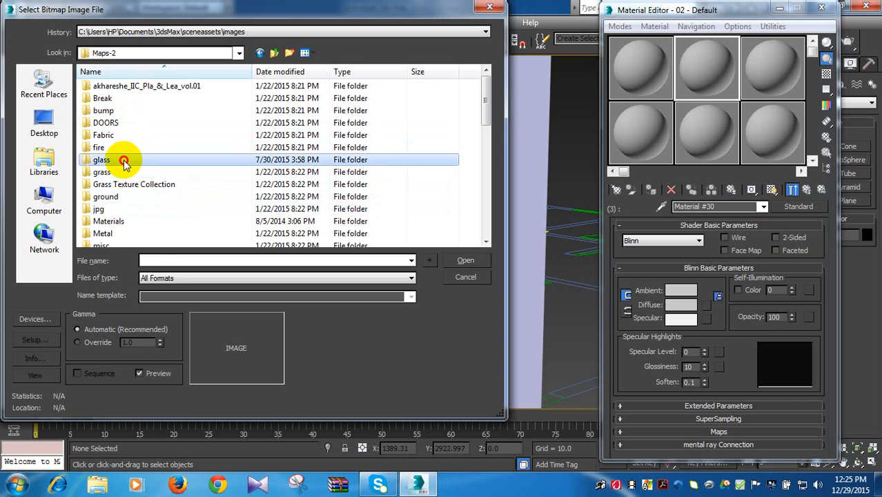
double_click(122, 159)
click(233, 118)
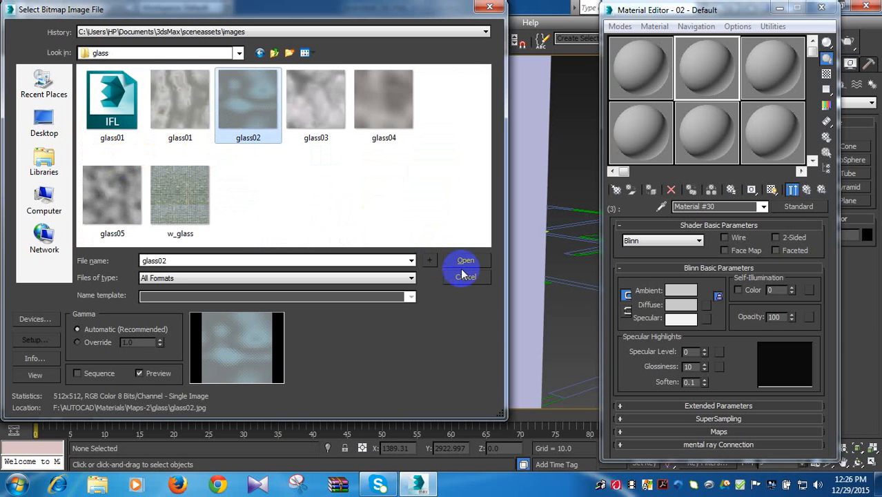
click(464, 261)
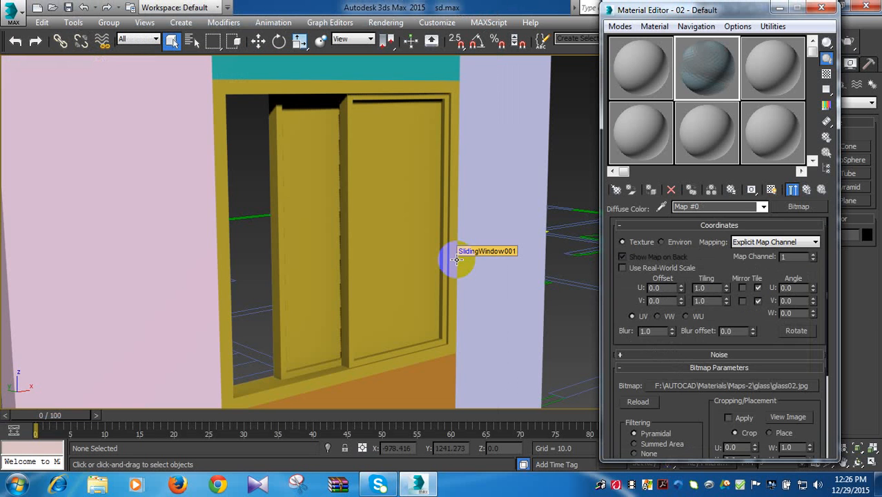
- Select the sliding window and return from the bitmap of sub-material 3 to the parent material 02 - Default
click(456, 259)
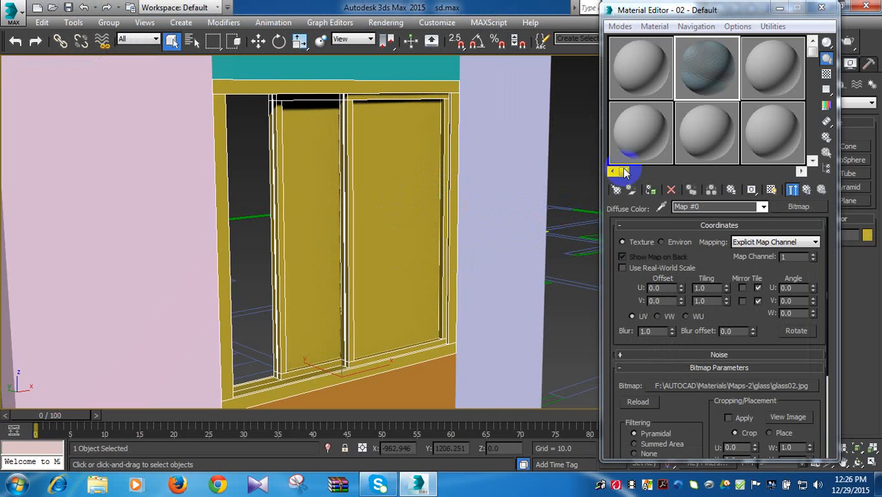
click(808, 190)
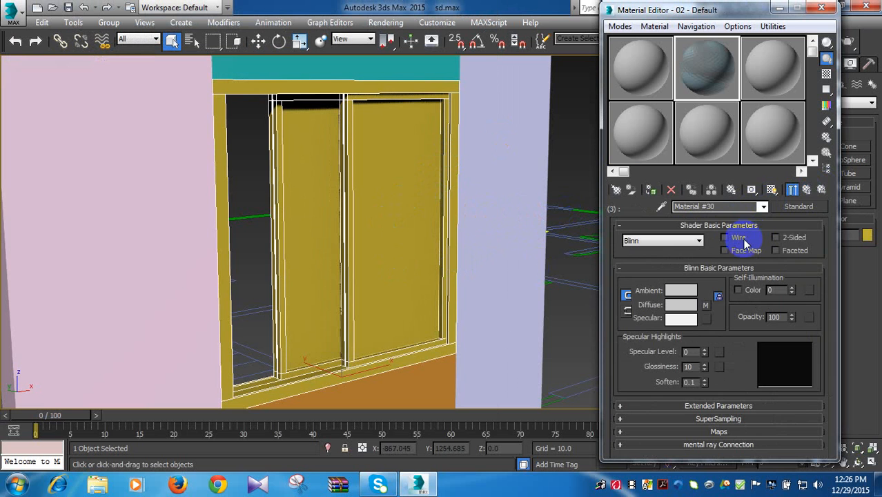
click(807, 192)
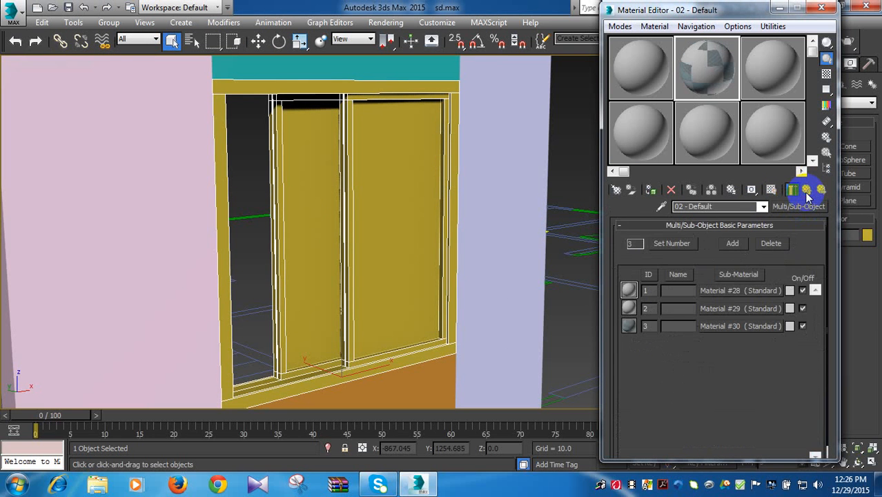
- Load the glass02 bitmap as the diffuse map of sub-material 1, Material #28, and return to the parent material
click(742, 293)
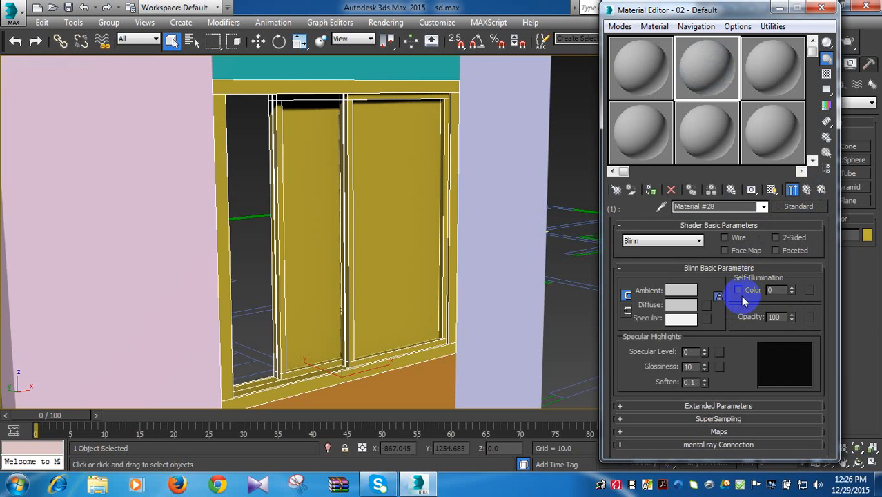
click(706, 306)
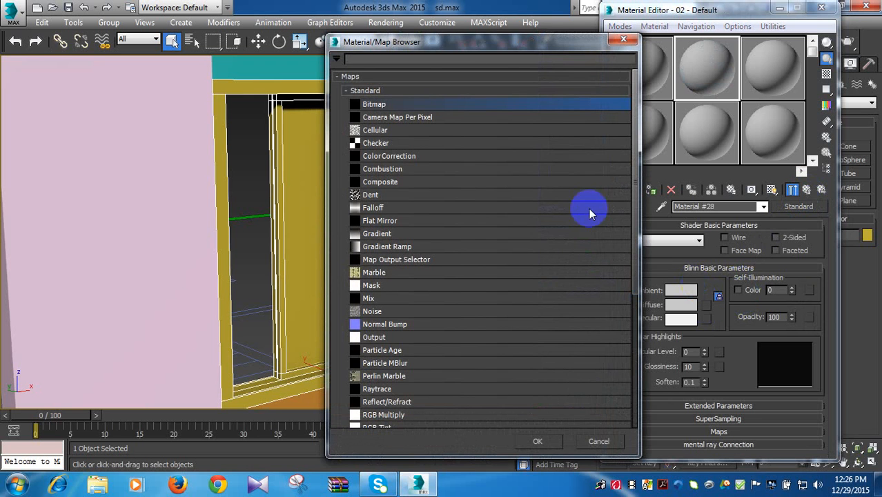
drag(532, 45, 445, 47)
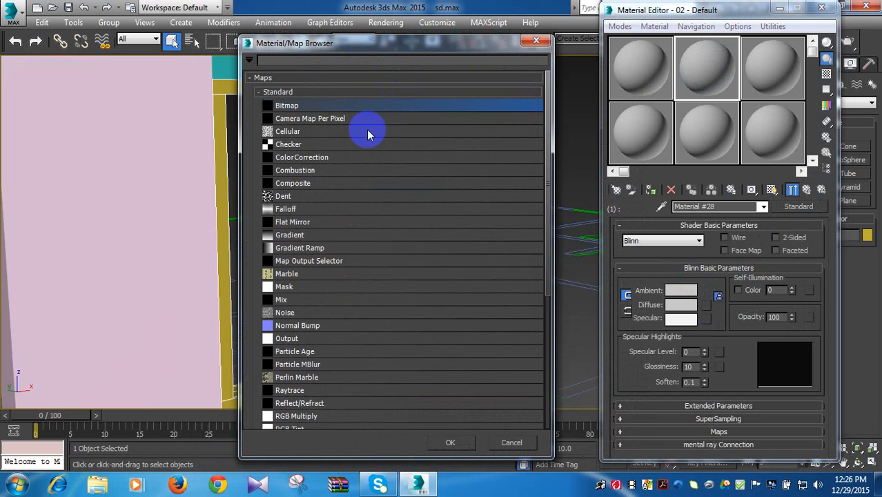
double_click(299, 111)
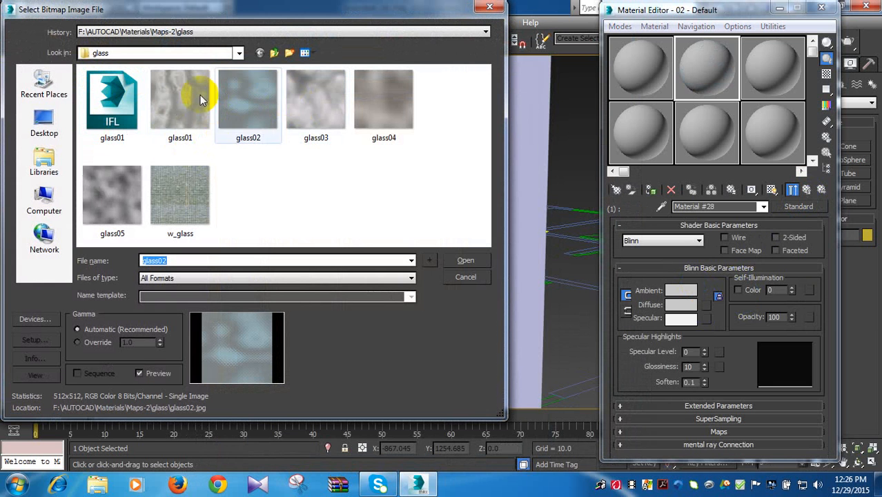
click(249, 110)
click(467, 261)
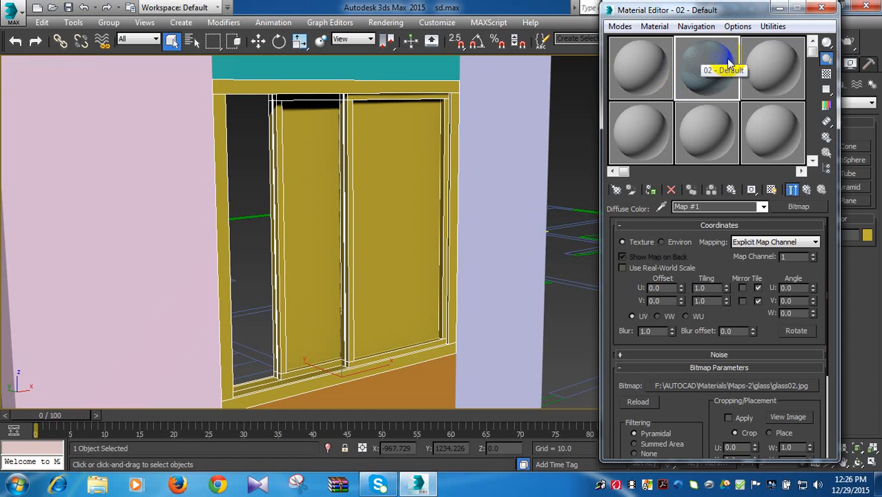
click(655, 241)
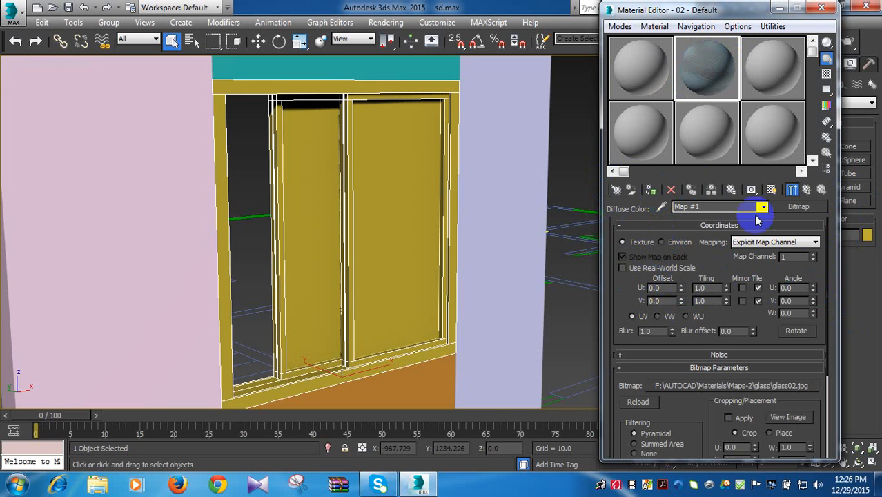
click(806, 191)
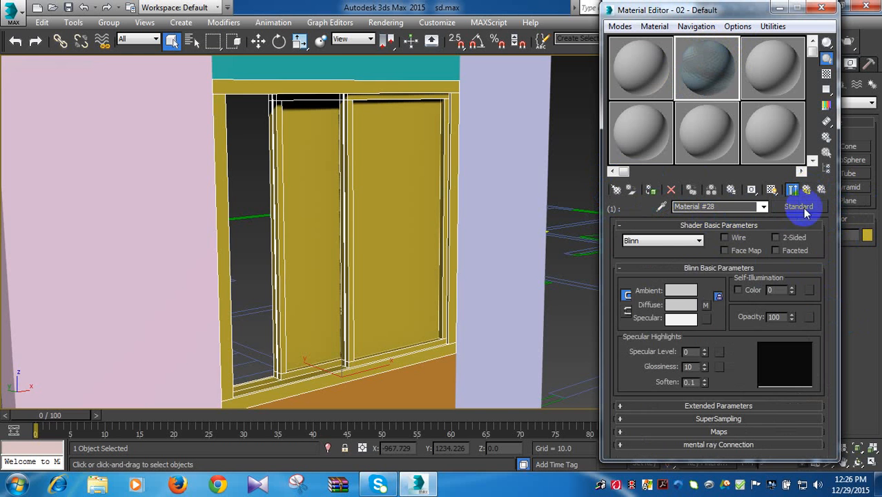
click(810, 196)
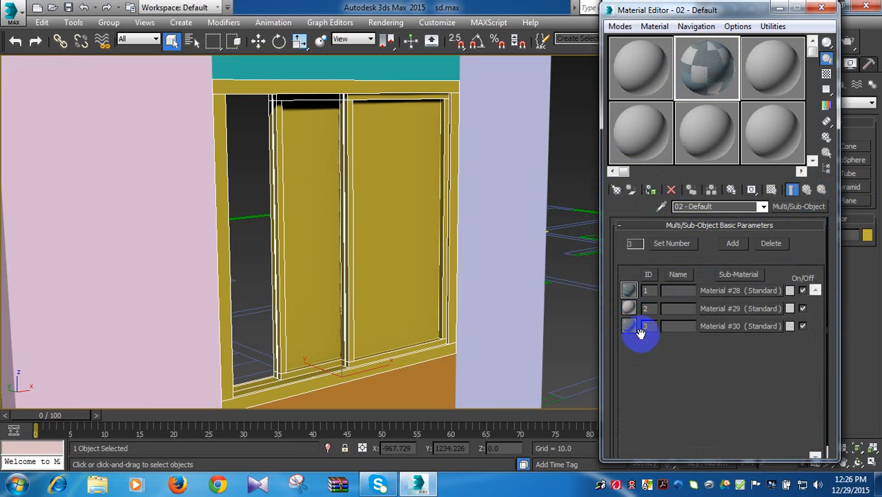
- Inspect the diffuse bitmap of sub-material 1, switching the end-result preview off and on, and return to Material #28
click(715, 291)
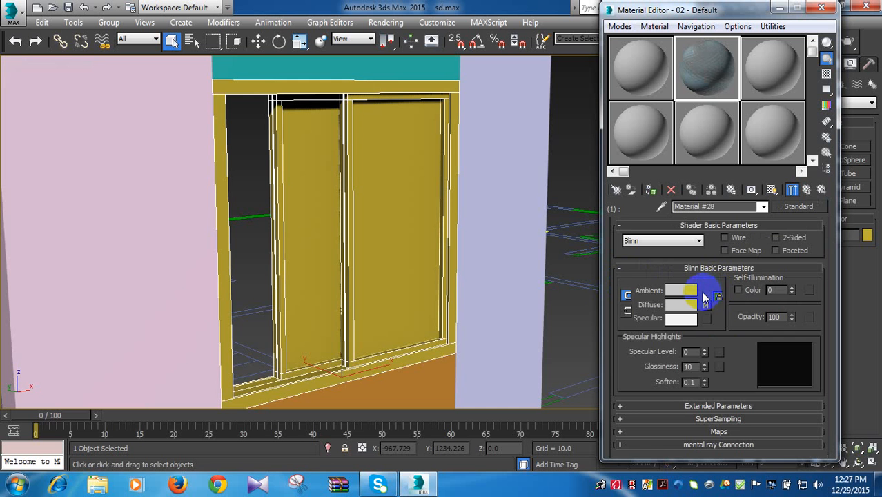
click(708, 305)
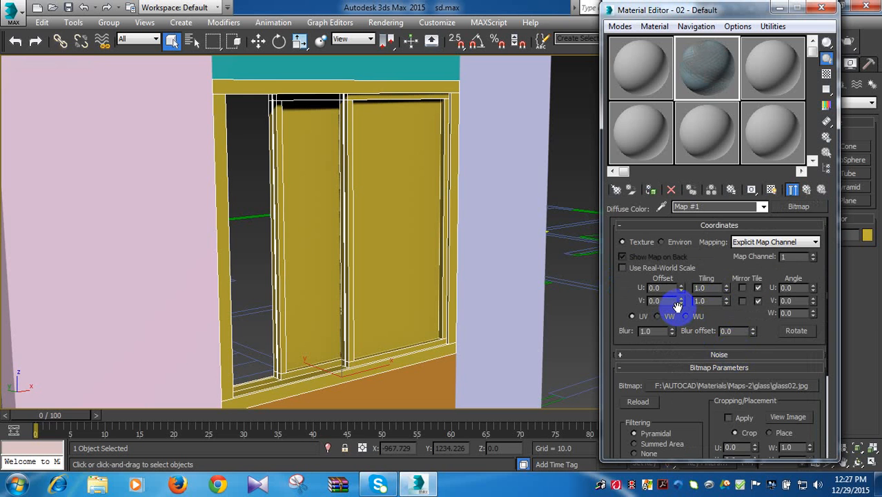
click(792, 191)
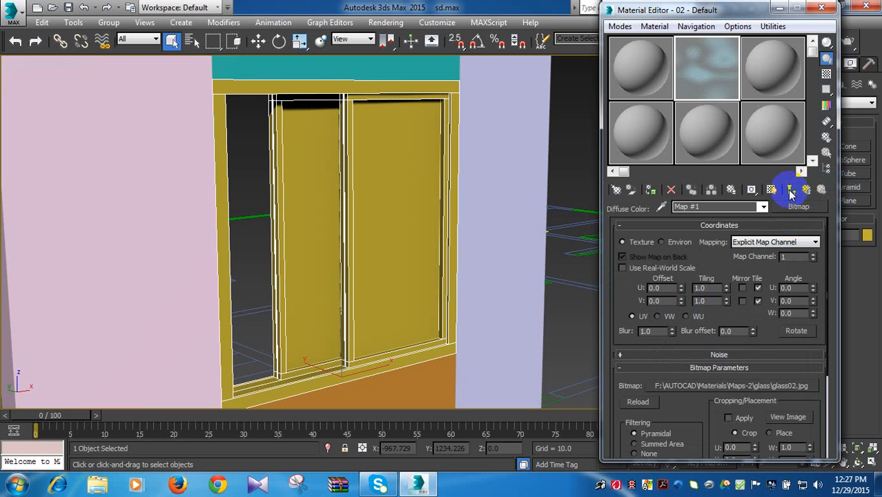
click(791, 191)
click(791, 191)
click(792, 191)
click(807, 191)
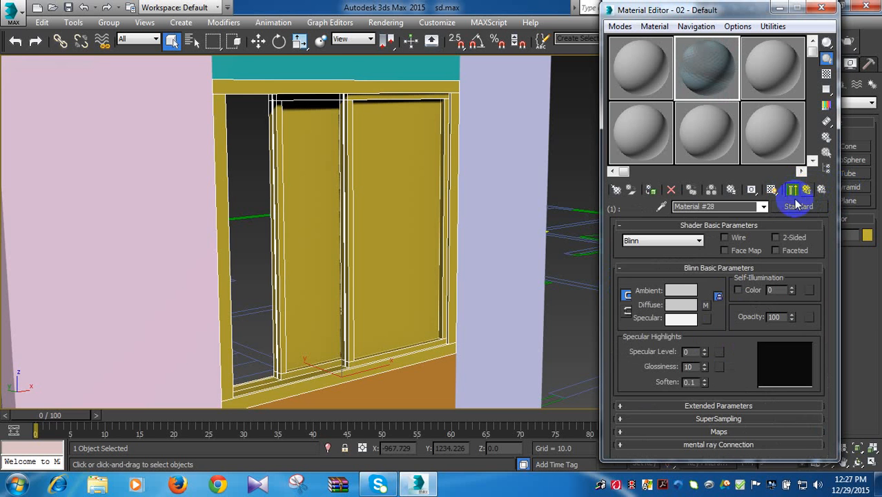
- Set the ambient colour of Material #28 to dark maroon, red 11, green 5, blue 8, and return to the parent material
click(687, 297)
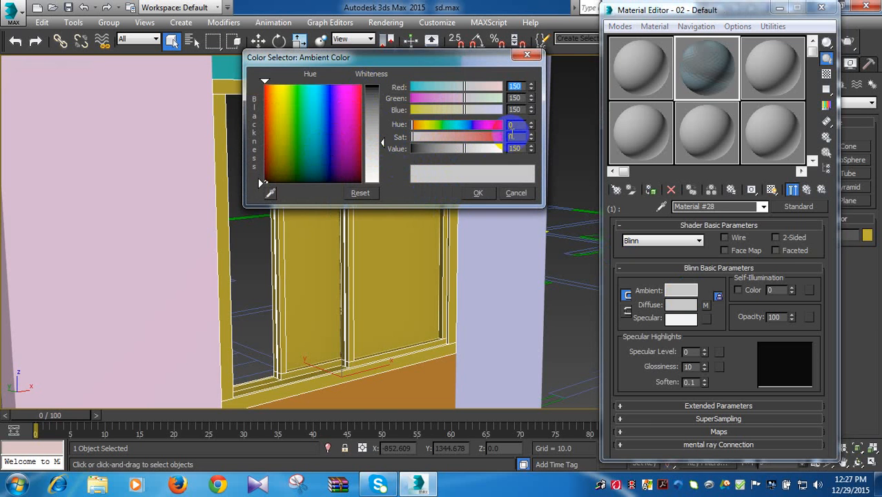
click(473, 136)
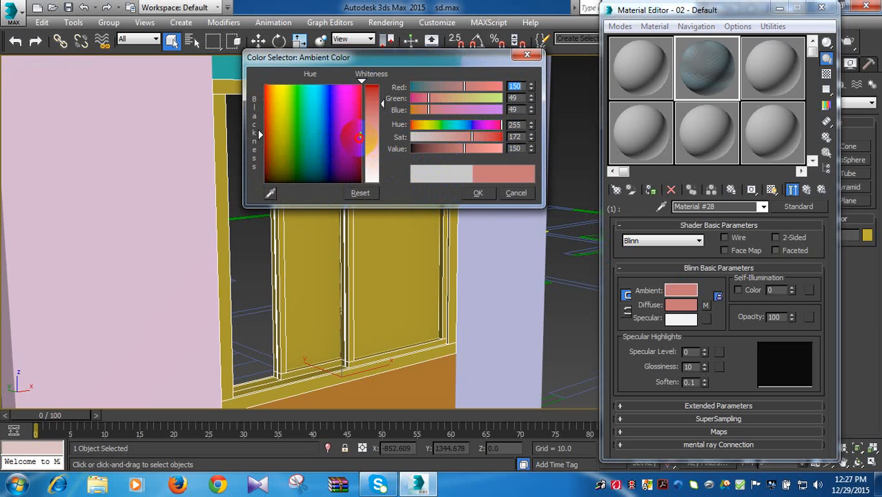
click(357, 172)
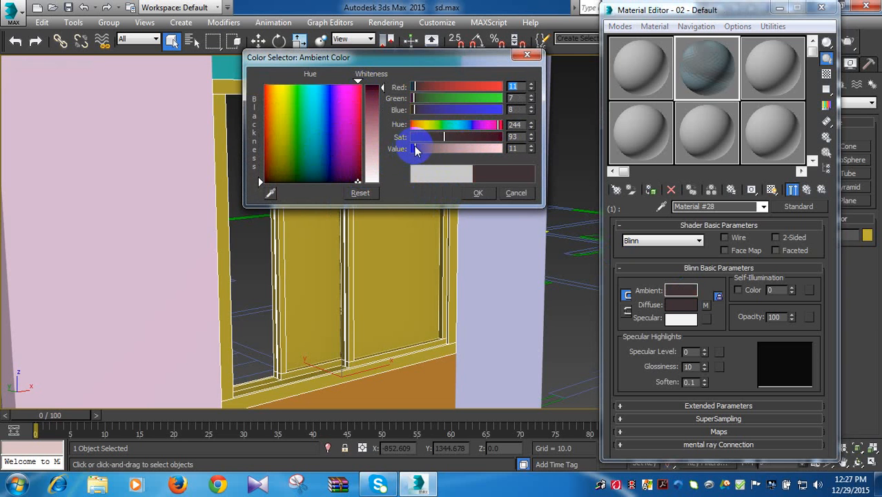
click(486, 137)
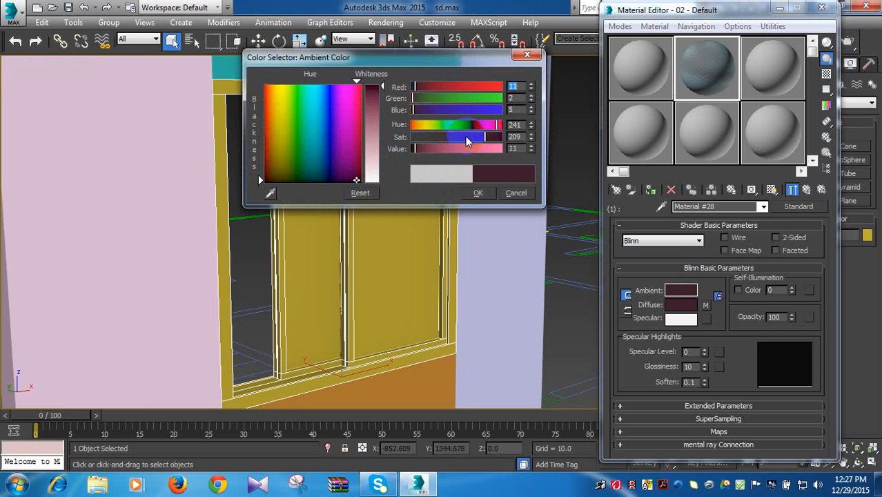
mouse_move(467, 141)
mouse_down()
mouse_move(474, 139)
mouse_move(453, 141)
mouse_up()
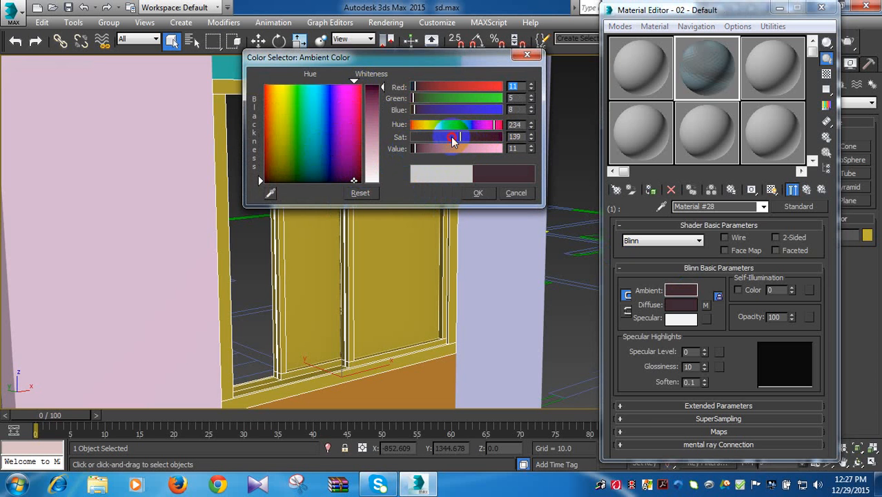
click(475, 192)
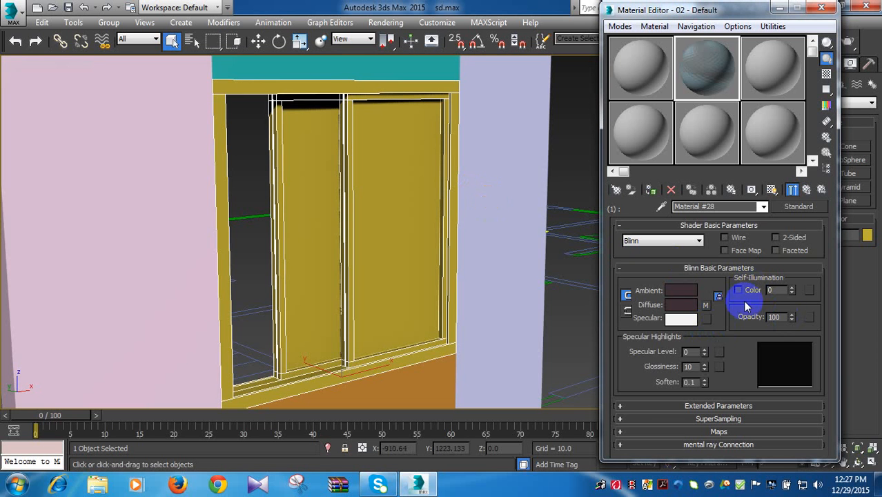
click(808, 191)
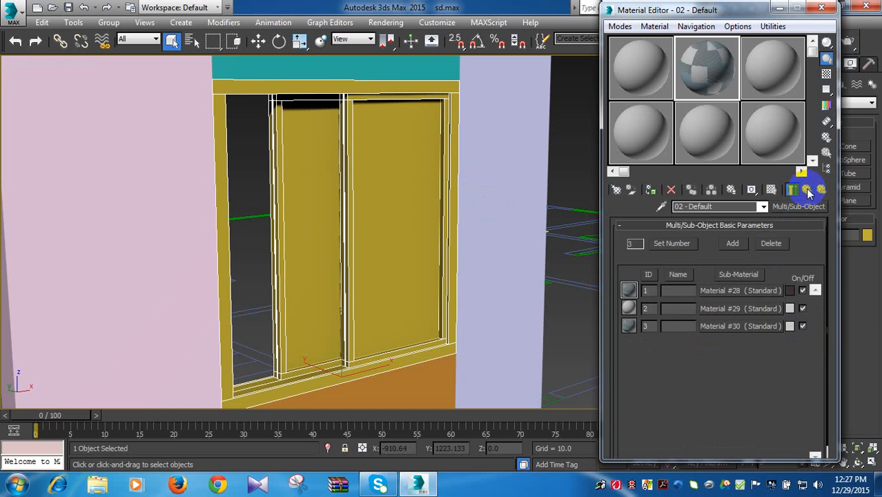
- Set the ambient colour of sub-material 2, Material #29, to red 7, green 2, blue 3 and return to the parent material
click(718, 309)
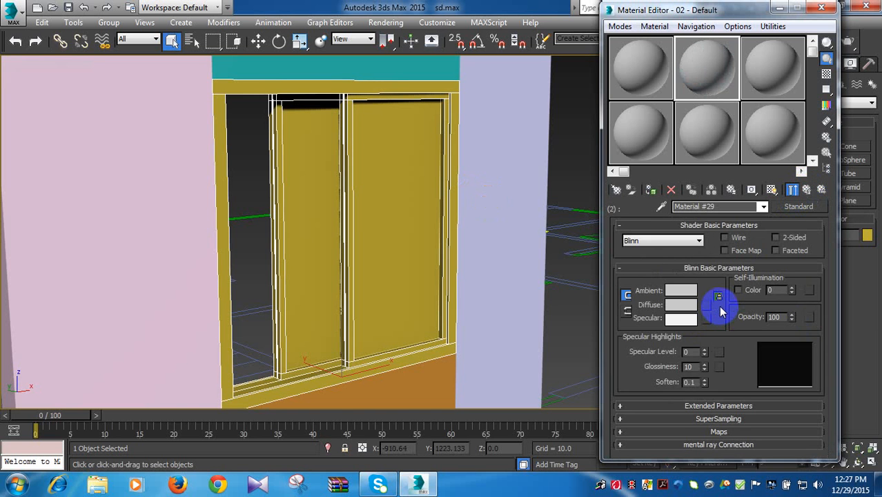
click(706, 305)
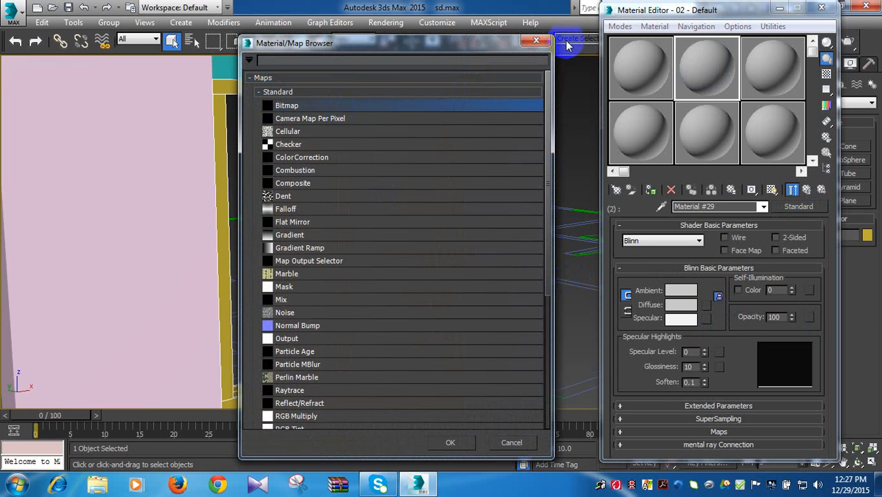
click(535, 40)
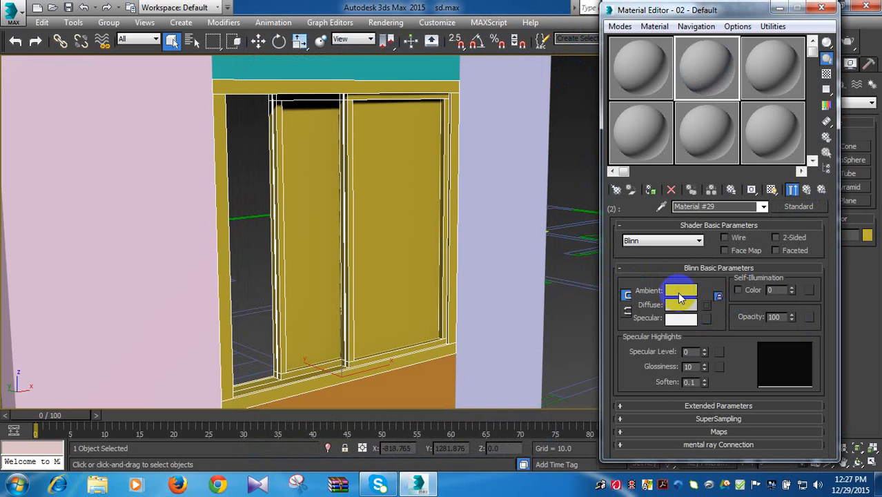
click(681, 297)
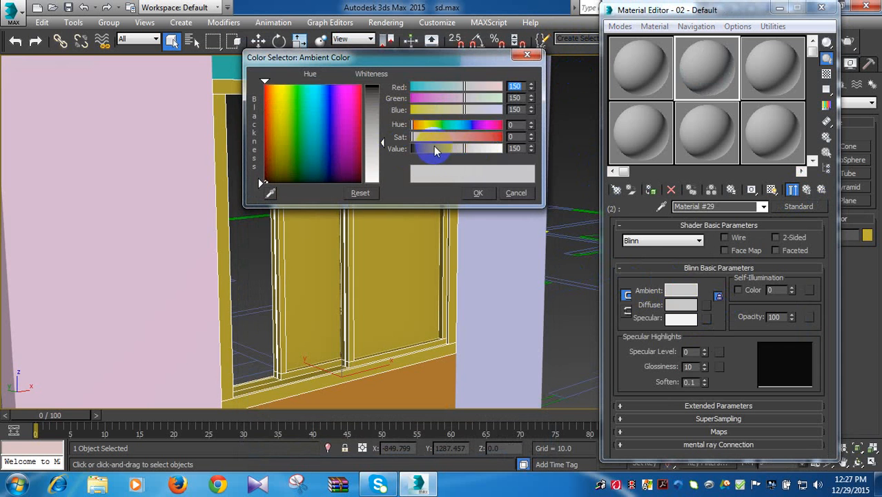
drag(436, 151, 420, 150)
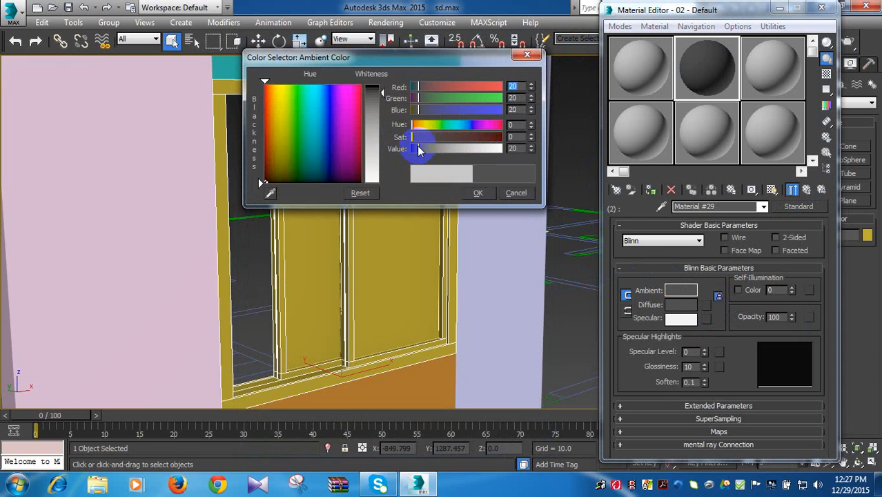
click(357, 145)
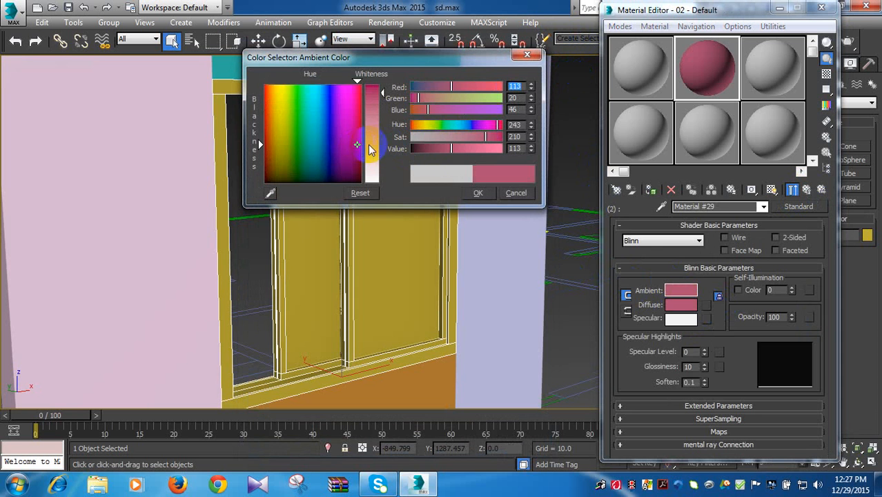
click(414, 149)
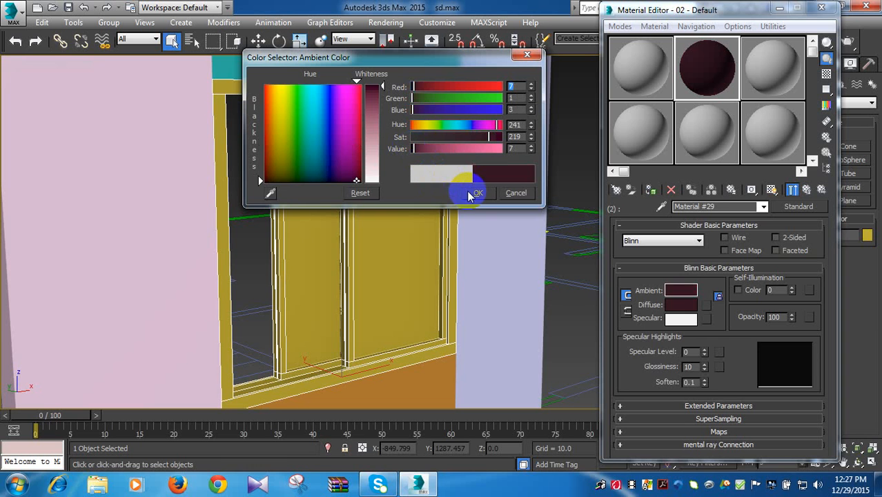
click(410, 146)
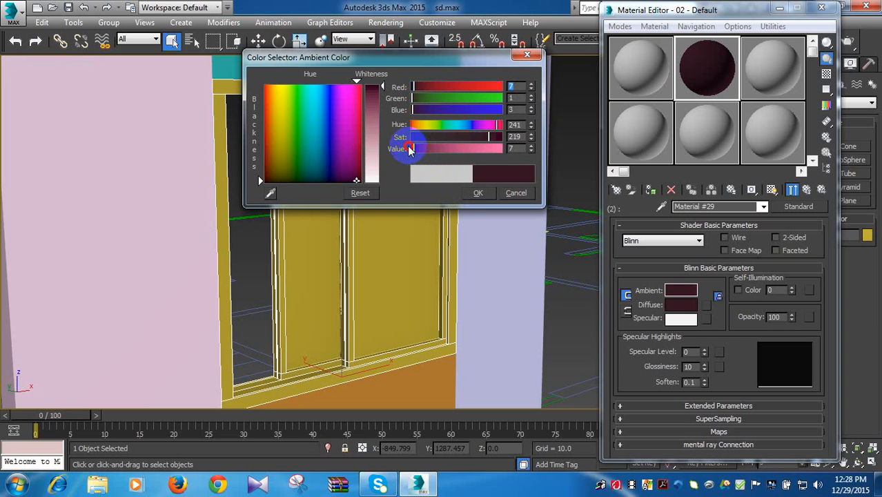
drag(480, 141, 479, 141)
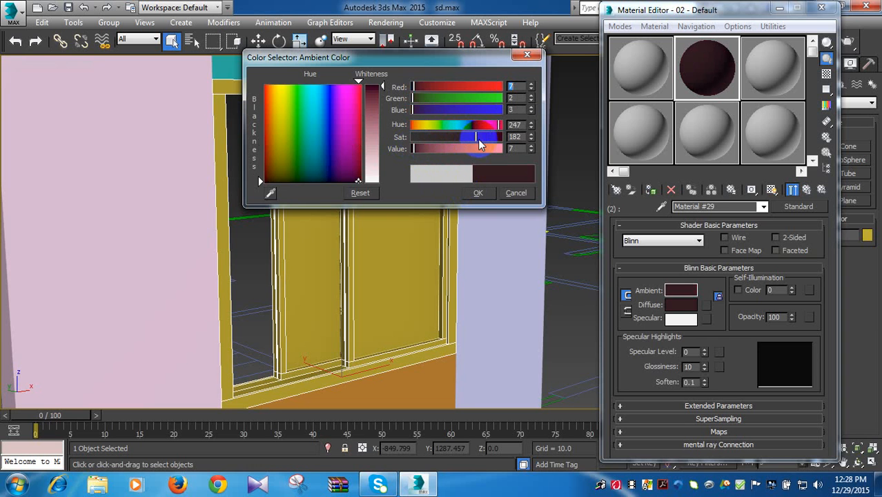
click(480, 192)
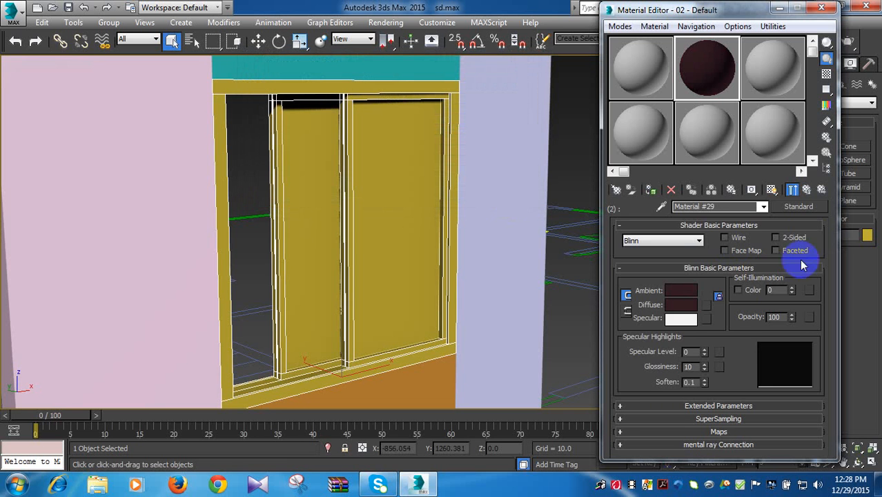
click(803, 196)
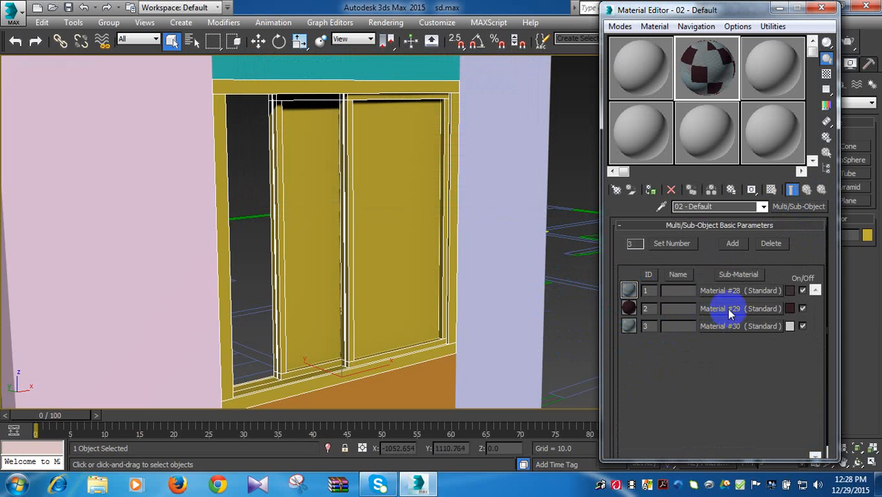
- Replace sub-material 1 with a copy of sub-material 2, Material #29, using the Copy method
drag(730, 311, 733, 292)
click(690, 235)
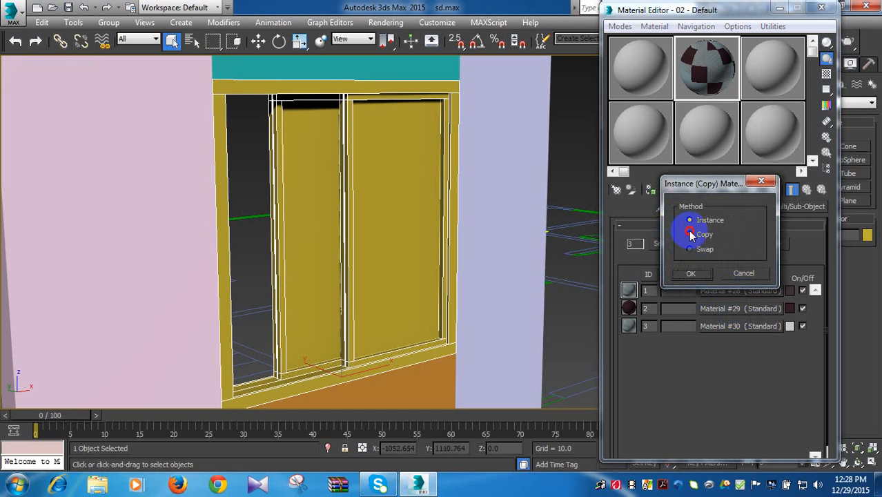
click(693, 273)
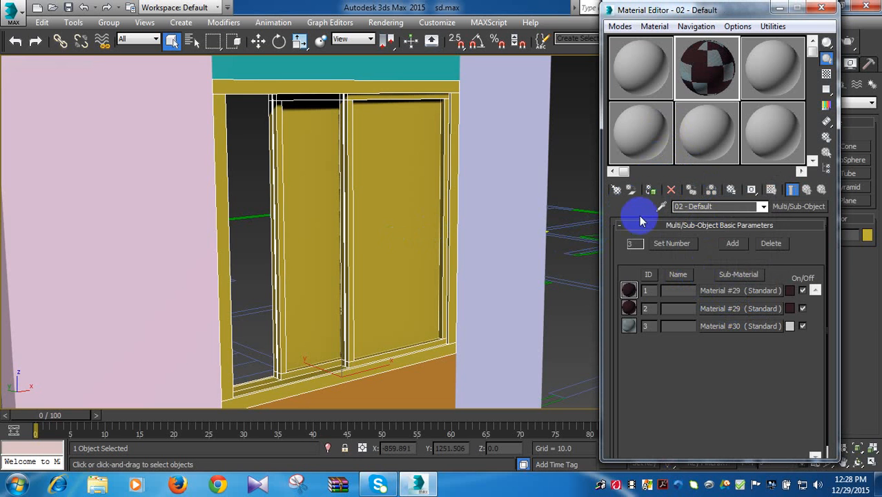
- Assign the 02 - Default Multi/Sub-Object material to the selected sliding window
click(654, 192)
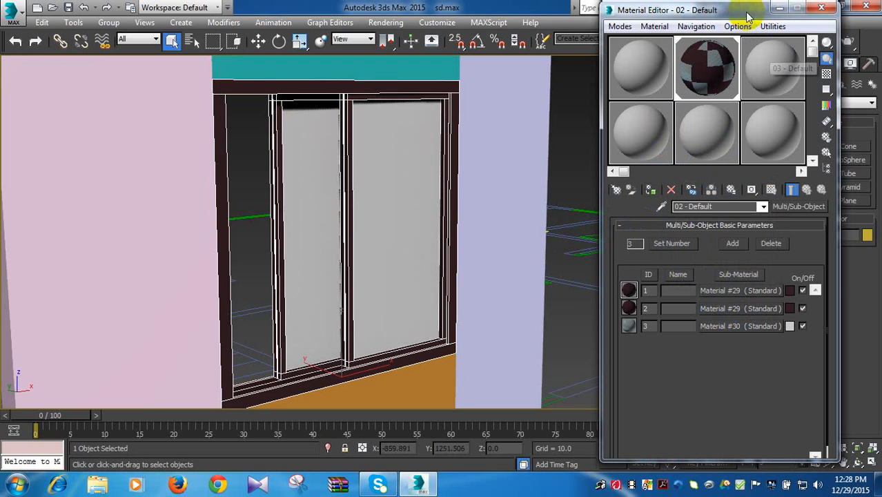
drag(749, 10, 730, 340)
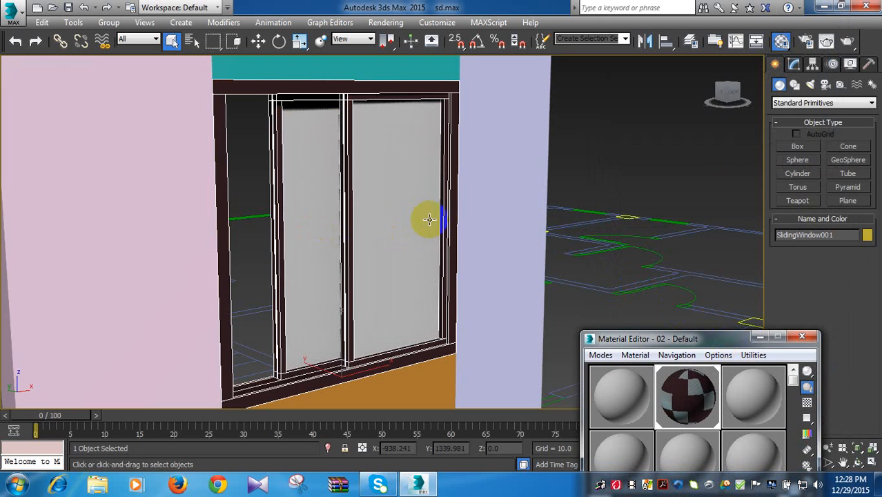
middle_drag(518, 189, 522, 199)
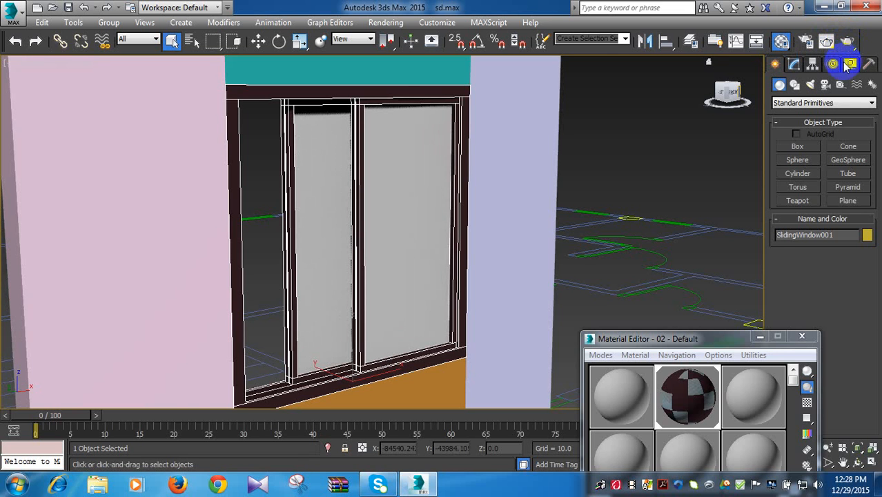
- Render the Perspective view of the sliding window at Production quality to check the frame and glass materials, and close the render
click(836, 43)
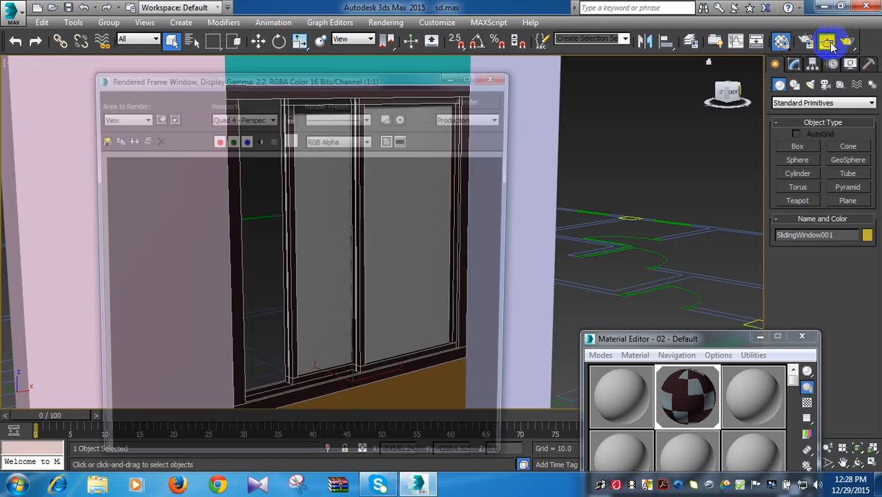
drag(397, 78, 466, 17)
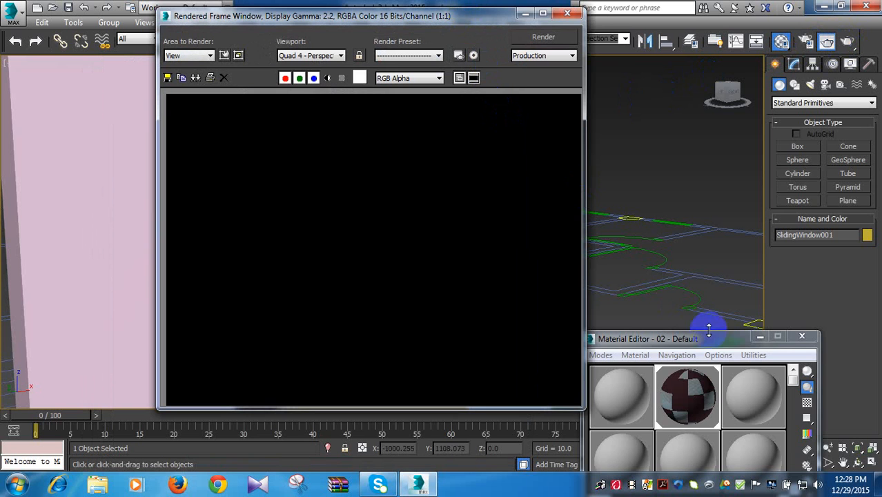
drag(723, 341, 777, 281)
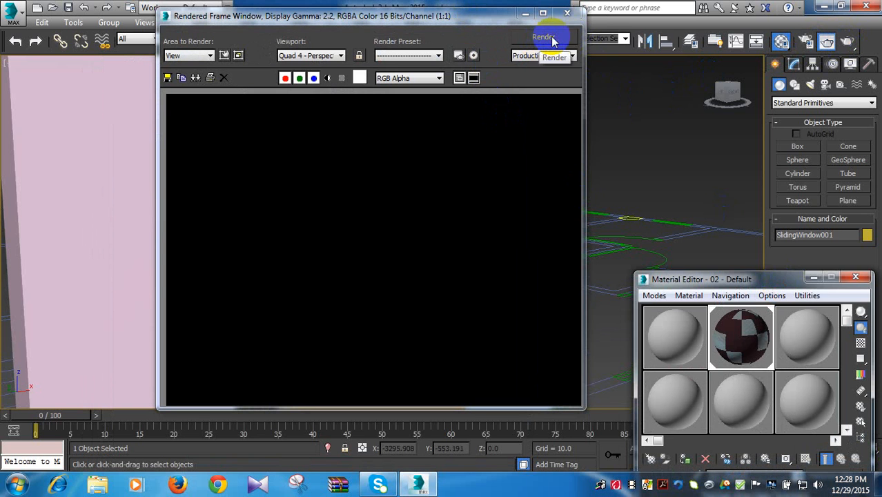
click(551, 38)
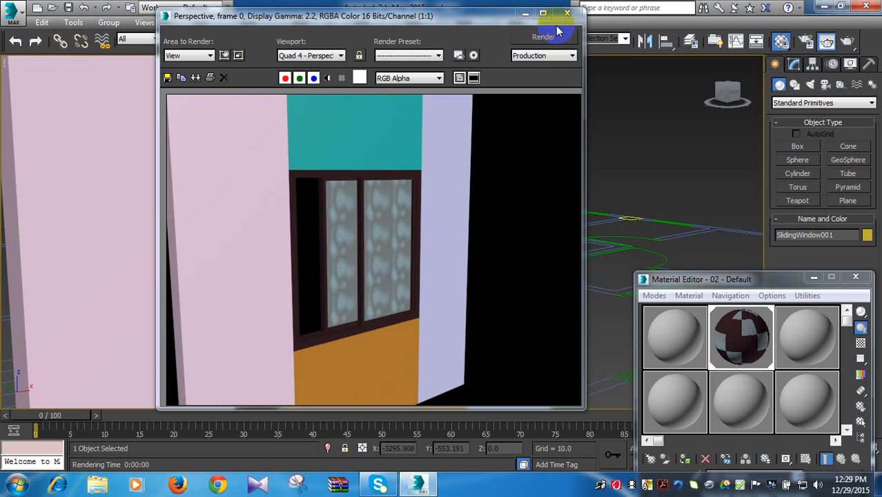
click(580, 18)
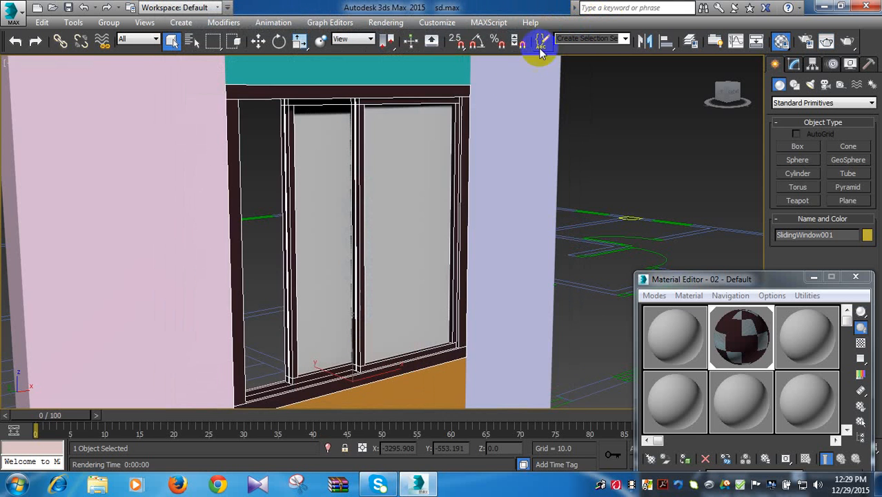
- Render the sliding window again from a slightly more frontal angle and close the render
scroll(412, 174, up, 2)
scroll(411, 174, up, 2)
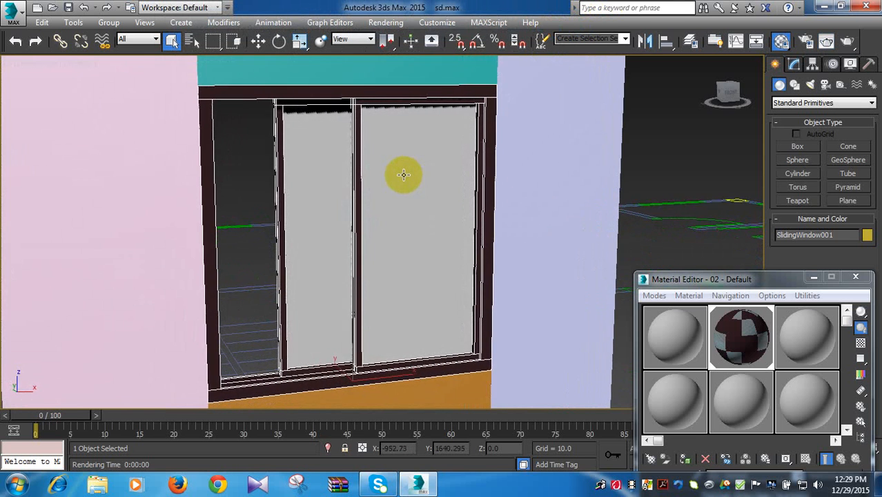
click(848, 41)
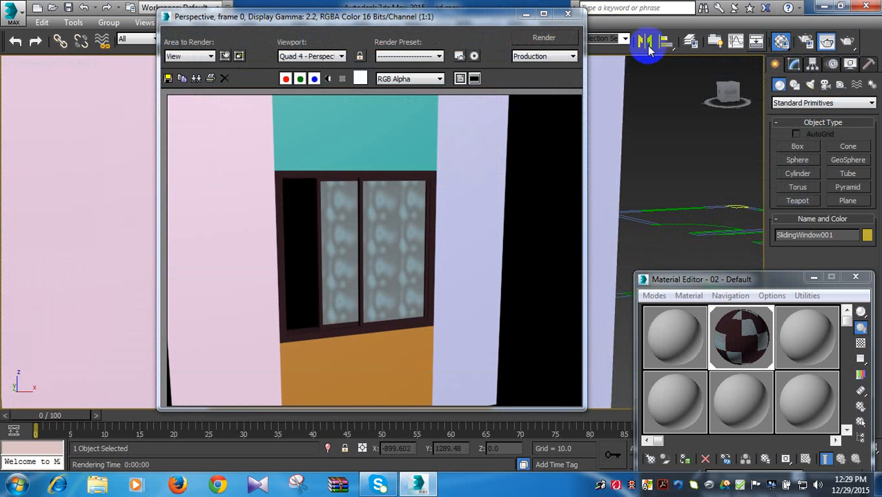
click(568, 13)
- Copy the glass sub-material 3 into slot 1 and the dark maroon sub-material 2 into slot 3, using the Copy method
drag(744, 278, 716, 46)
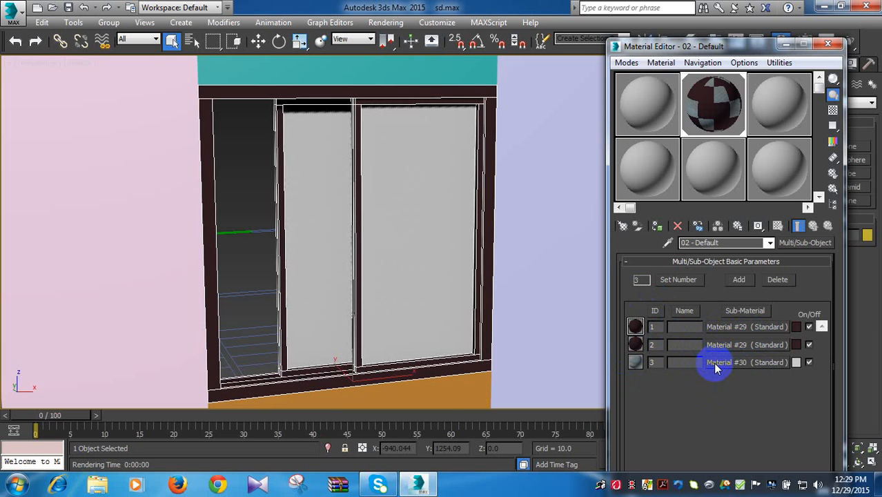
drag(715, 368, 725, 326)
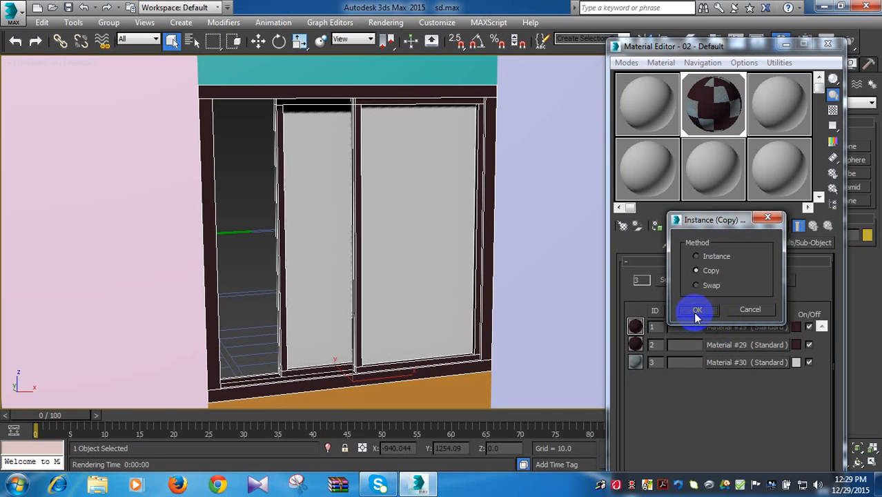
click(697, 311)
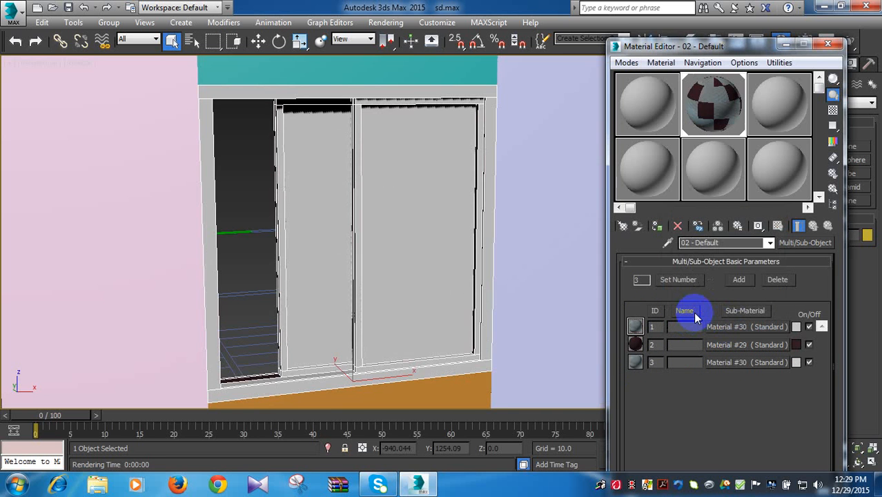
mouse_move(710, 347)
mouse_down()
mouse_move(715, 366)
mouse_move(712, 359)
mouse_up()
click(693, 311)
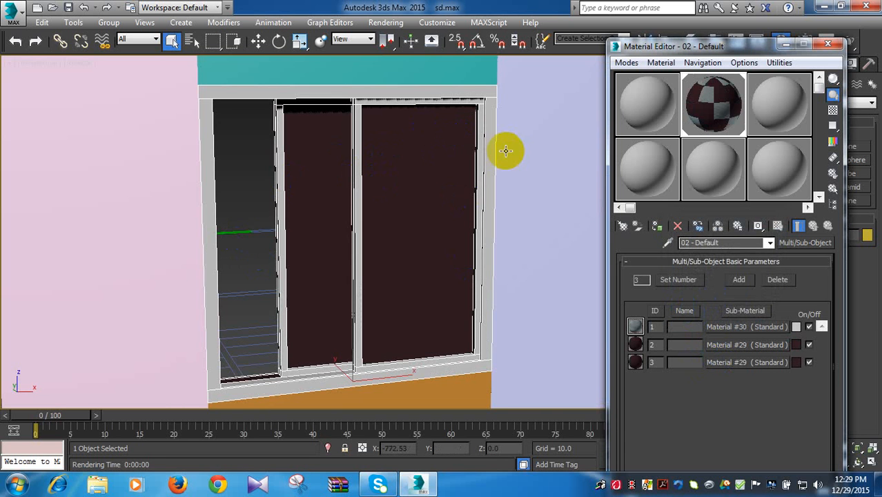
- Check the basic parameters of sub-material 2, Material #29, and return to the parent material
click(363, 104)
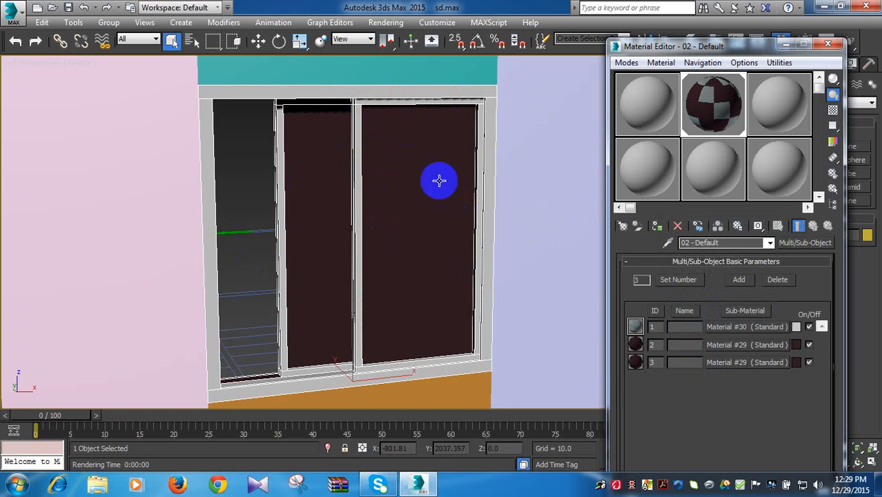
click(727, 346)
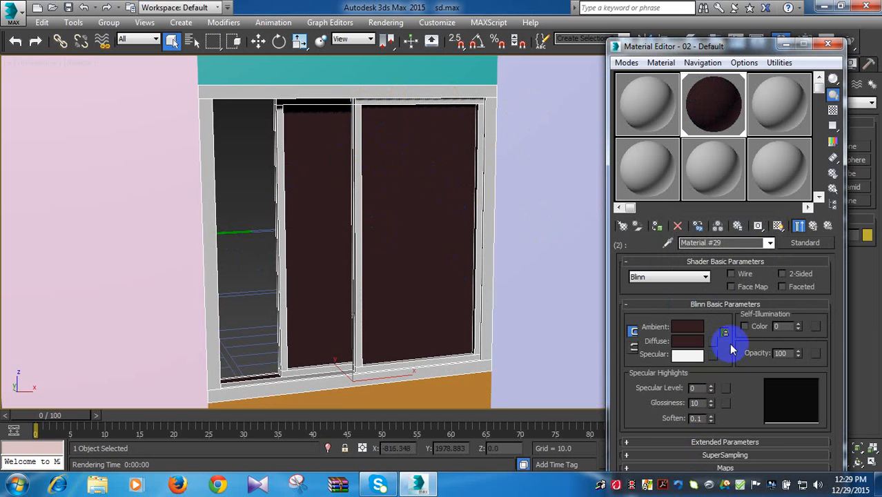
click(817, 228)
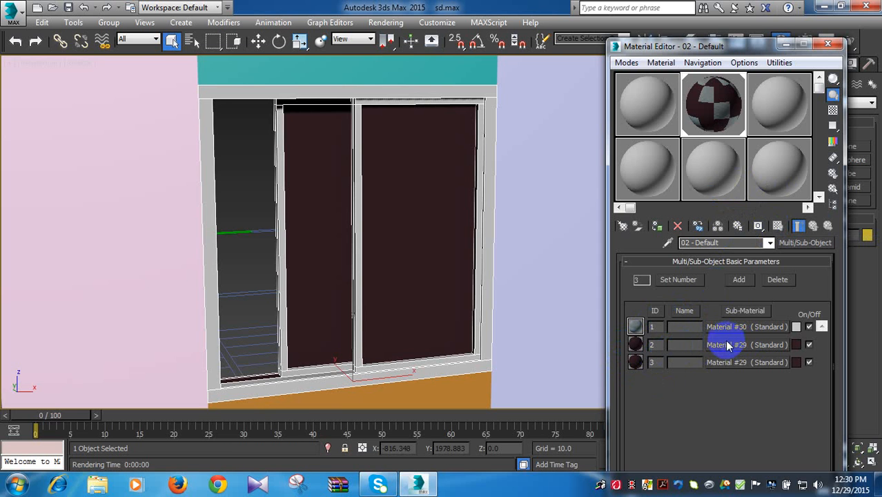
- Copy the glass sub-material 1 back into slot 3 and the dark maroon sub-material 2 back into slot 1
drag(727, 346, 715, 363)
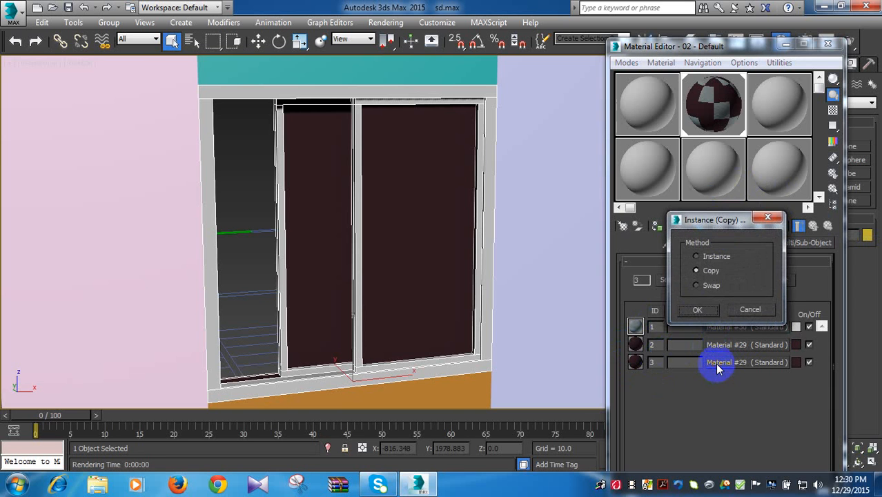
click(700, 311)
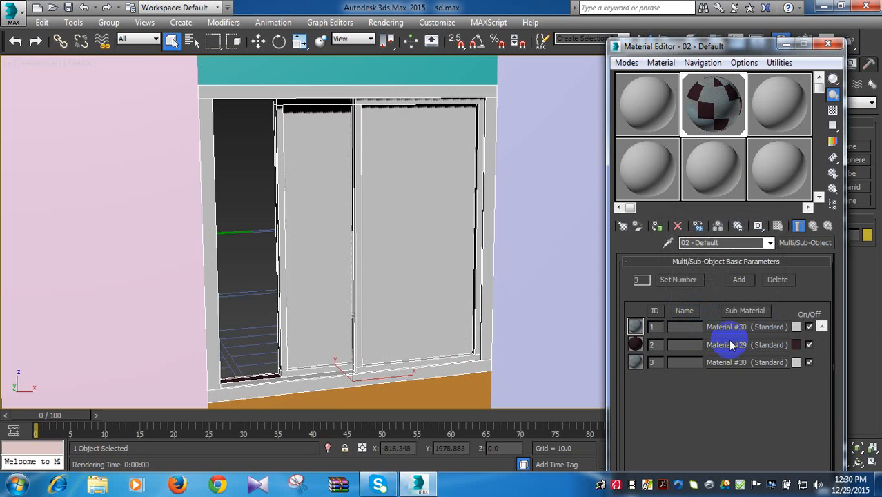
drag(735, 345, 729, 324)
click(698, 311)
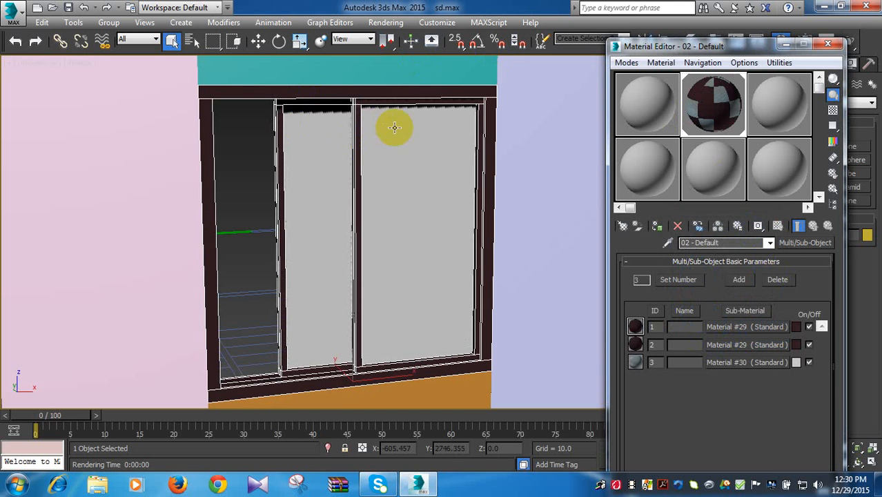
- Render the sliding window almost straight from the front and close the render
alt+middle_drag(429, 179, 366, 189)
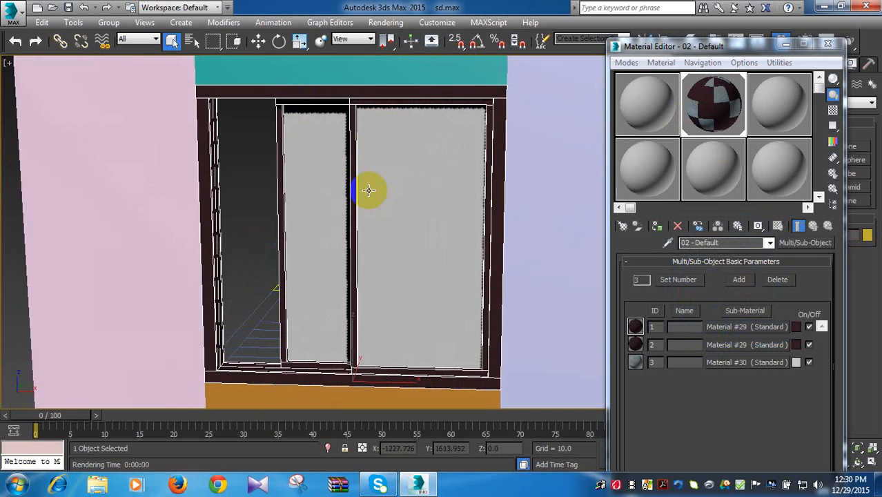
drag(768, 52, 863, 235)
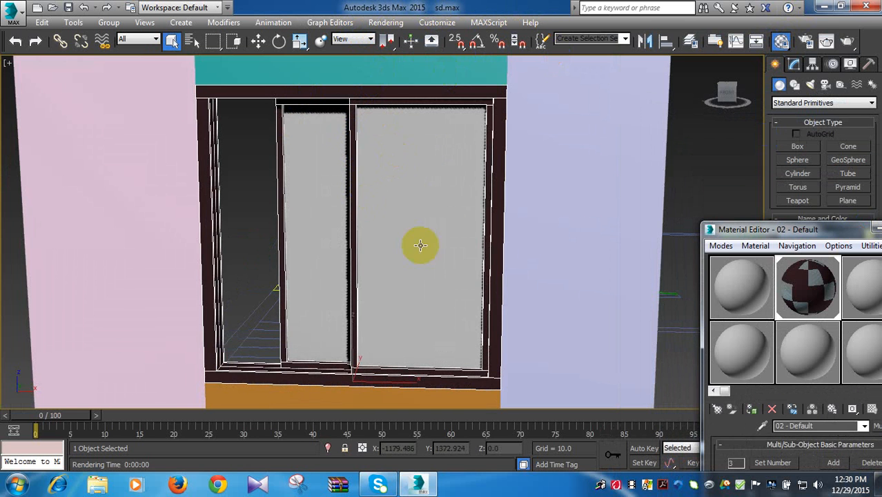
middle_drag(418, 242, 384, 250)
scroll(385, 223, down, 2)
scroll(385, 223, up, 2)
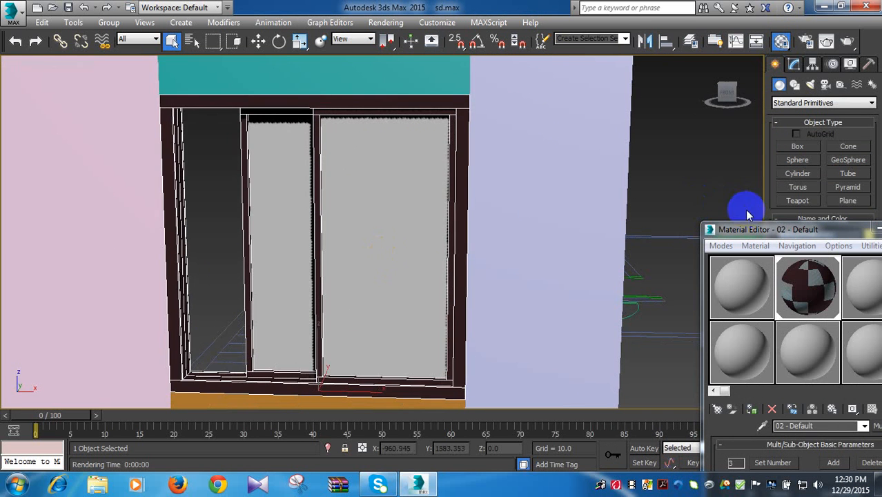
drag(770, 235, 697, 189)
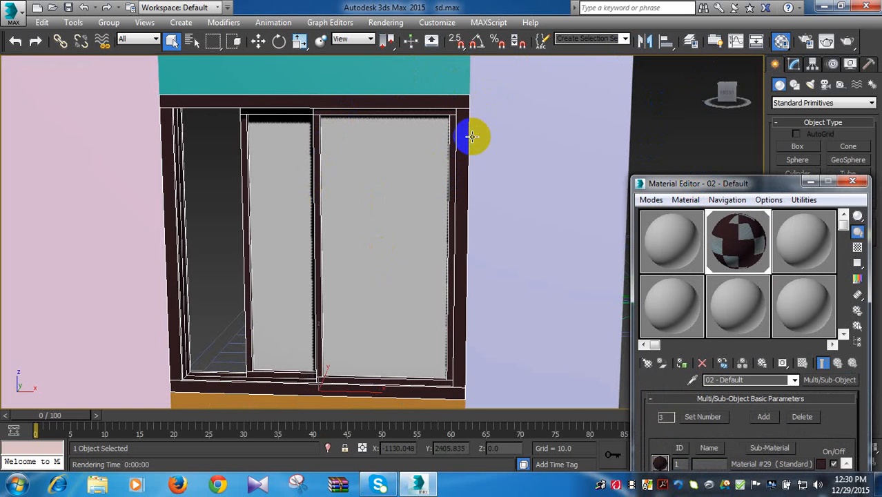
click(846, 43)
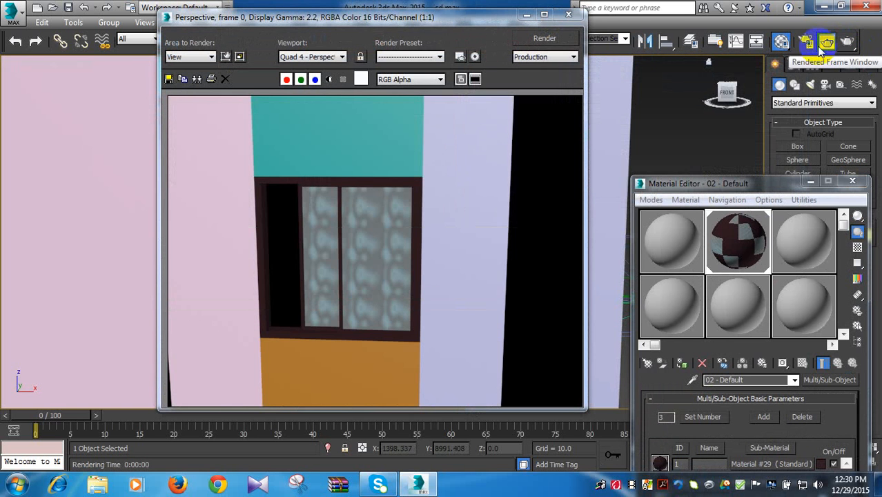
click(568, 14)
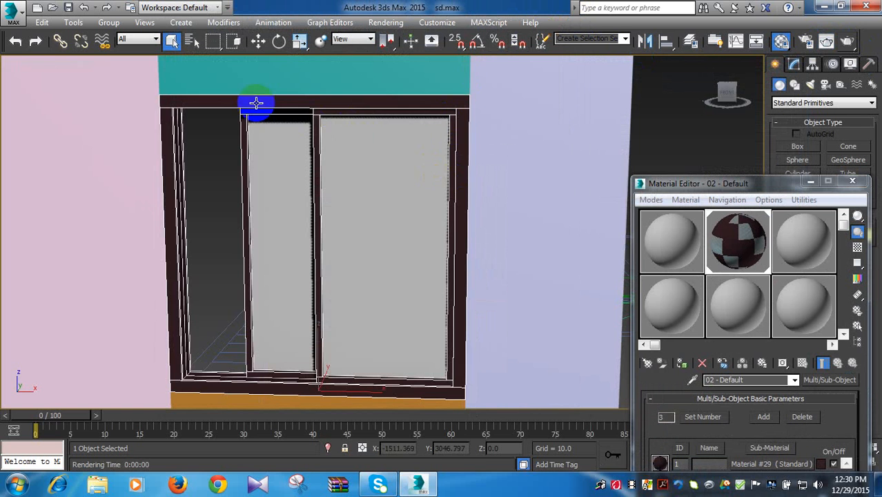
- Render a close-up of the sliding window's glass panes and frame
alt+middle_drag(256, 103, 325, 153)
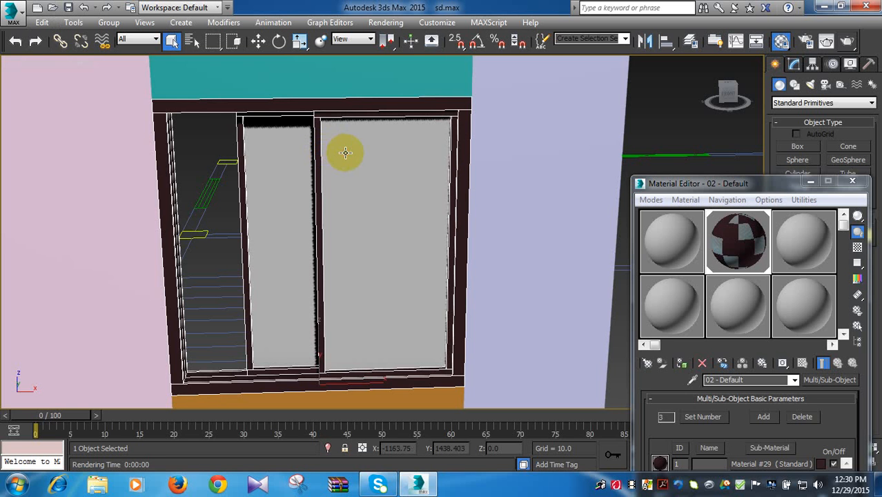
scroll(457, 195, up, 10)
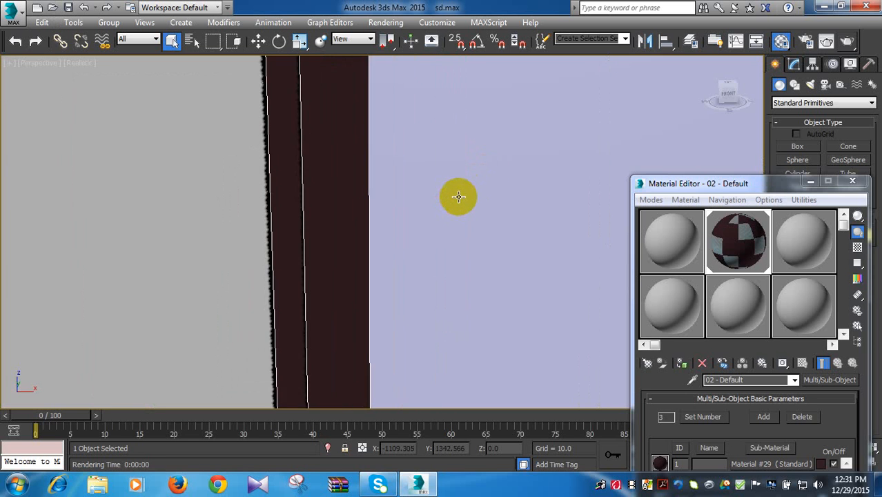
middle_drag(458, 197, 660, 118)
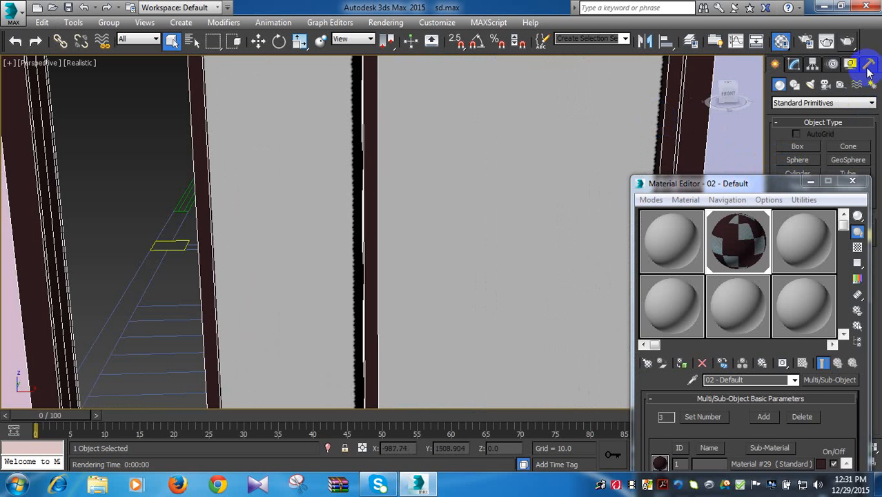
click(848, 43)
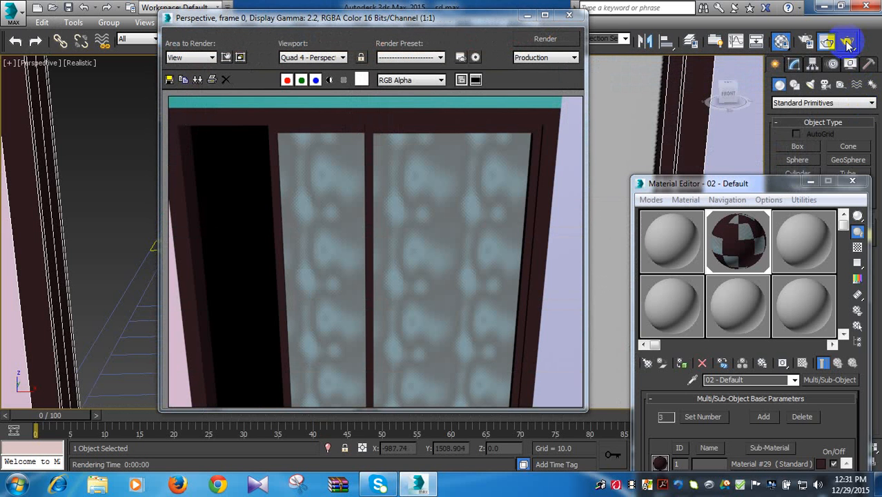
- In the glass02.jpg diffuse bitmap of sub-material 3, enable Use Real-World Scale and set the width offset to 0.4
click(741, 187)
drag(741, 186, 748, 13)
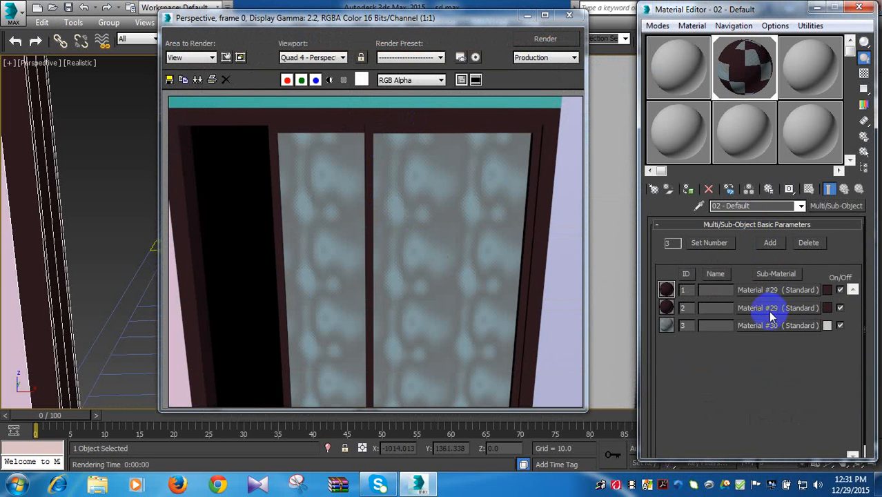
click(756, 326)
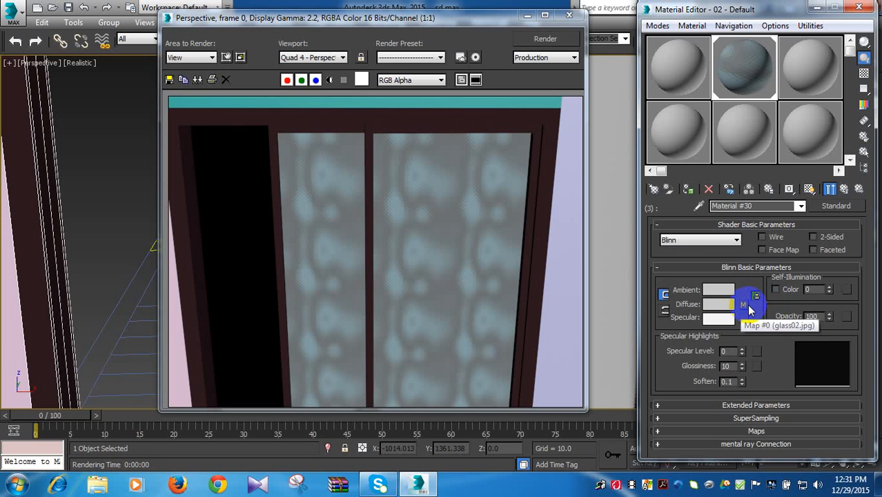
click(743, 306)
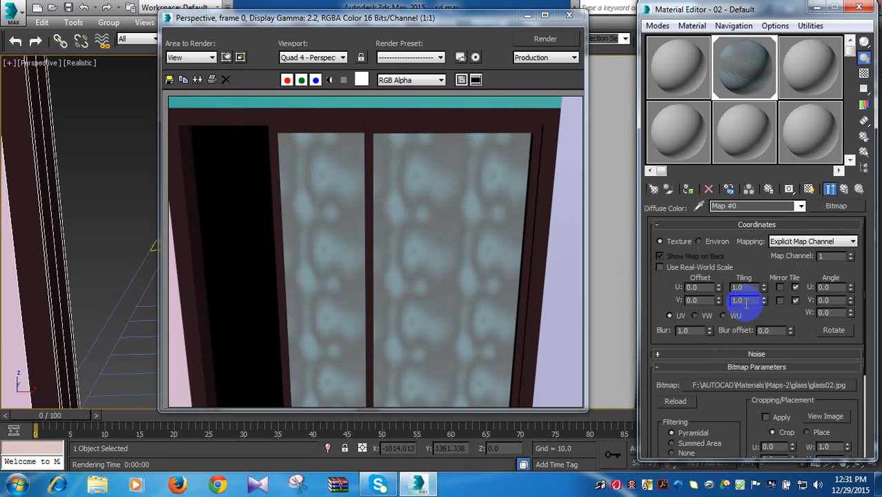
click(683, 267)
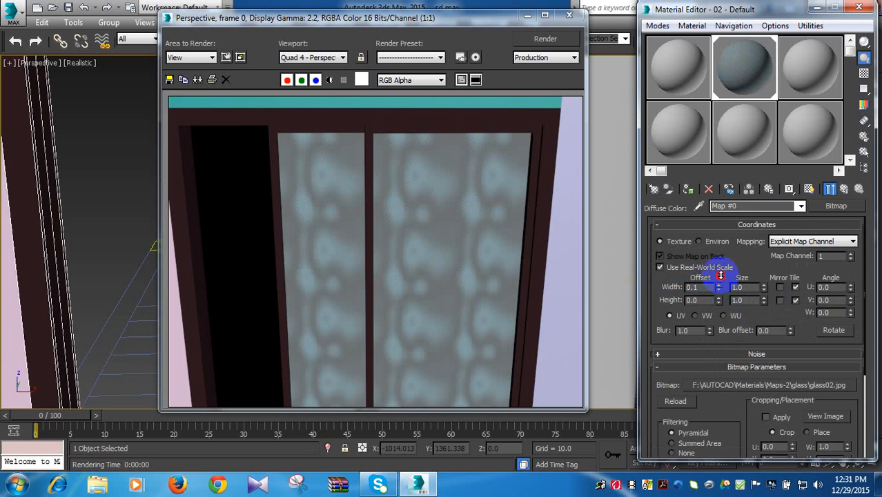
drag(721, 276, 725, 257)
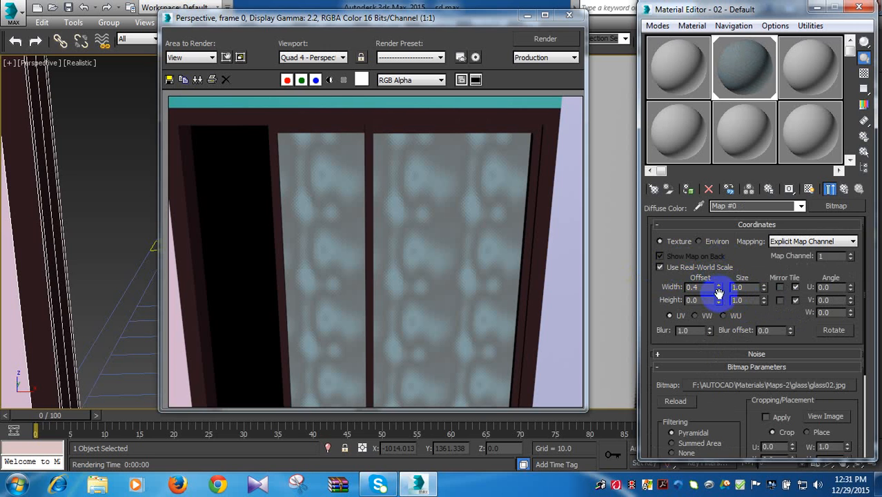
- Set the glass02.jpg bitmap's height offset to 0.63 and its size to 3.8 wide by 5.0 high
drag(720, 300, 729, 252)
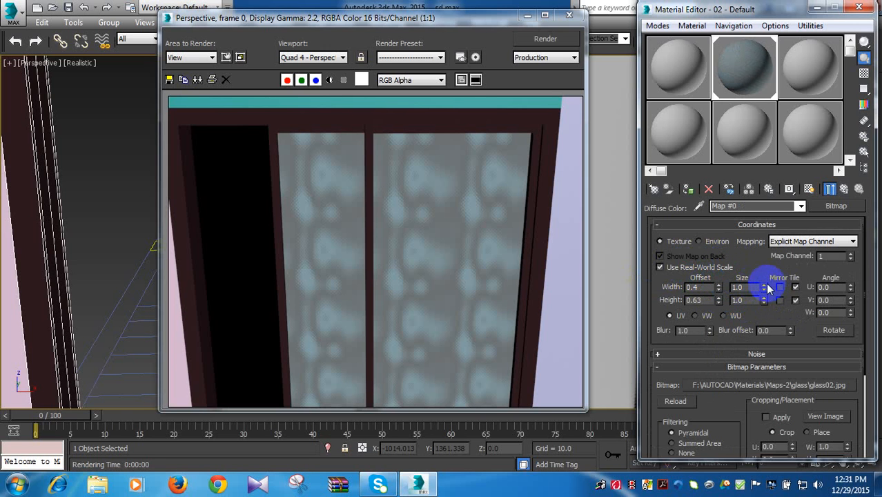
mouse_move(764, 288)
mouse_down()
mouse_move(767, 260)
mouse_move(769, 289)
mouse_up()
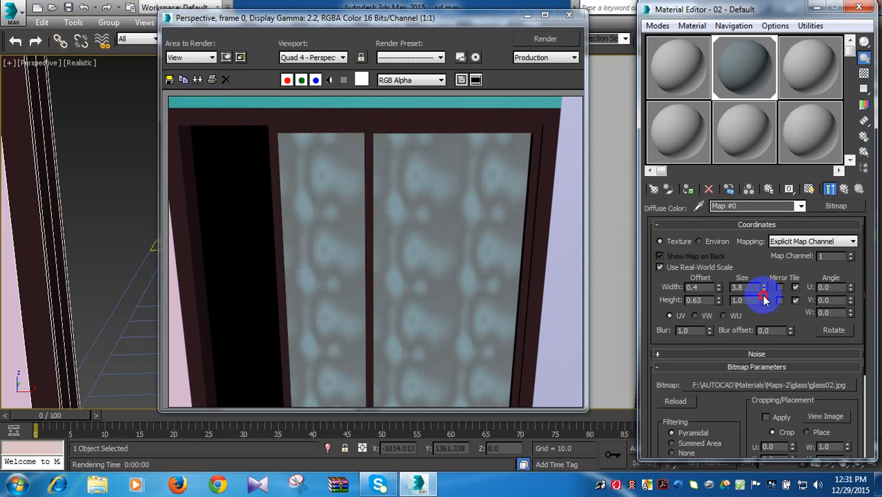
drag(764, 298, 768, 274)
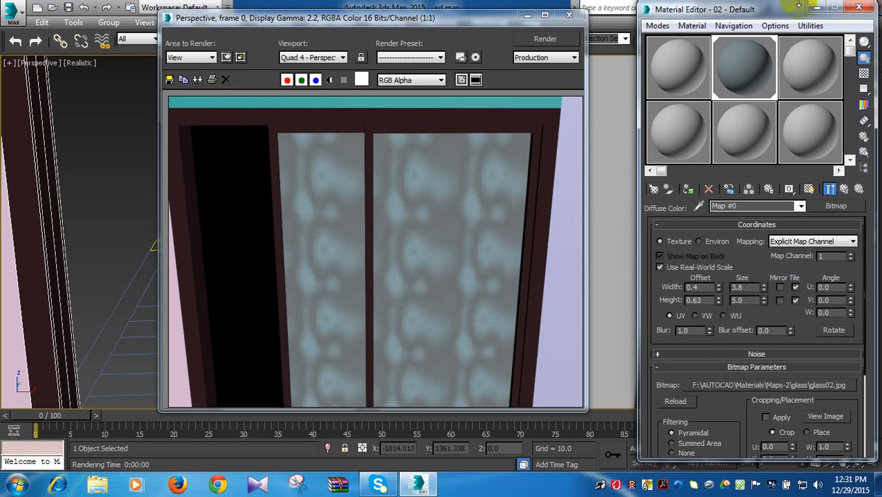
- Render the sliding window close-up to check the resized glass texture and close the render
drag(792, 12, 847, 283)
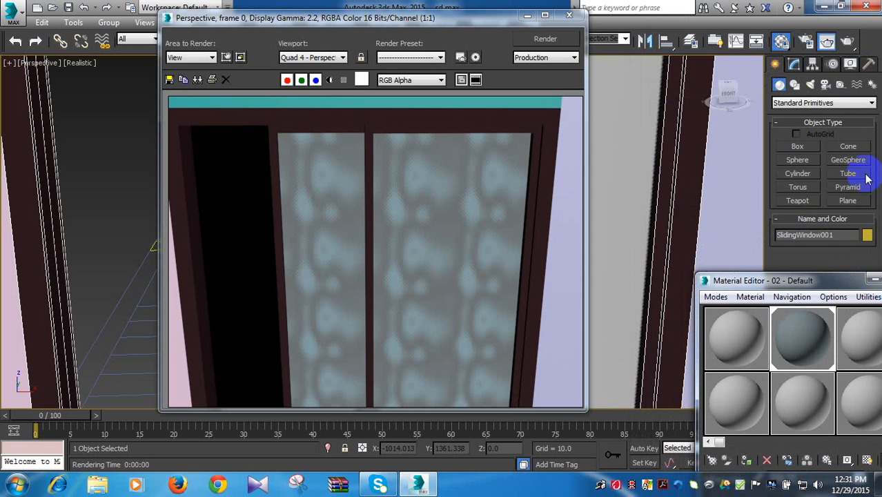
click(851, 42)
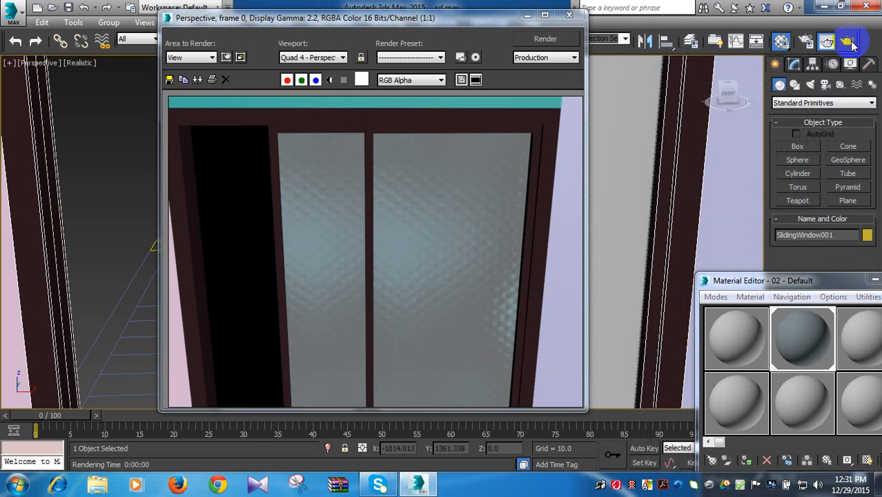
click(569, 15)
- Set the glass bitmap's offsets to -0.24 width and -0.54 height, and both sizes to 0.001
drag(801, 281, 709, 42)
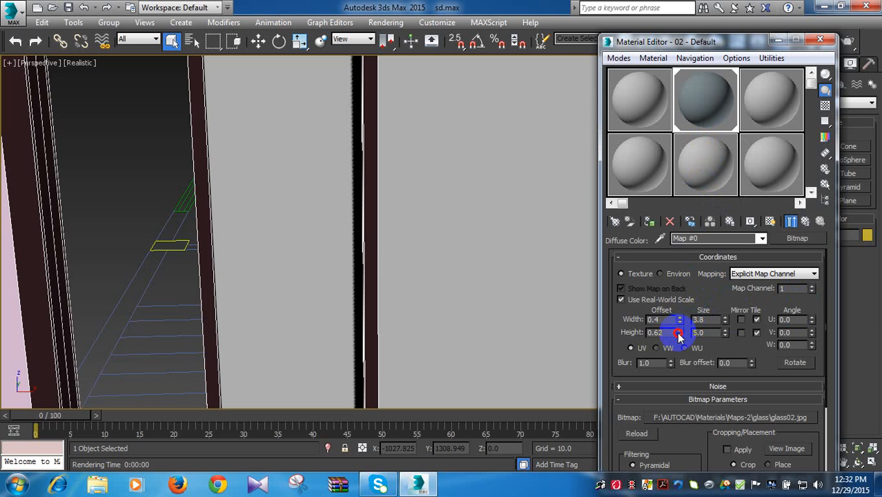
drag(678, 335, 682, 403)
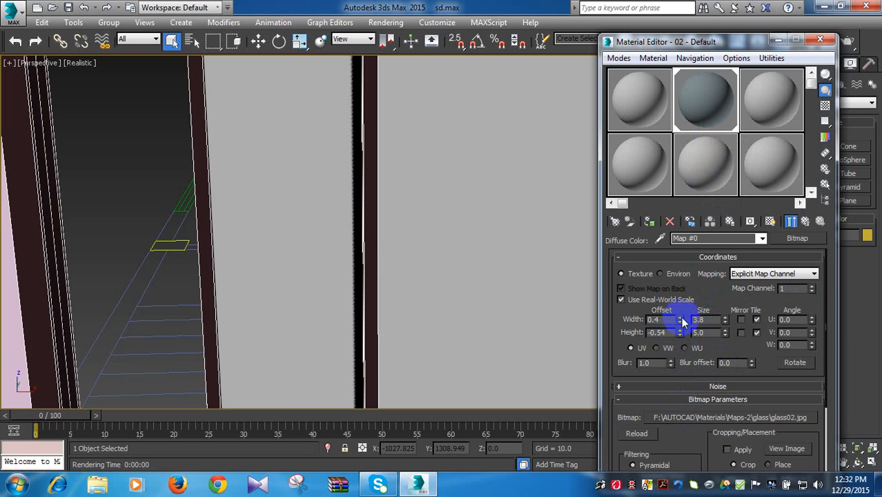
drag(680, 325, 687, 362)
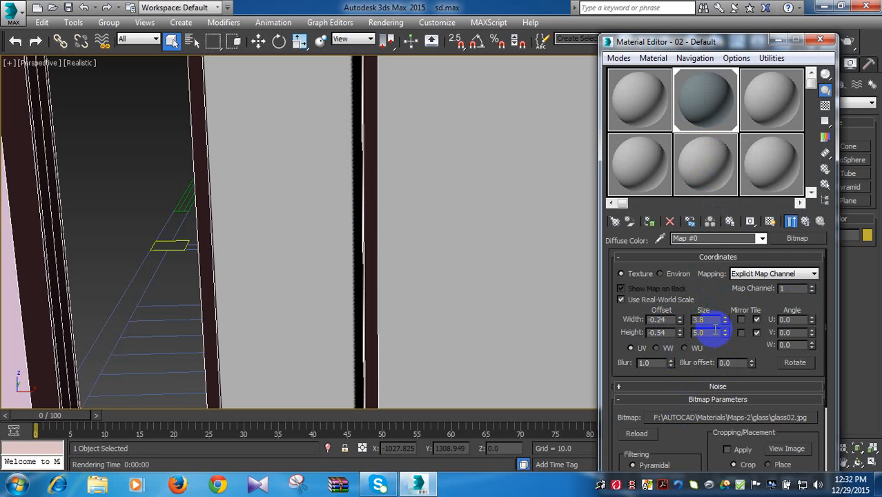
drag(724, 322, 731, 353)
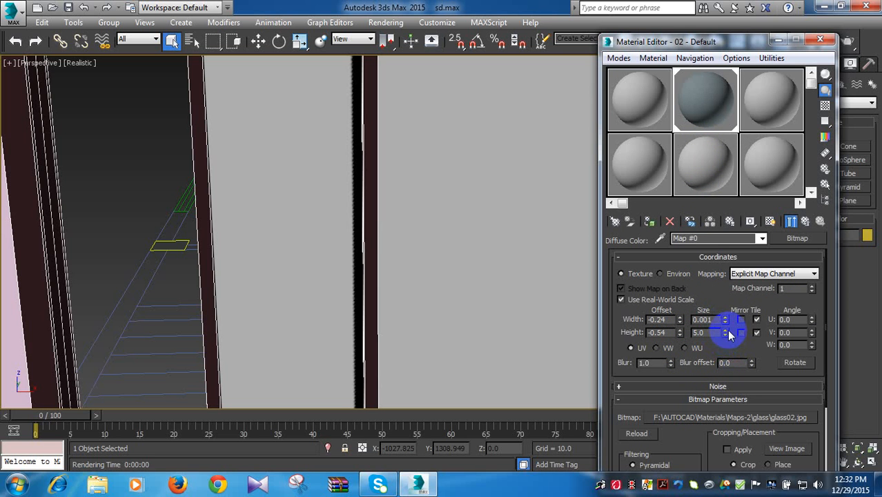
drag(724, 335, 726, 366)
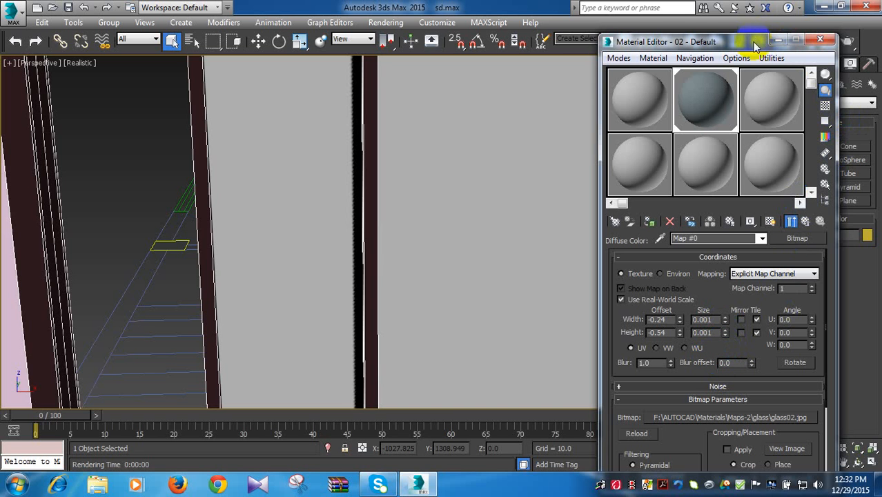
- Render the sliding window again and arrange the render beside the Material Editor for comparison
drag(756, 46, 785, 157)
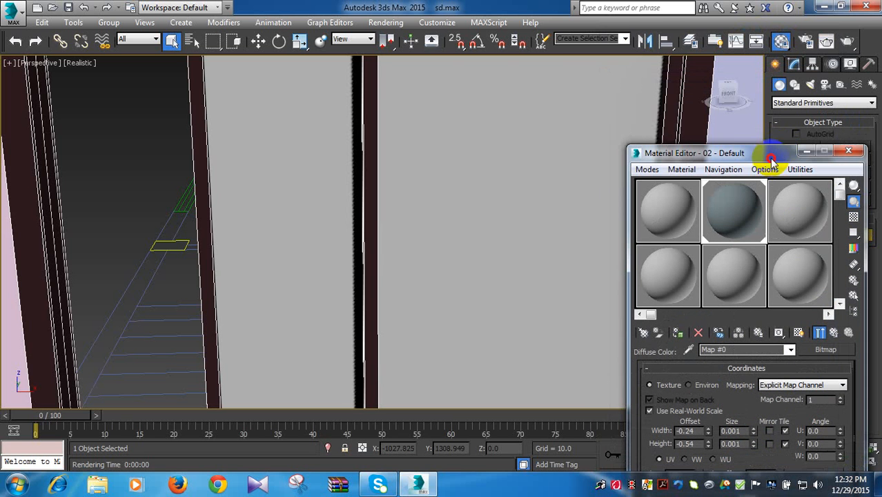
click(844, 43)
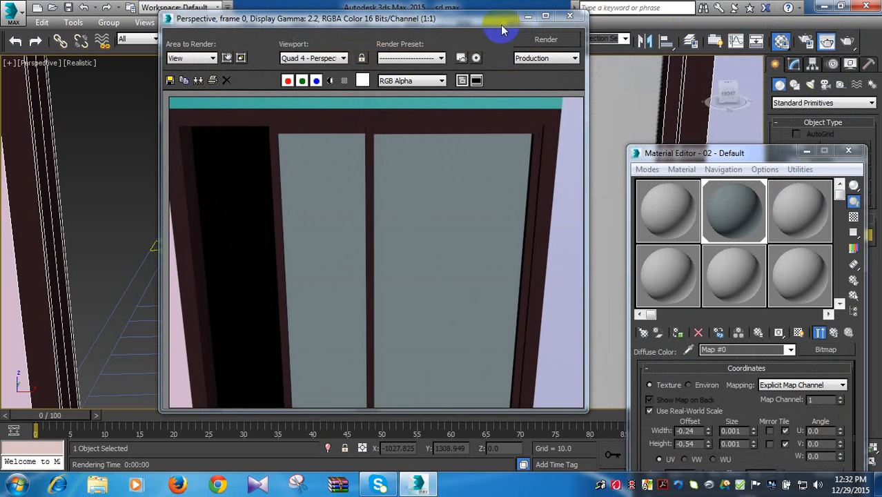
drag(503, 31, 440, 30)
click(712, 161)
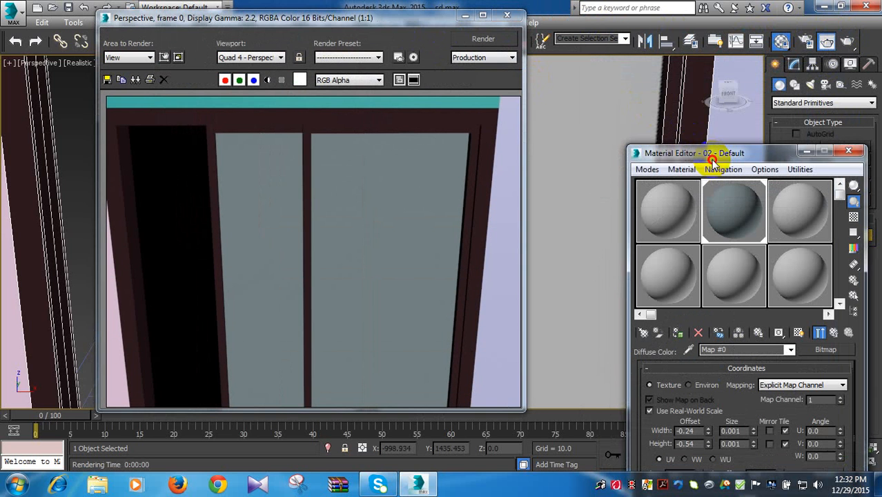
drag(713, 160, 633, 69)
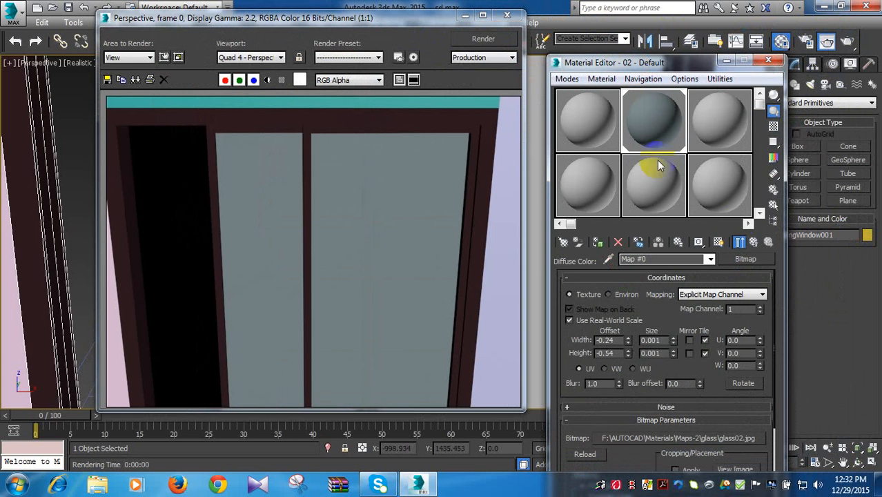
- Examine the glass bitmap's mapping options and the shader and material types available for sub-material 3
click(736, 296)
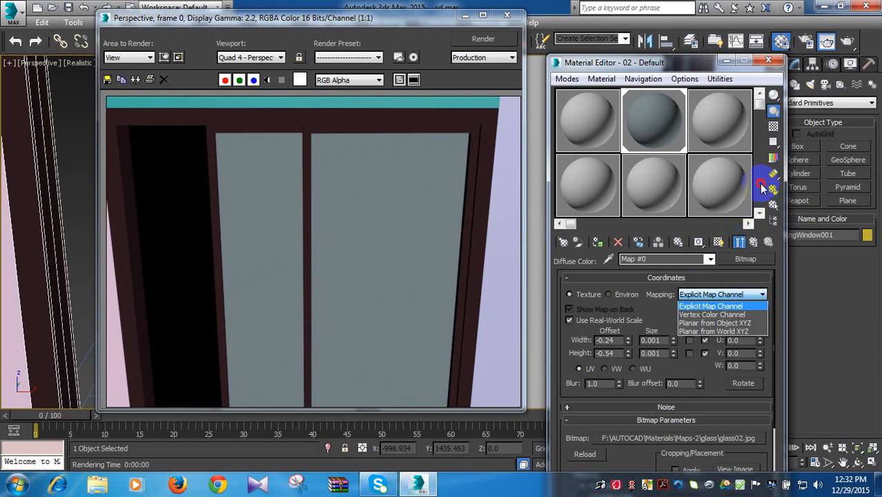
click(761, 188)
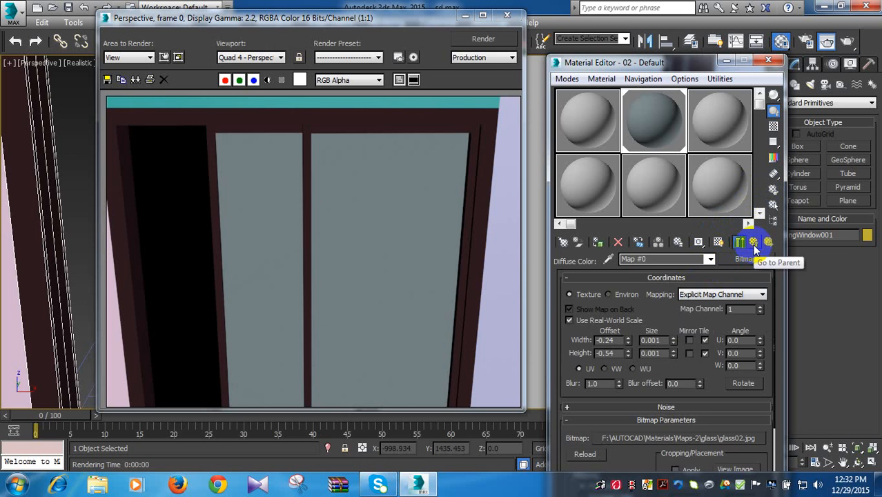
click(755, 247)
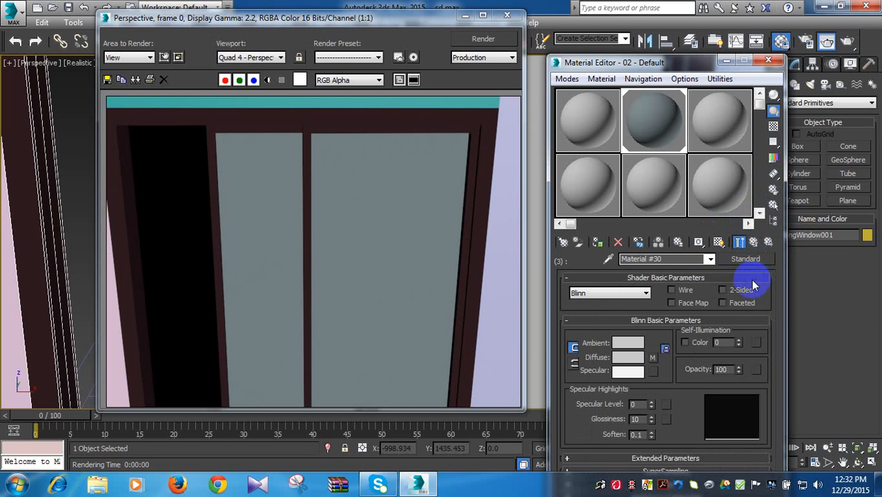
click(754, 242)
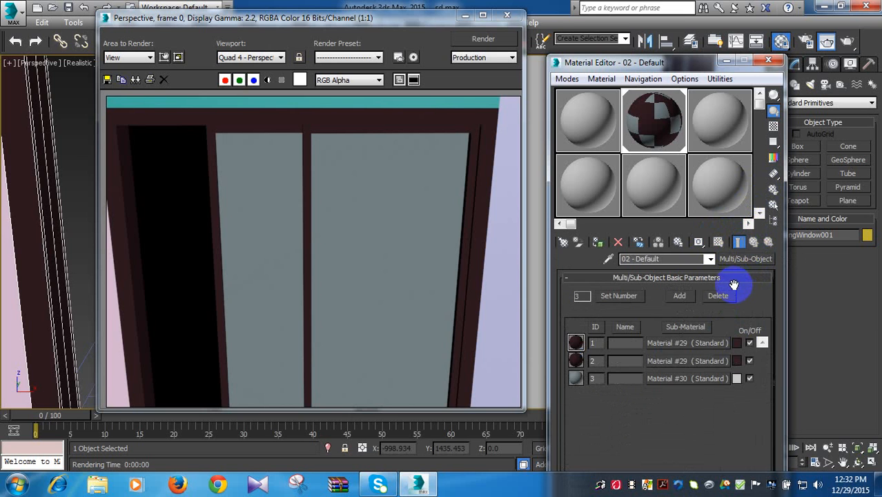
click(677, 378)
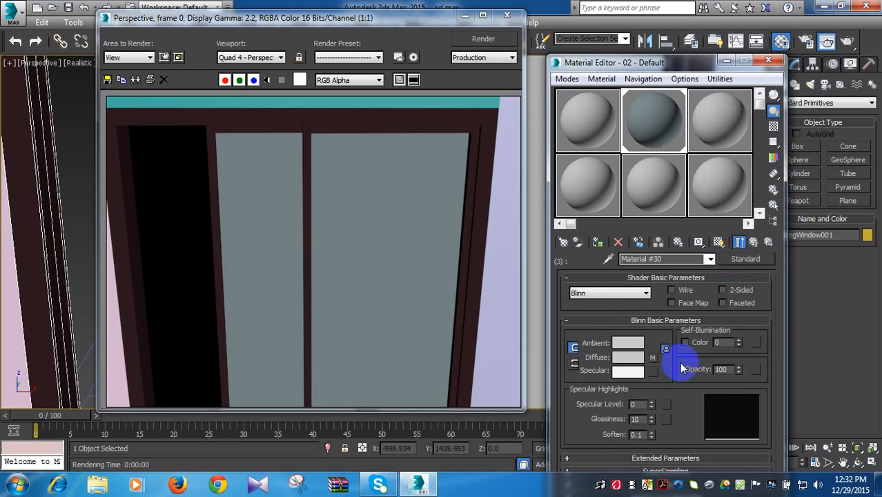
click(644, 293)
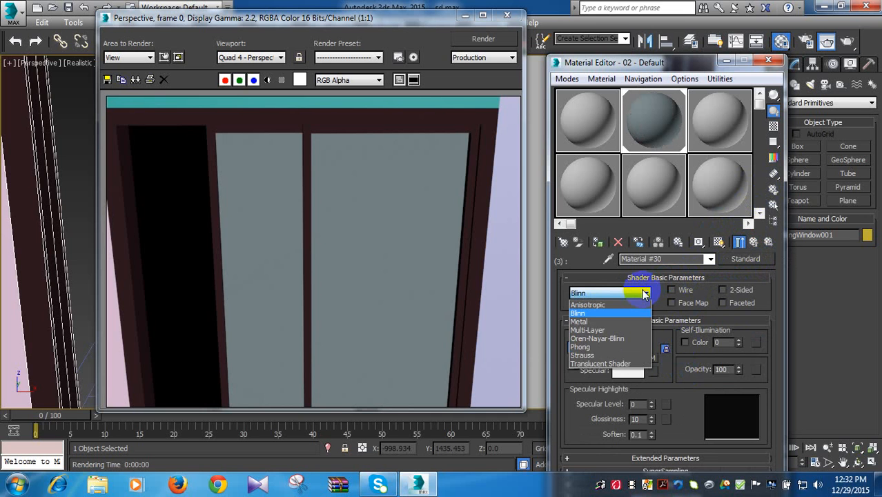
click(644, 294)
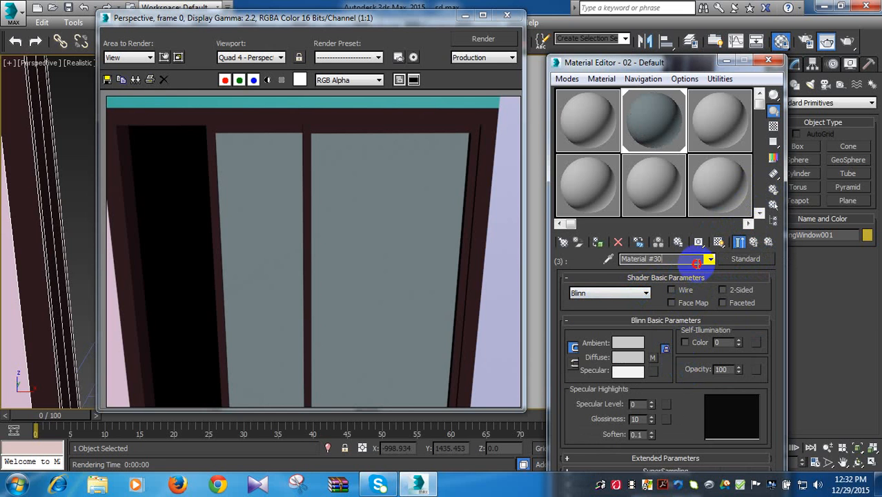
click(710, 259)
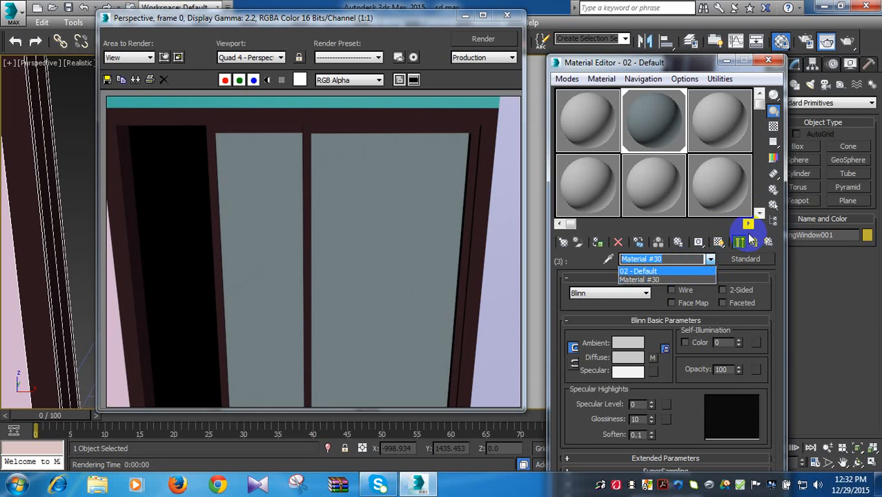
click(726, 234)
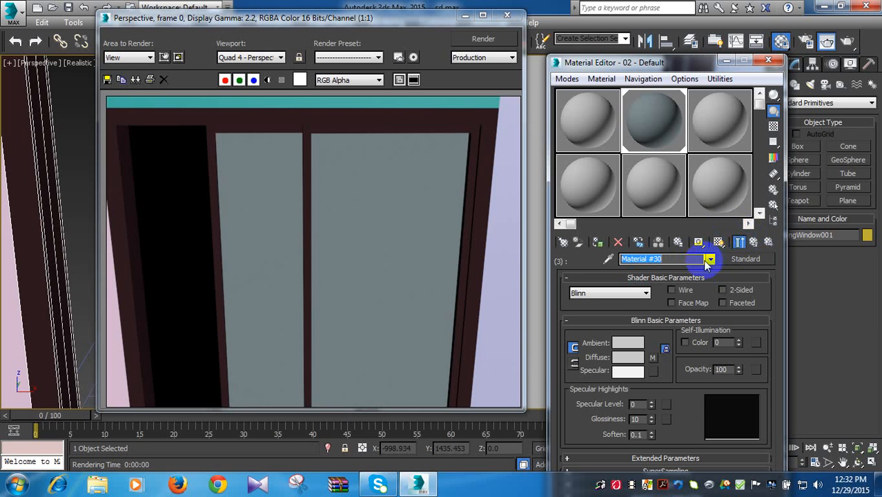
click(744, 261)
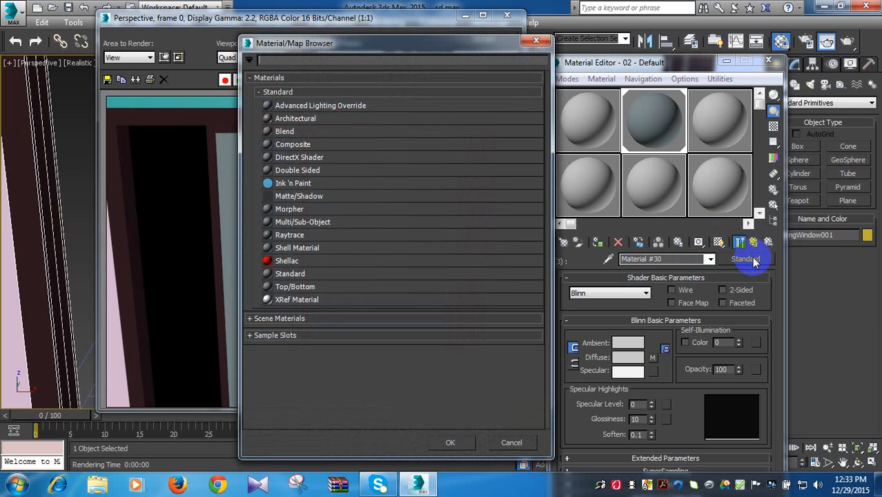
click(535, 39)
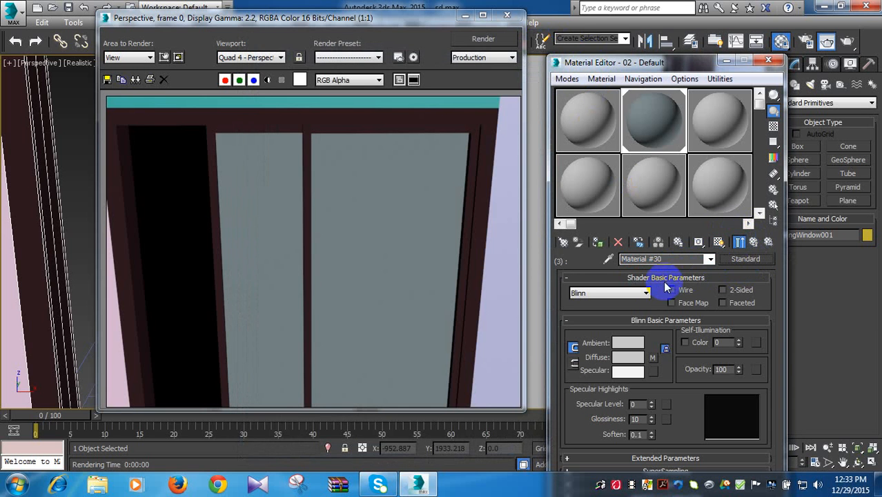
click(641, 295)
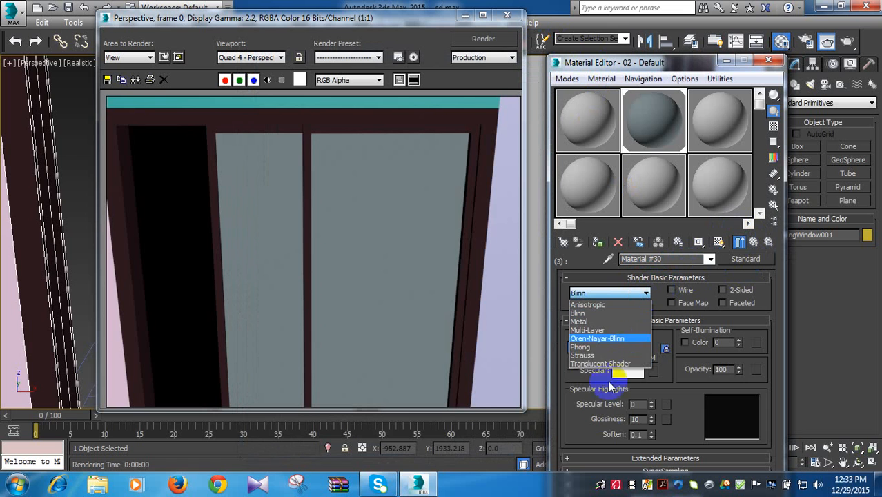
click(572, 427)
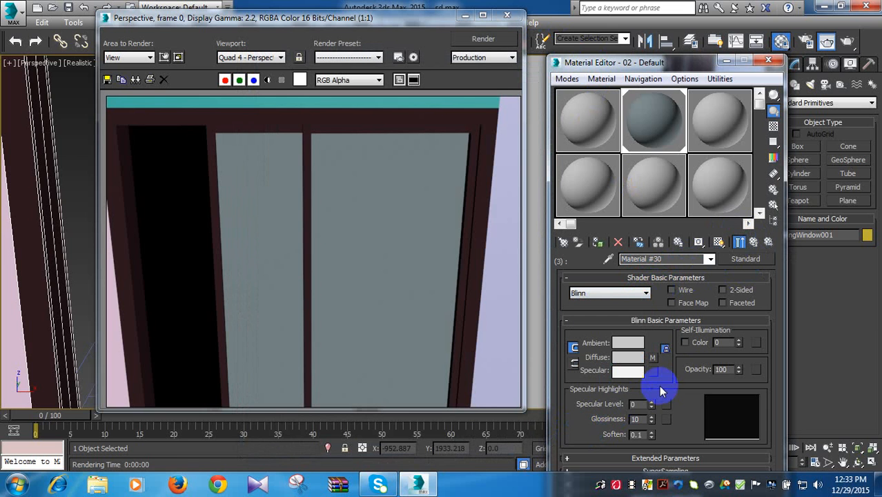
- Change sub-material 3 to an Architectural material with the Glass - Clear template and render the sliding window
click(755, 242)
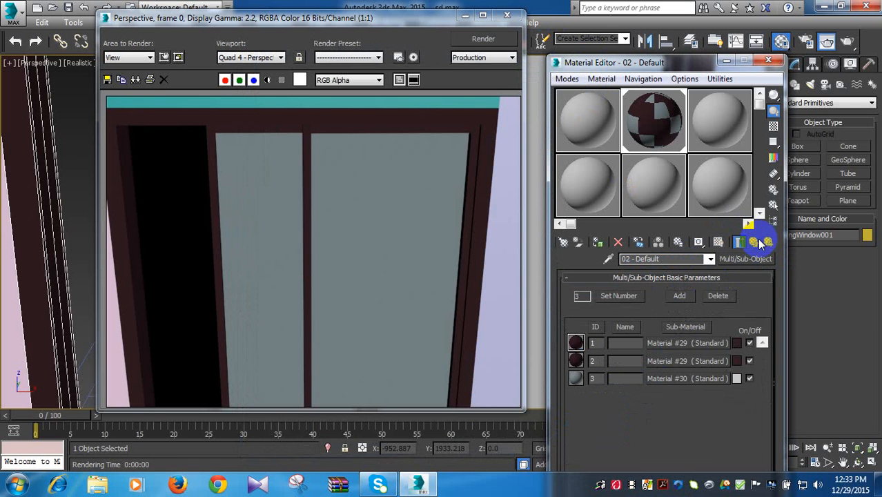
click(677, 379)
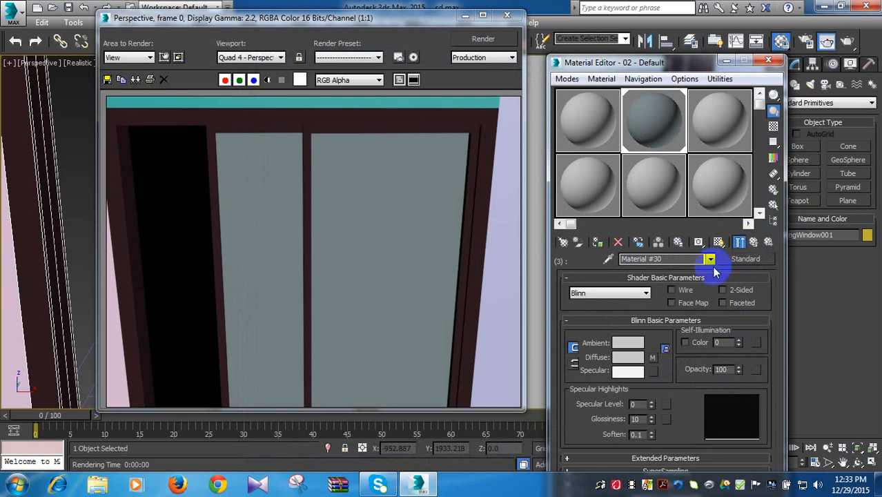
click(745, 261)
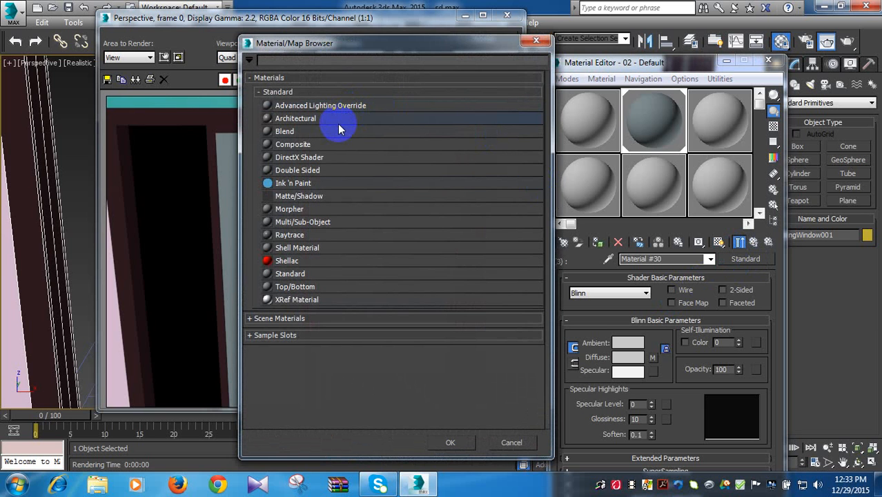
click(342, 123)
click(448, 445)
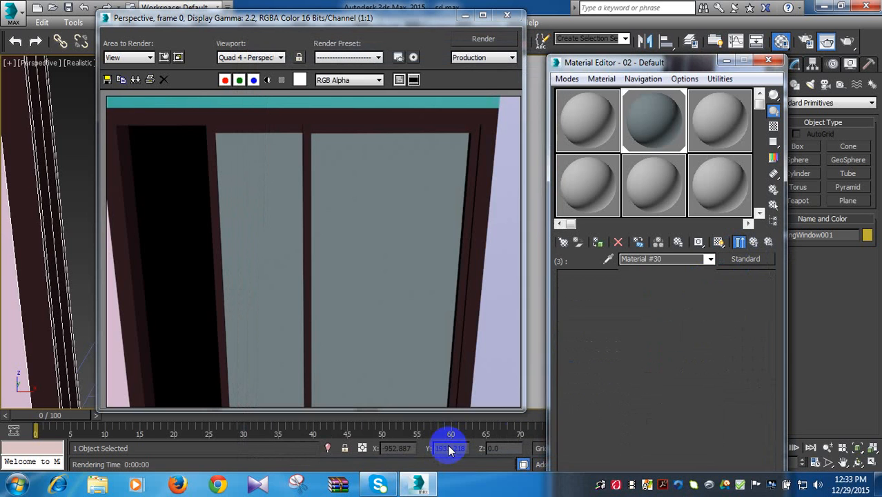
click(725, 293)
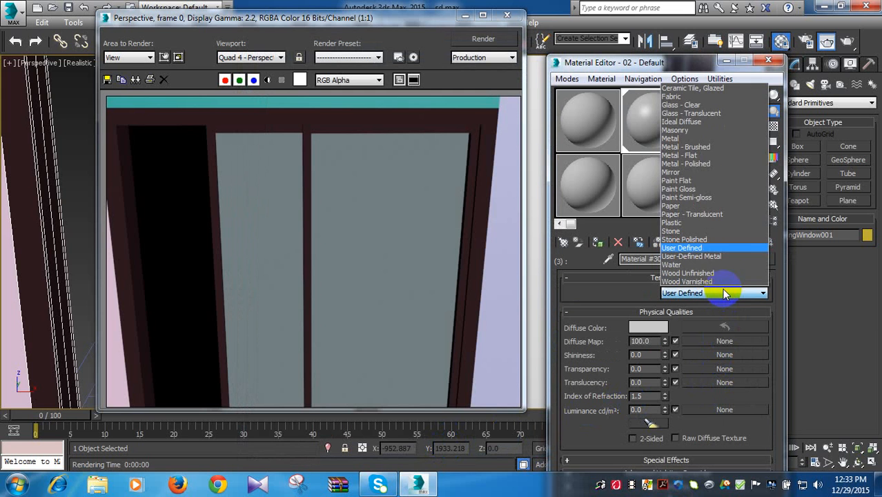
click(714, 105)
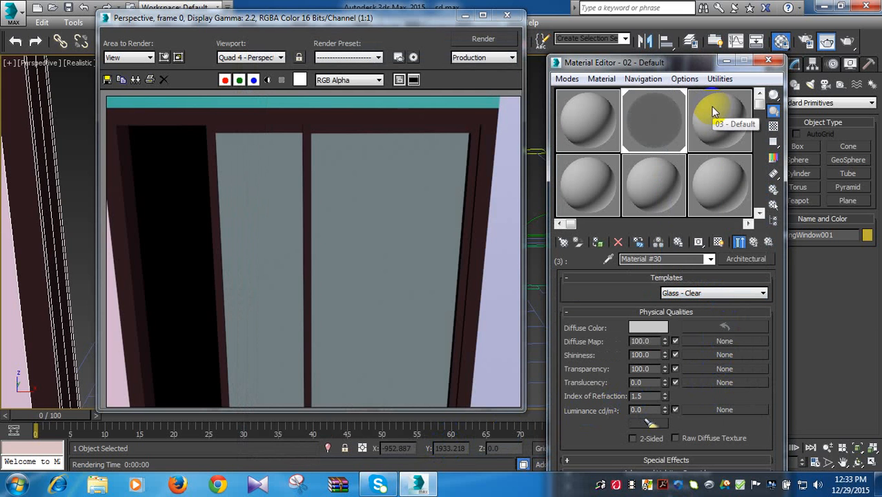
click(848, 42)
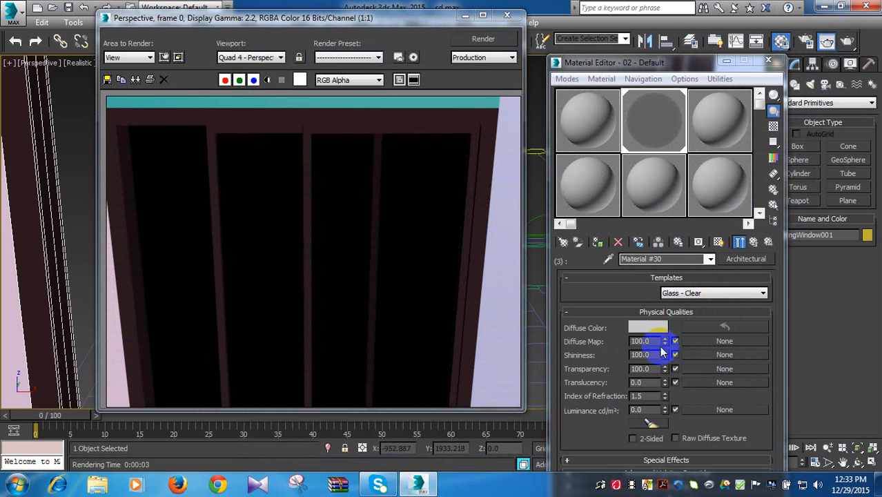
- Set the glass sub-material's diffuse colour to slate blue, RGB 54, 73, 95, and render the sliding window
click(649, 327)
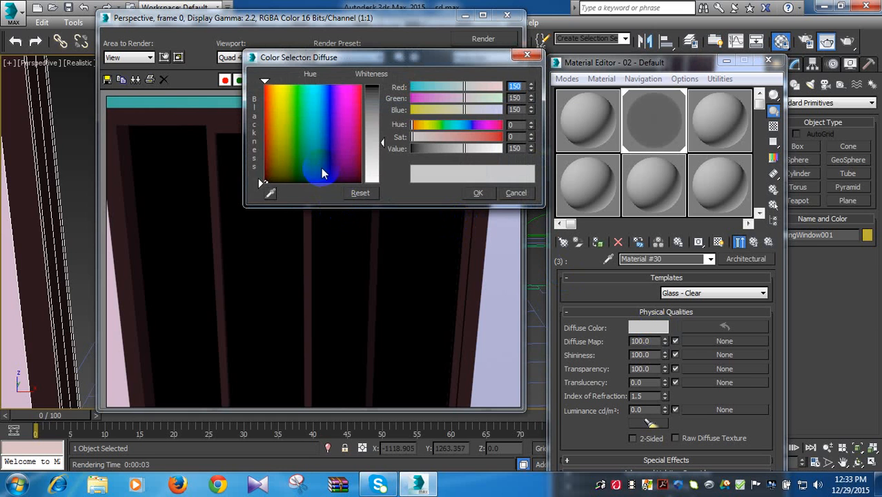
click(321, 164)
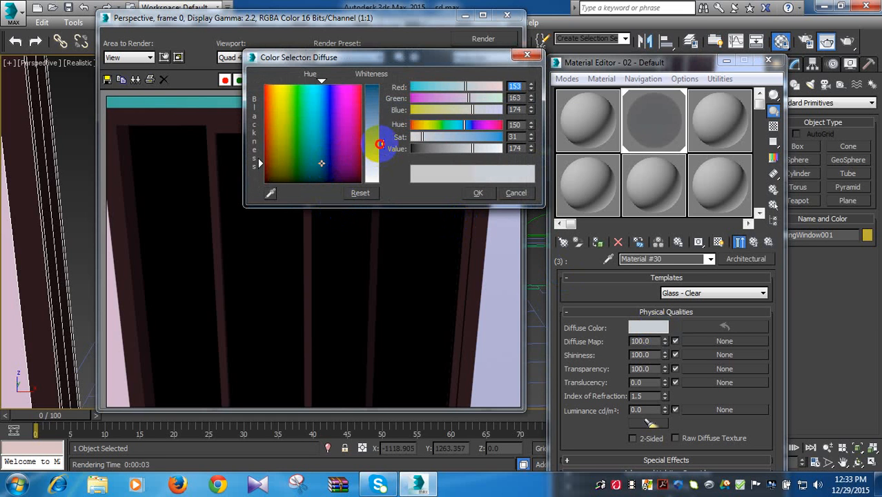
drag(380, 144, 383, 106)
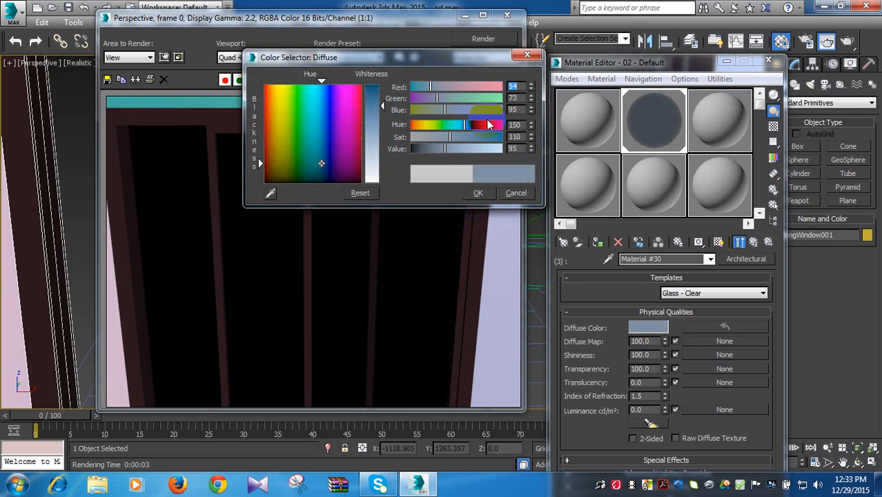
click(481, 192)
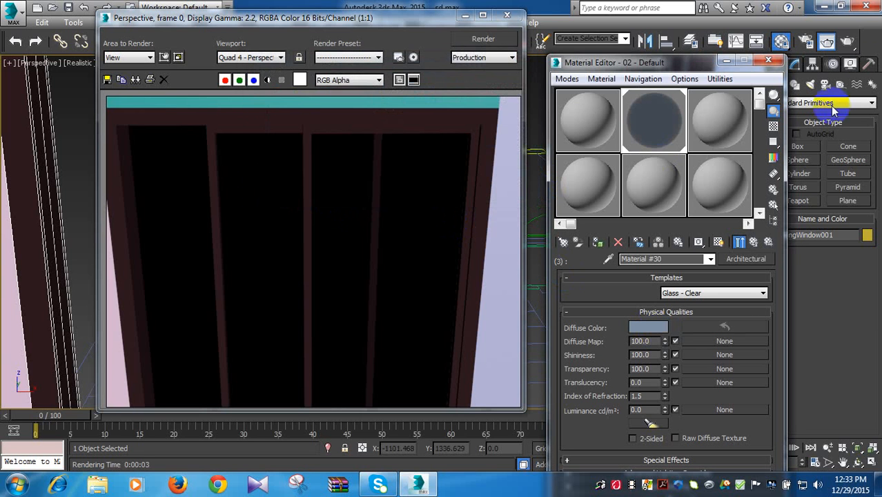
click(851, 39)
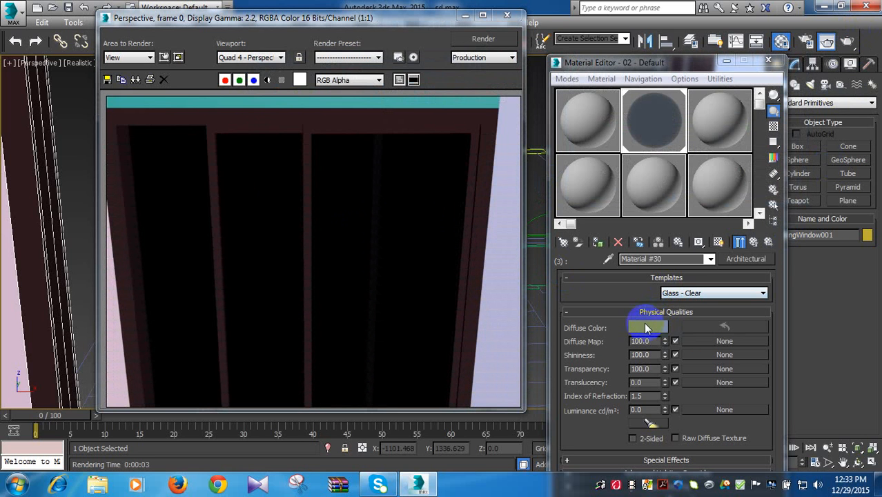
- Change the glass diffuse colour to bright green, RGB 42, 255, 0, and render the sliding window
click(647, 329)
click(277, 124)
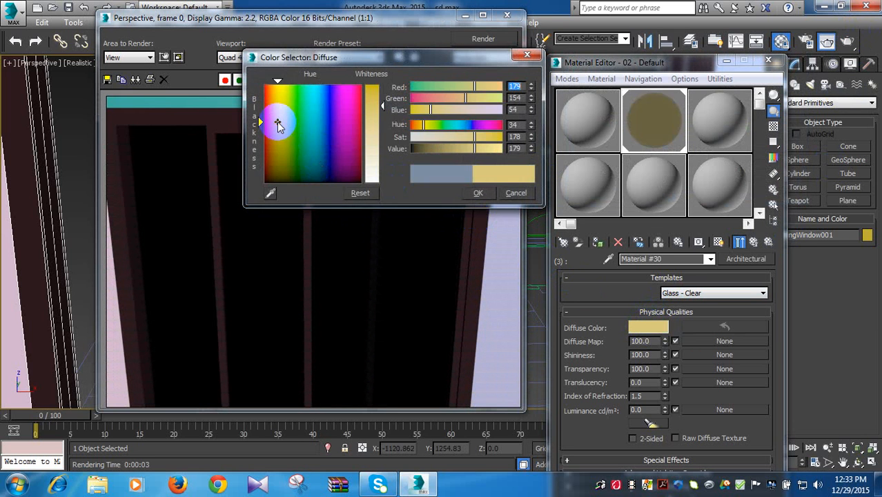
drag(278, 122, 294, 83)
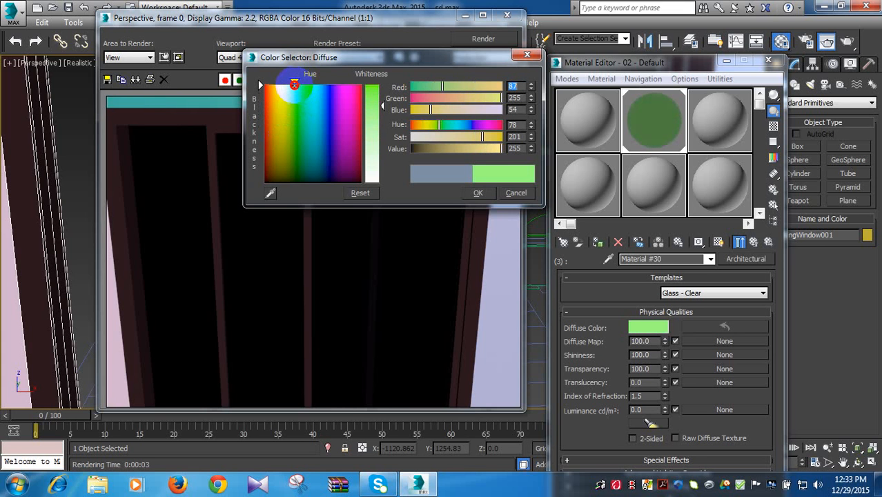
drag(384, 105, 384, 86)
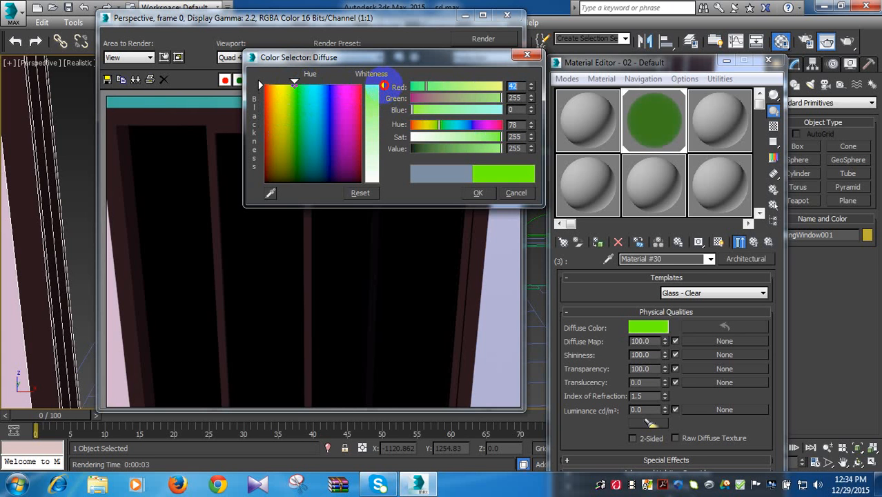
click(478, 193)
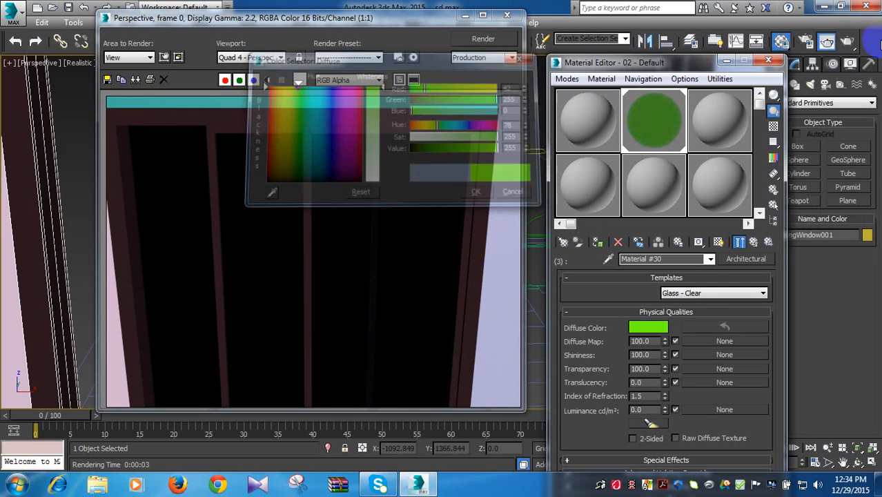
click(848, 42)
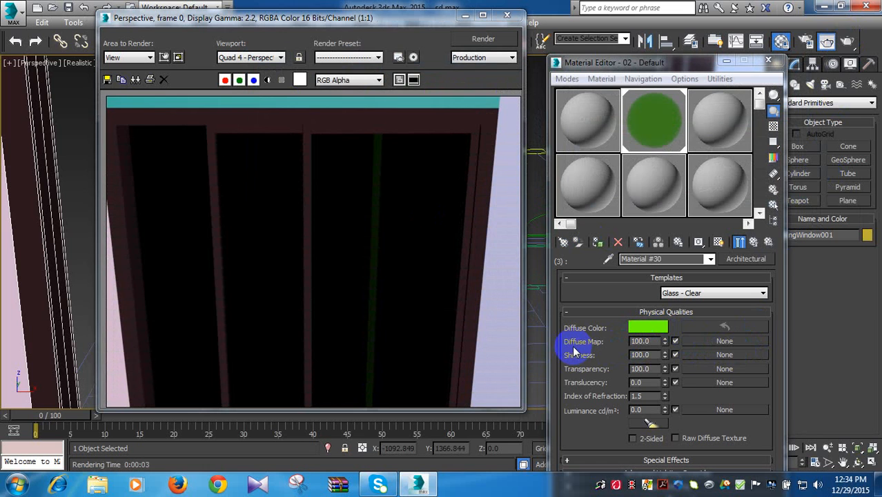
- Lower the glass Diffuse Map amount to 81 and Shininess to 67, and render the sliding window
click(665, 344)
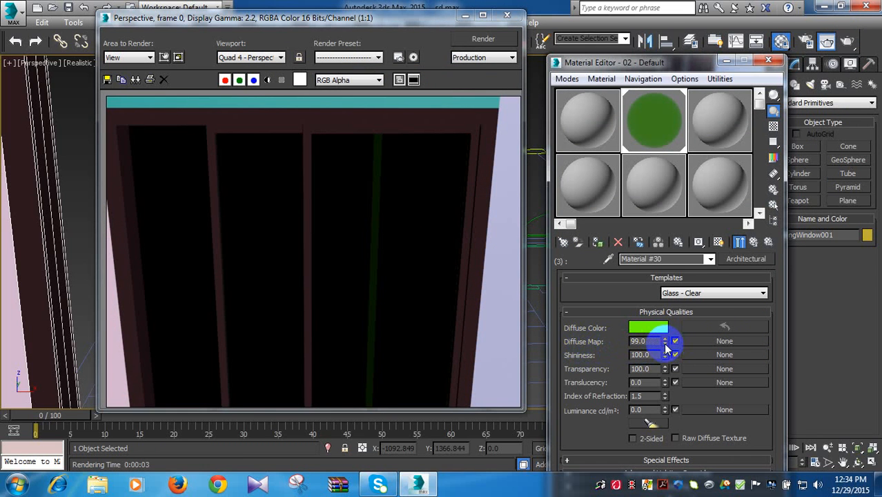
drag(664, 344, 667, 355)
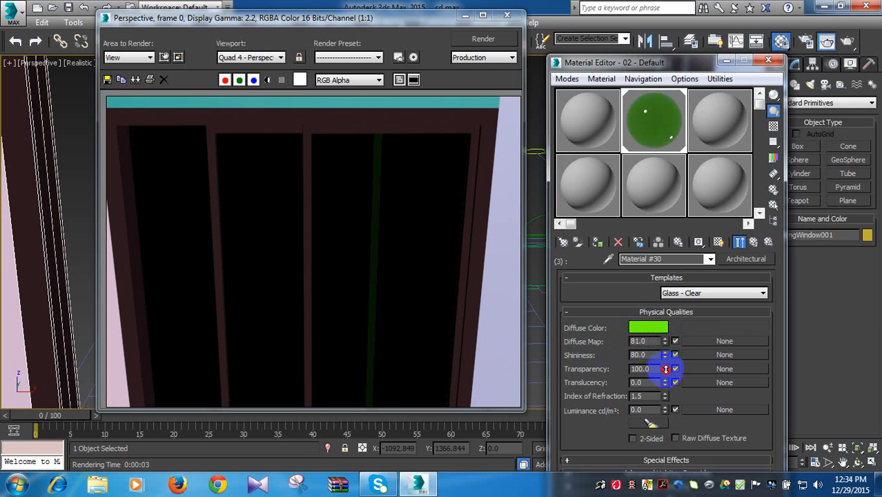
drag(665, 369, 666, 373)
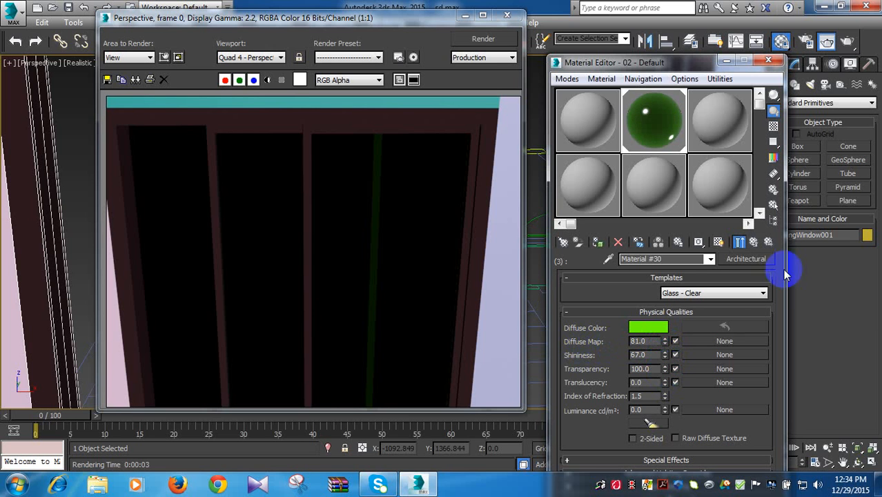
click(848, 39)
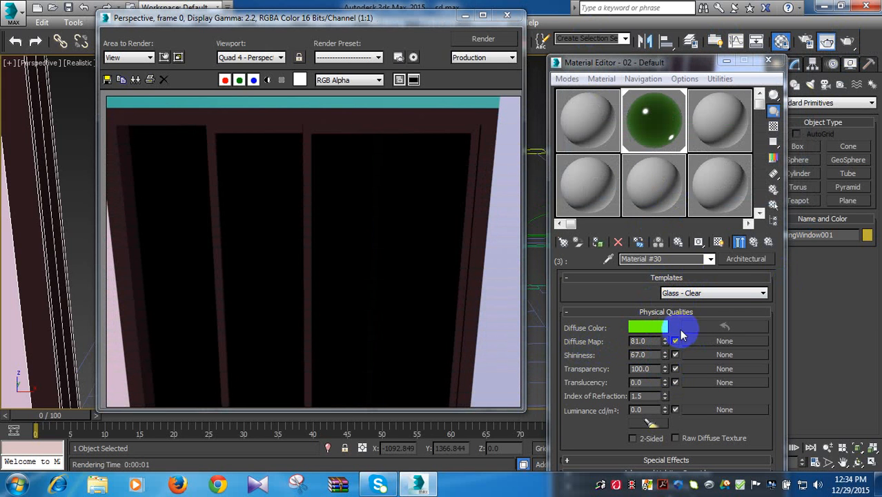
- Set the glass Diffuse Map amount to 100 and Transparency to 67, rendering the window after each change
drag(665, 339, 674, 311)
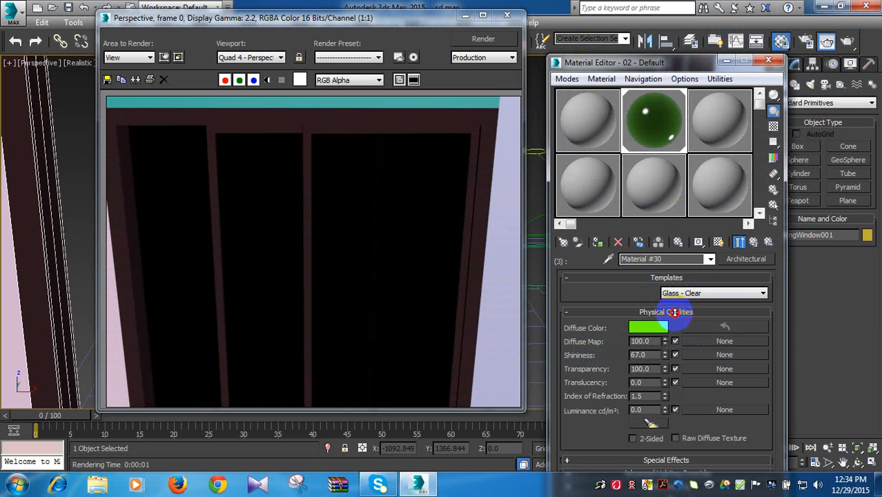
click(849, 43)
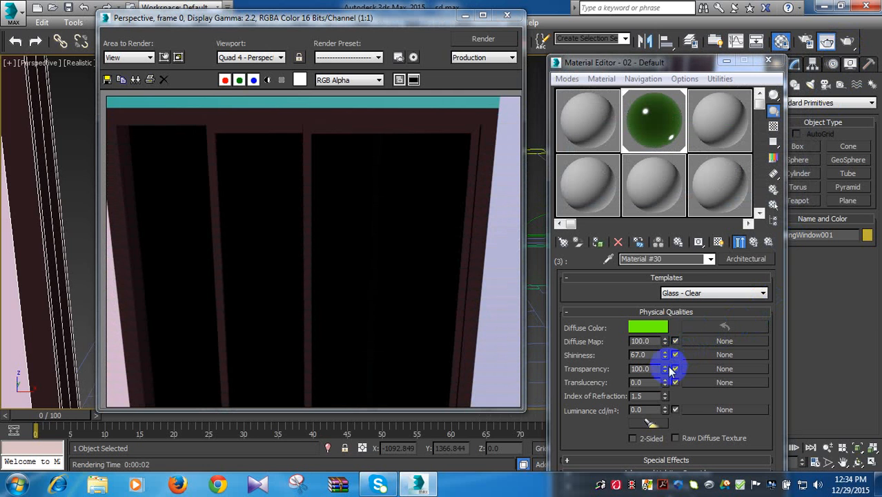
drag(668, 375, 667, 388)
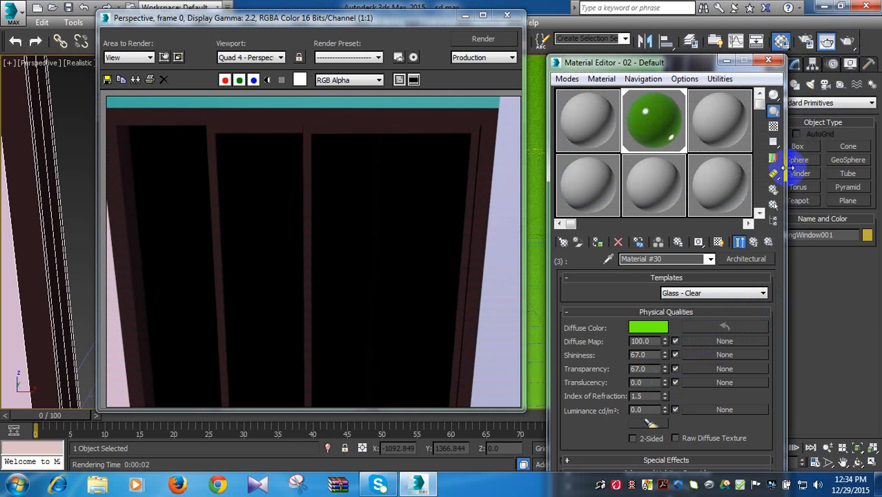
click(844, 39)
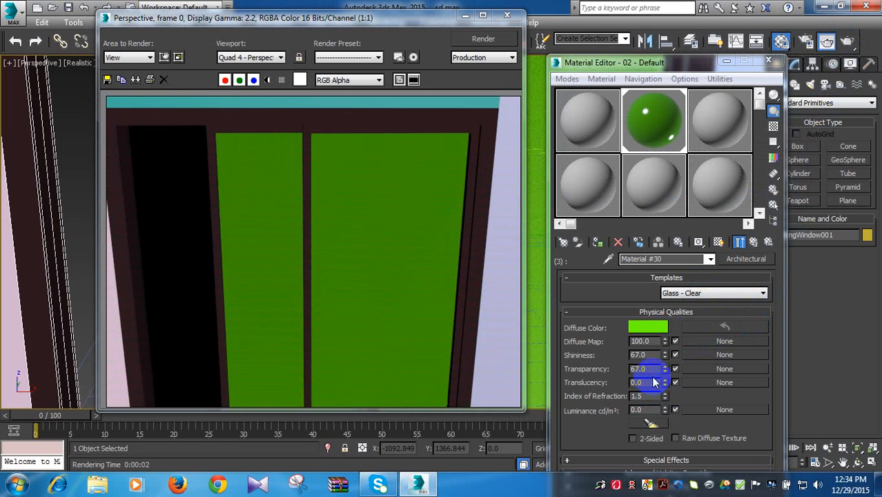
- Raise the glass Transparency to 74 and on to 89, rendering the window at both values
drag(667, 371, 667, 362)
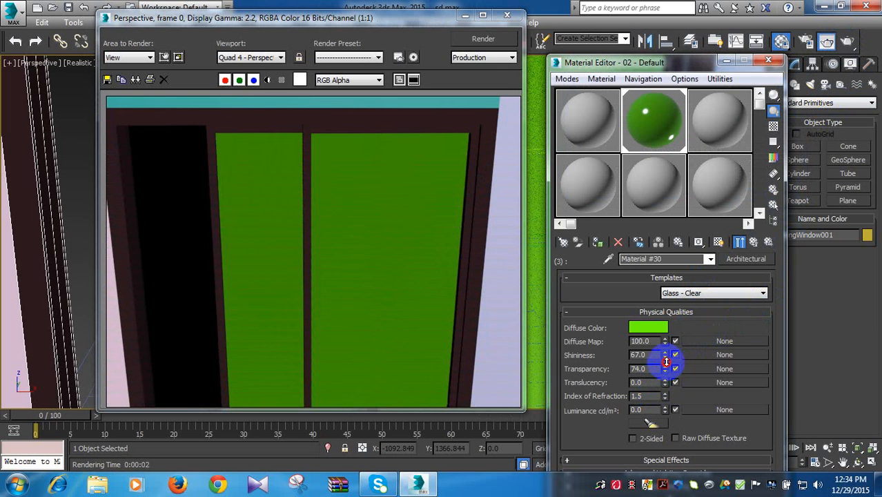
click(849, 43)
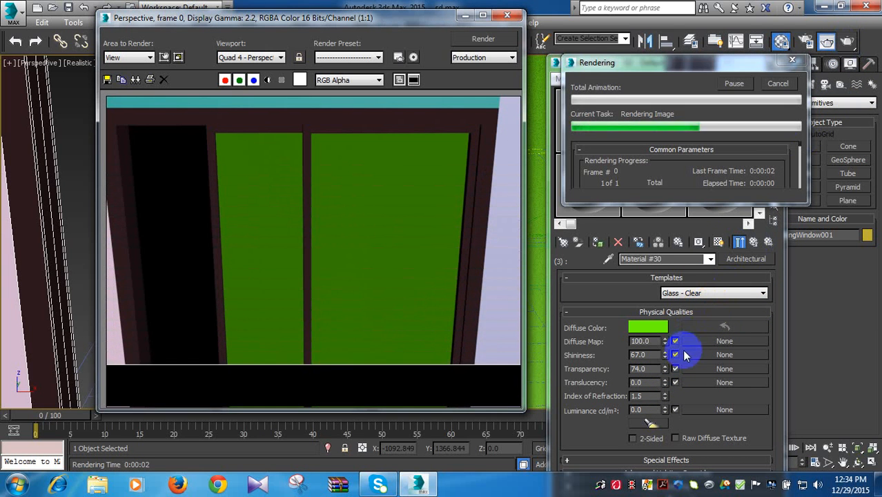
click(666, 368)
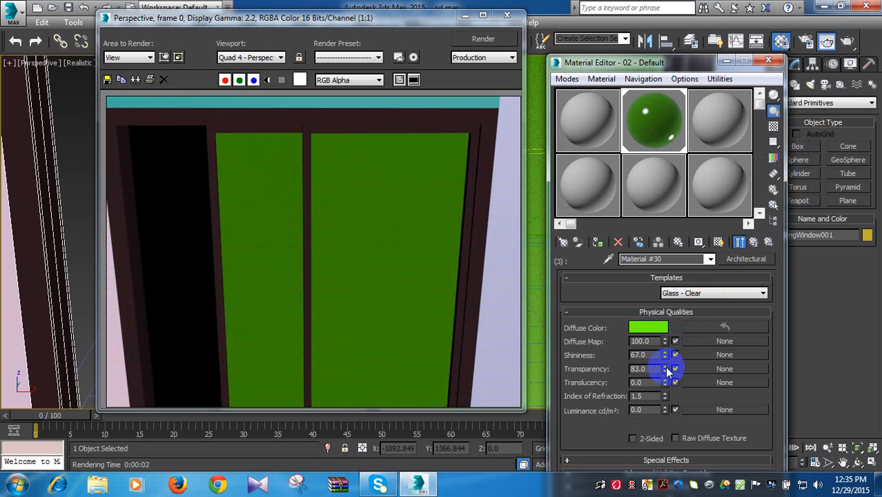
click(667, 367)
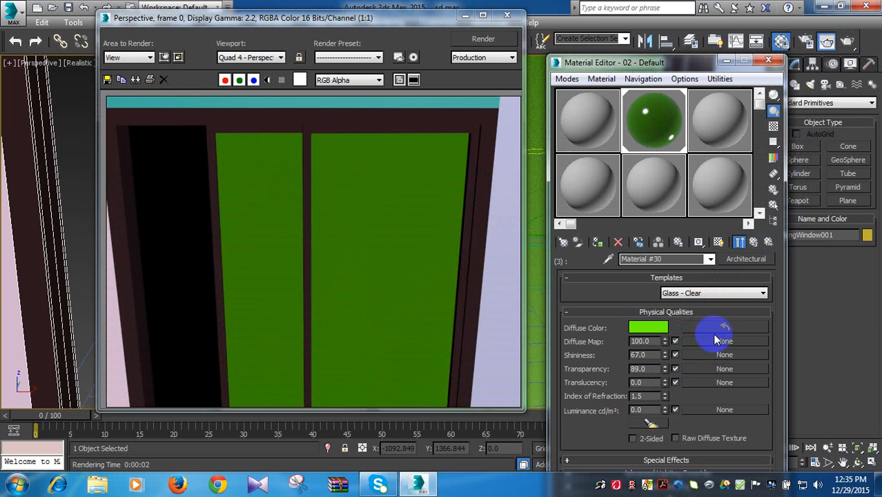
click(849, 42)
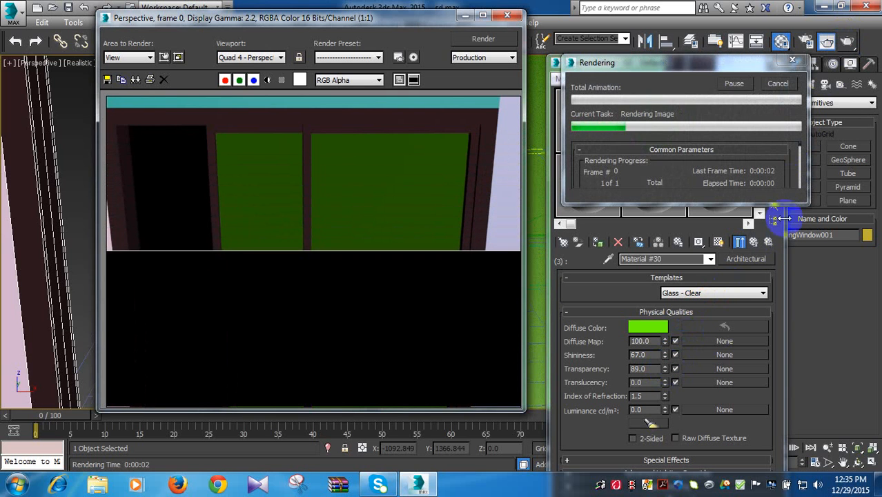
- Raise the glass Shininess to 82 and on to 92, reduce Diffuse Map to 95, and render the window at each stage
click(667, 353)
drag(667, 356, 670, 340)
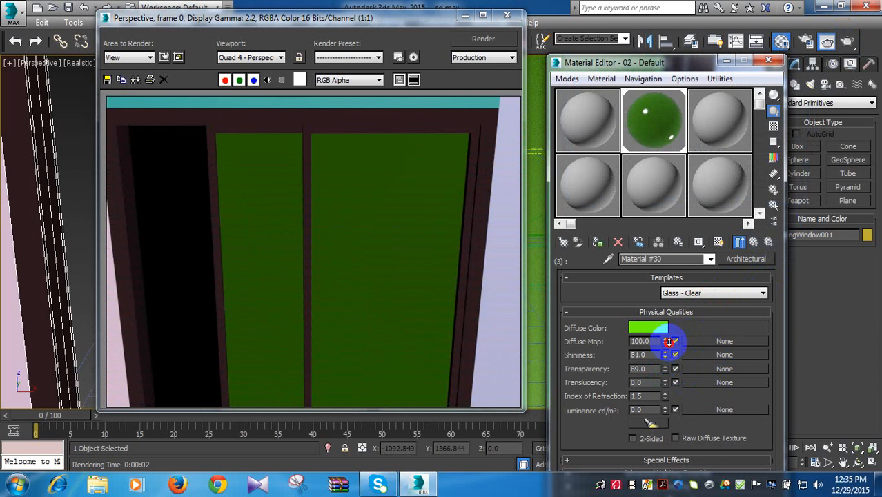
click(847, 41)
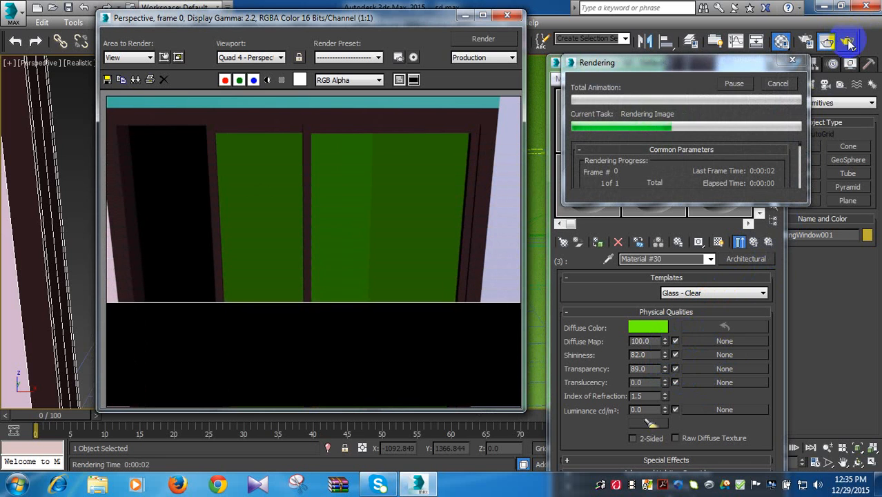
click(666, 353)
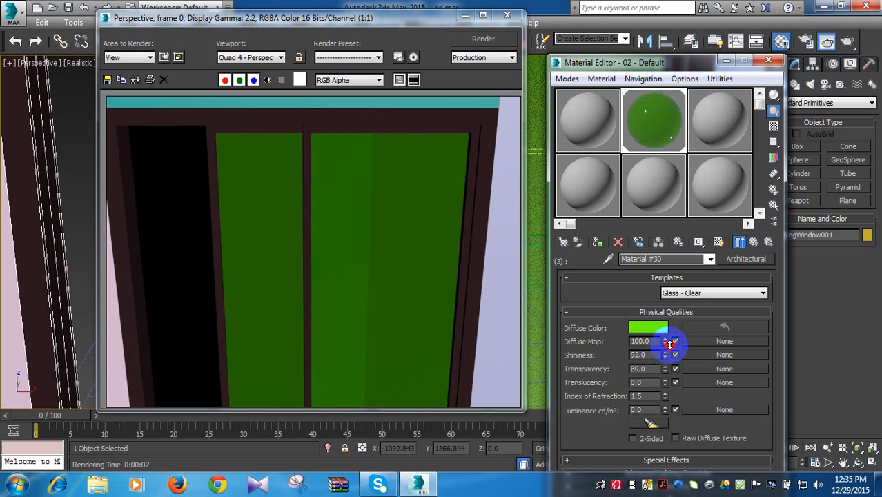
click(664, 343)
click(664, 344)
click(665, 344)
click(848, 42)
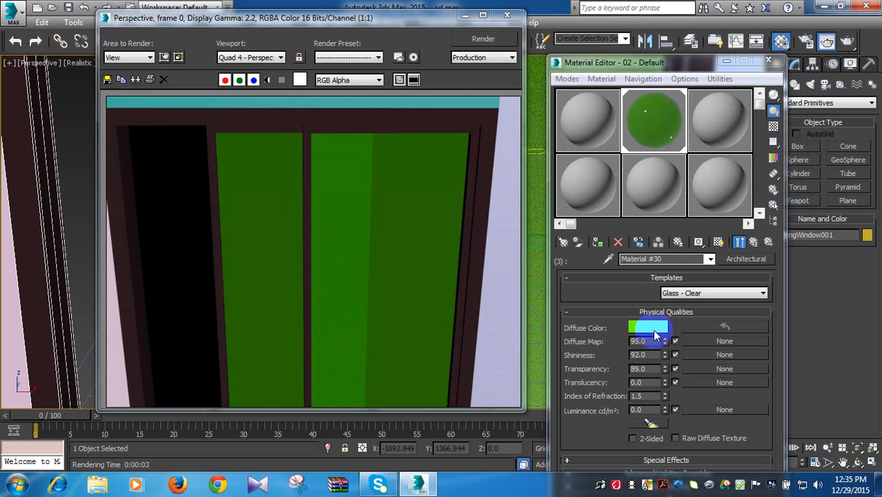
- Set the glass diffuse colour to darker green, RGB 0, 166, 0, raise Transparency to 100, and render the window
click(654, 332)
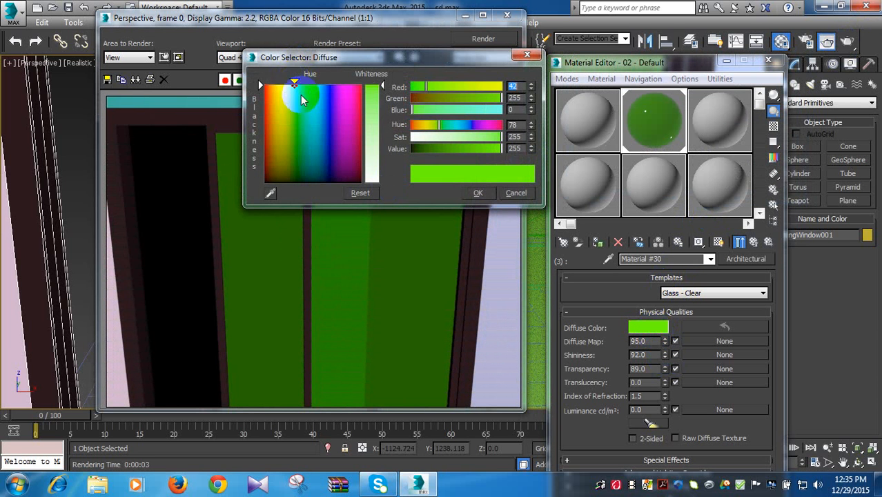
drag(297, 85, 393, 123)
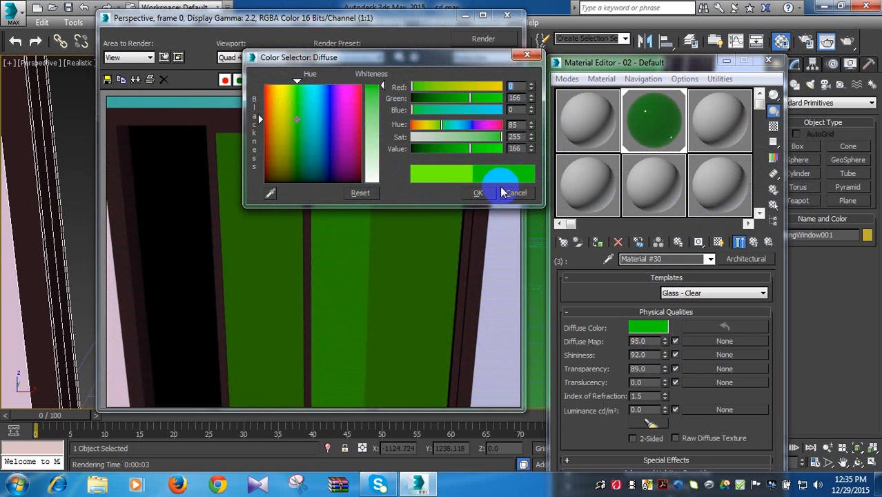
click(478, 193)
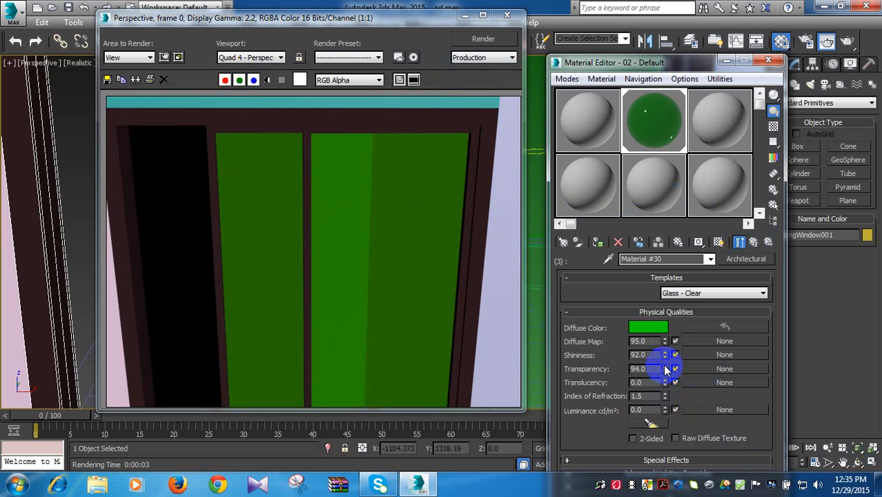
click(666, 367)
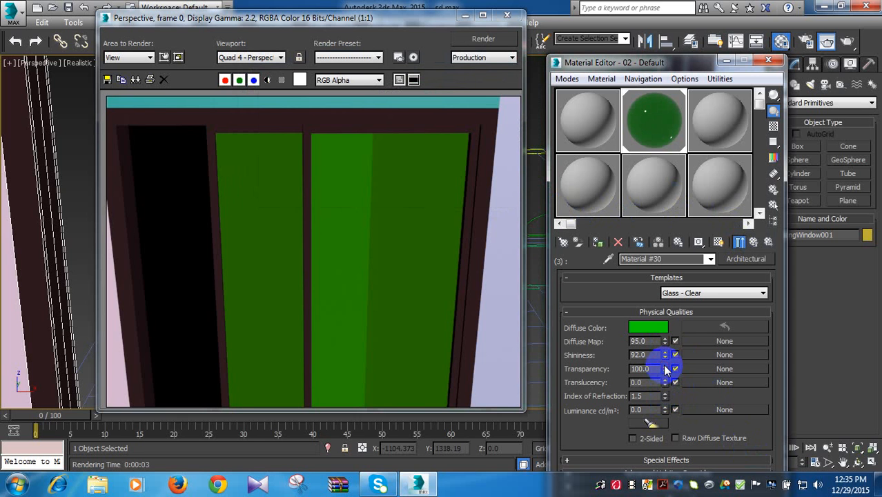
click(848, 43)
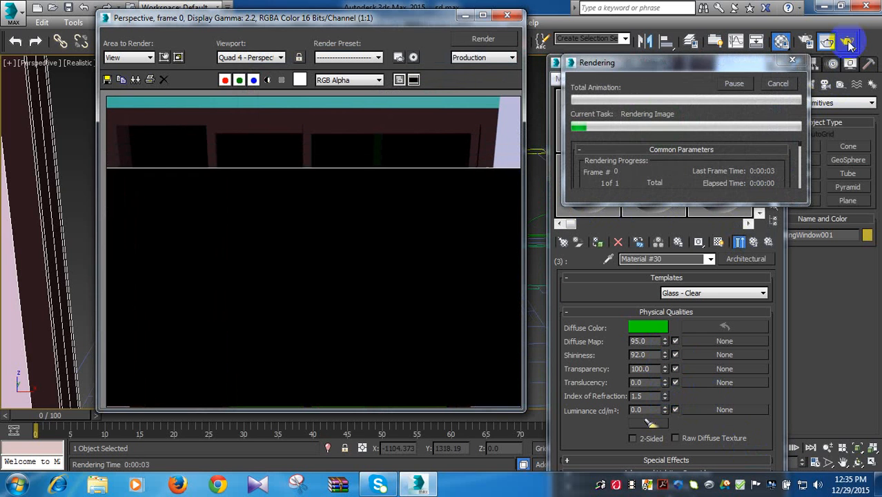
- Reduce the glass Transparency to 96 and render the sliding window again
click(666, 371)
click(666, 371)
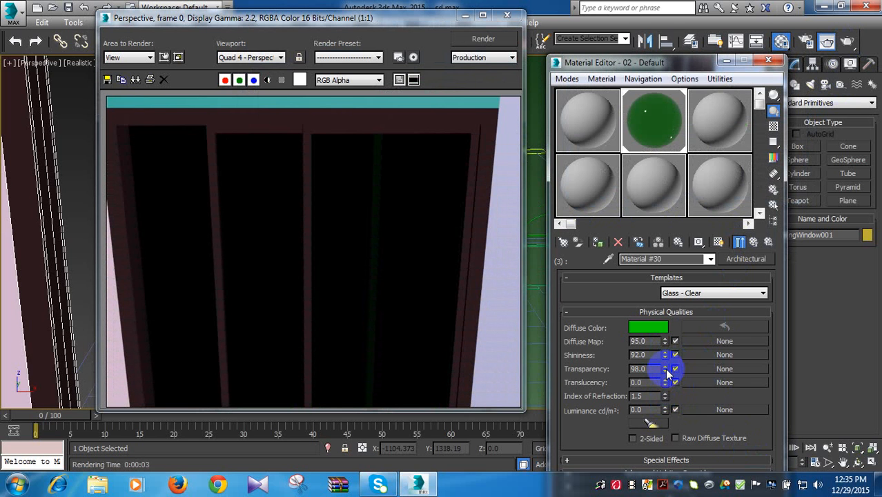
click(667, 371)
click(667, 371)
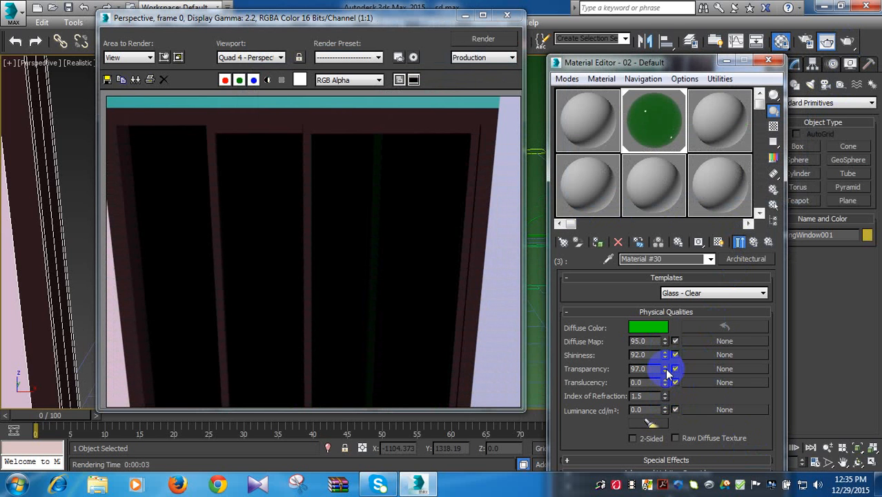
click(853, 44)
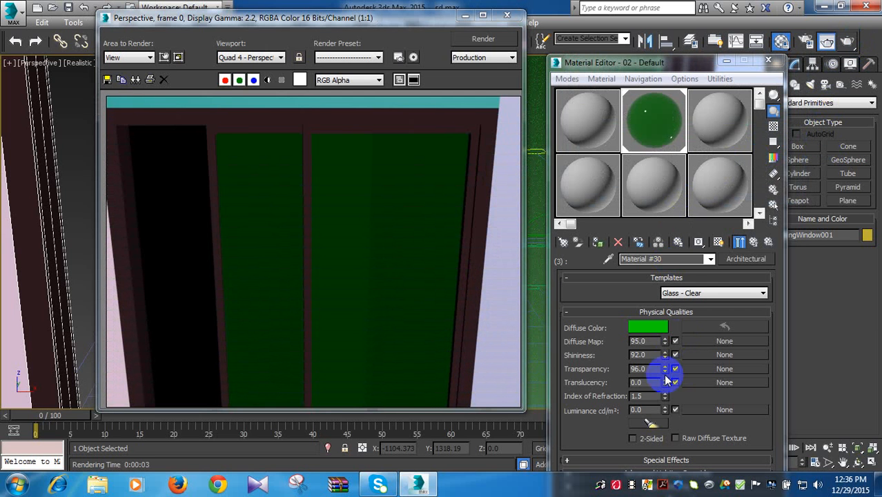
- Lower the glass Shininess to 84 and render the sliding window
click(665, 351)
click(665, 351)
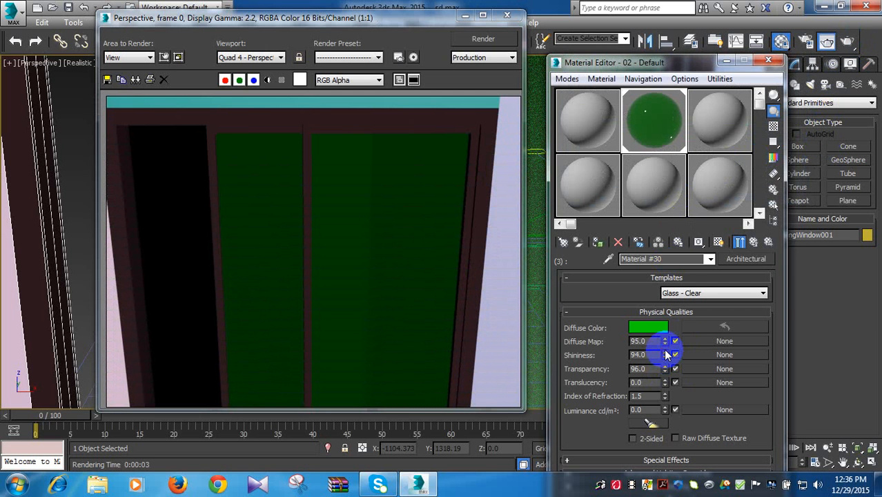
click(664, 357)
click(663, 357)
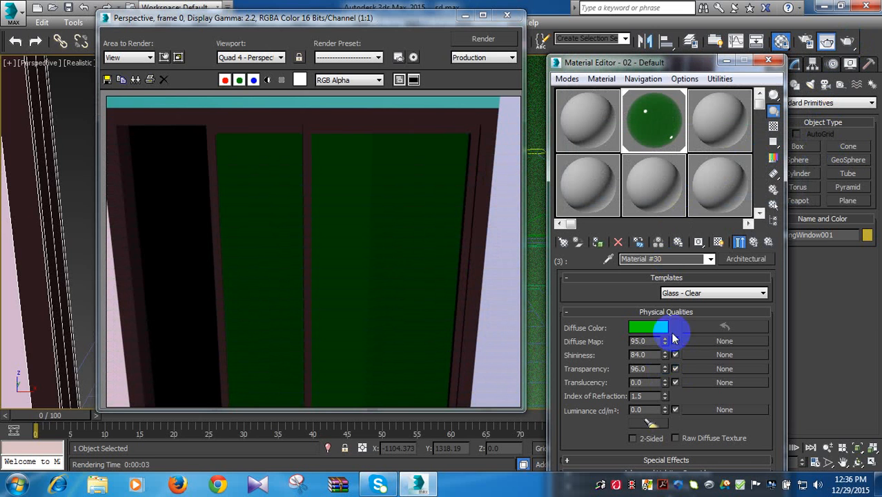
click(852, 42)
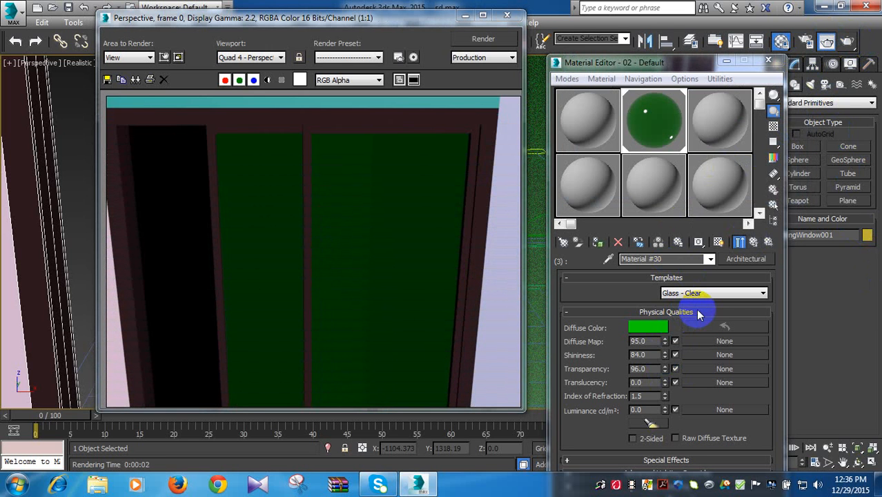
- Raise the glass Index of Refraction to 2.1 and render the window
click(666, 397)
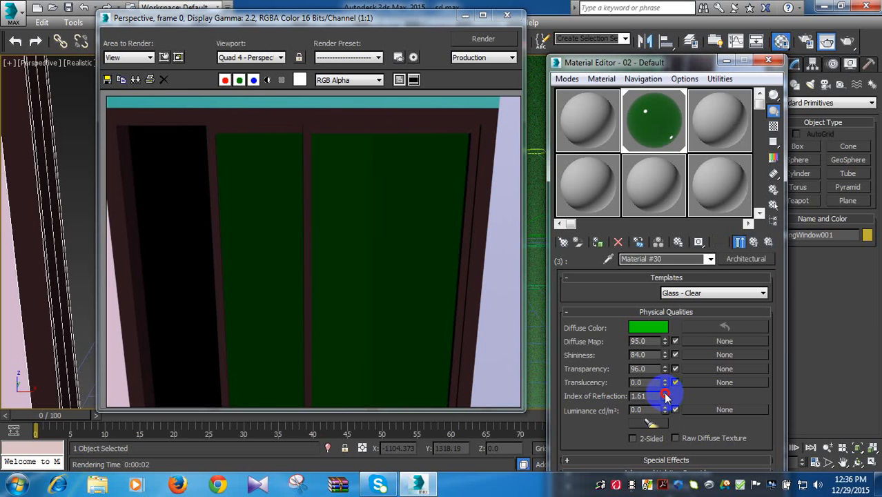
drag(666, 396, 674, 352)
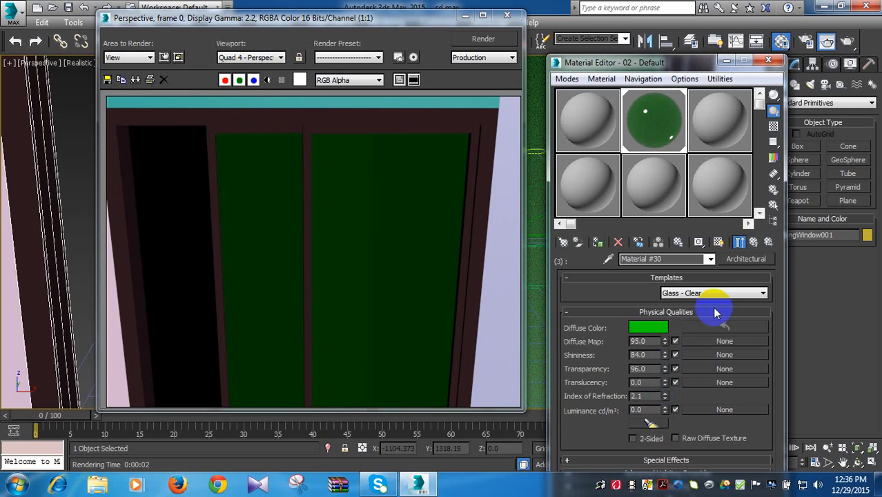
click(848, 43)
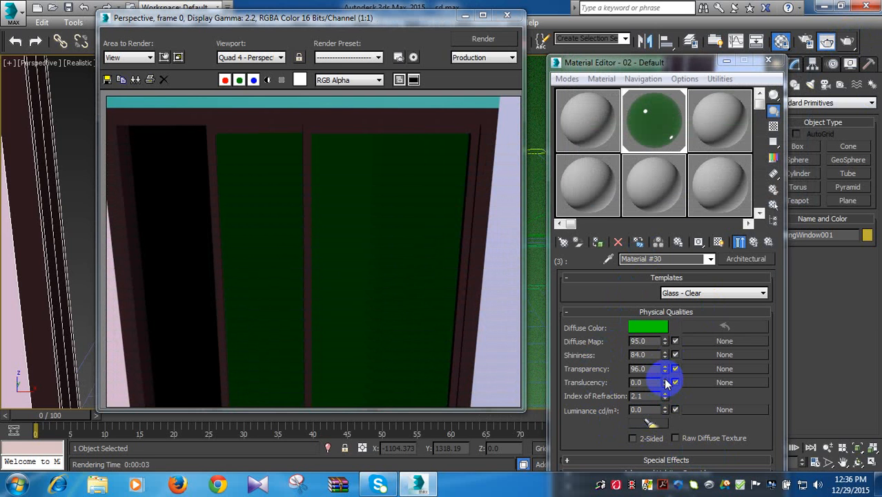
- Set the glass Translucency to 83 and the Transparency to 34, rendering the window after each change
drag(667, 384, 677, 325)
click(849, 42)
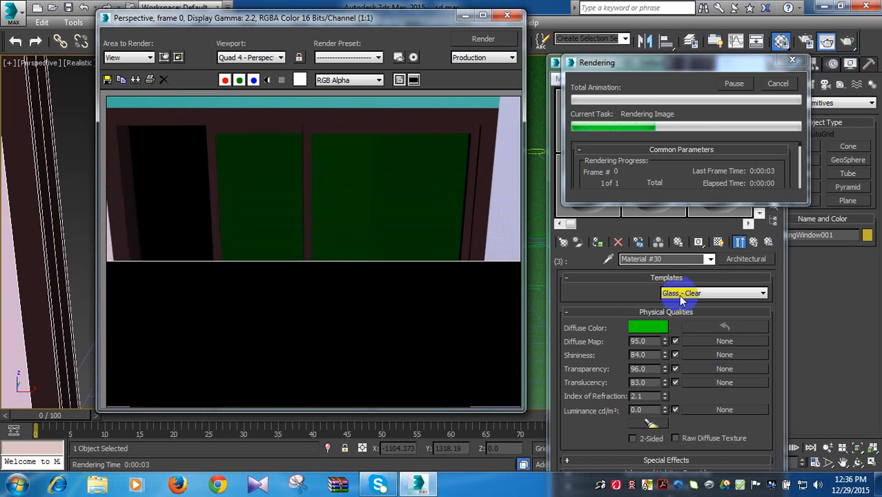
click(666, 373)
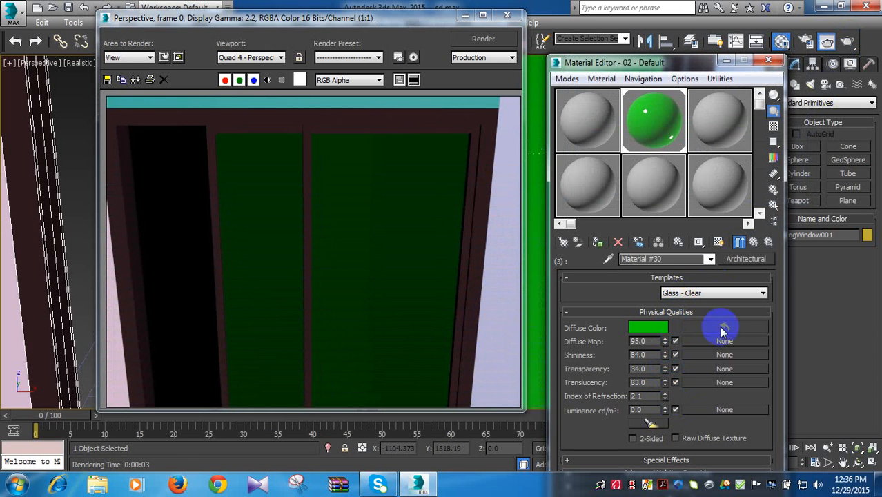
click(849, 43)
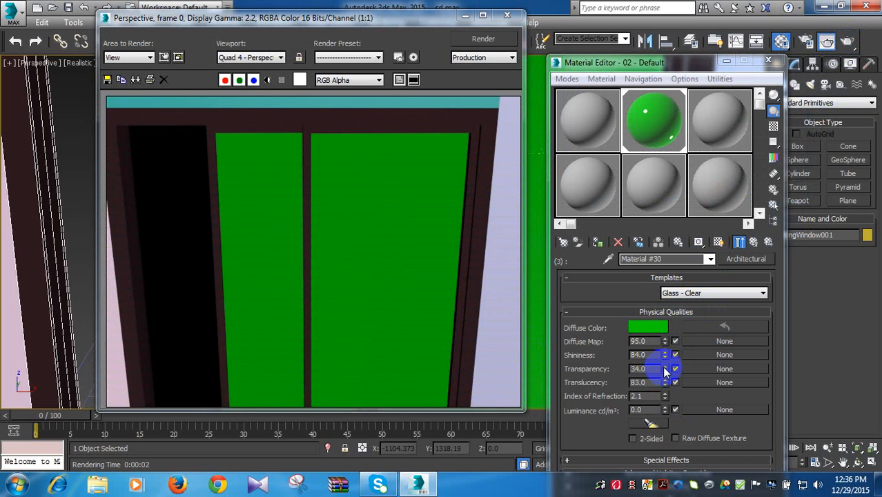
- Raise the glass Transparency to 84, lower Shininess to 67, and render the window
drag(665, 371, 667, 359)
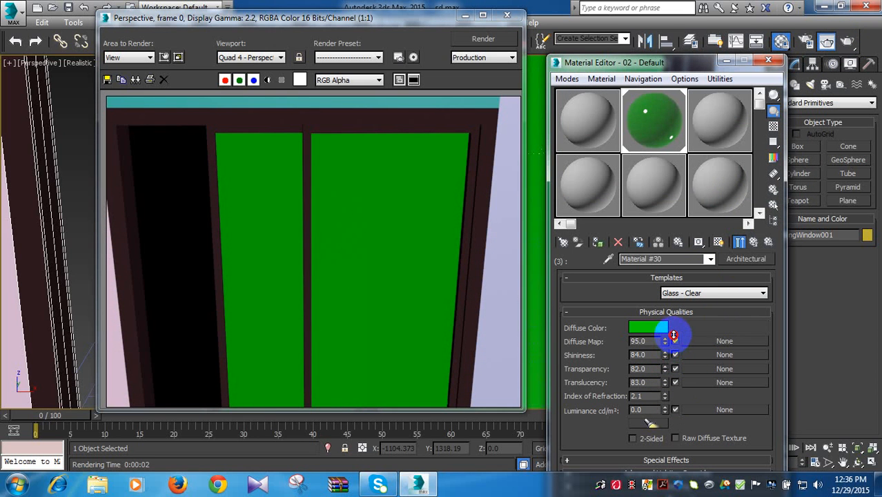
drag(674, 336, 674, 334)
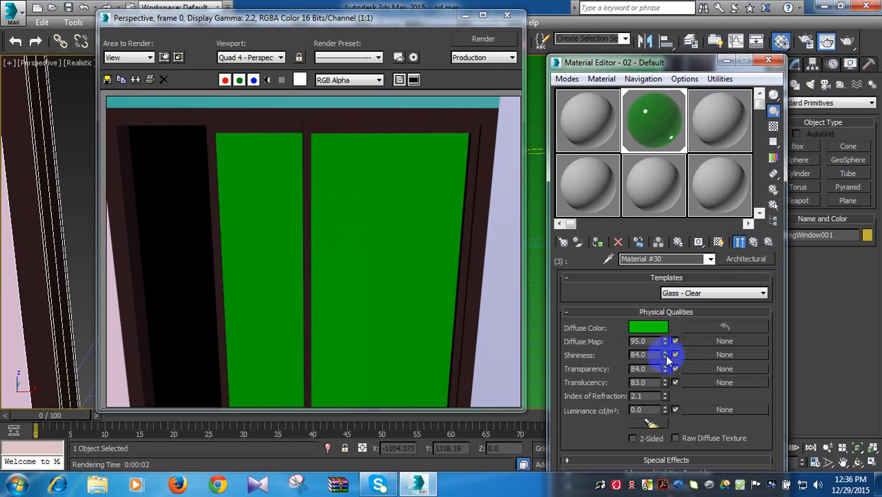
drag(666, 365, 669, 370)
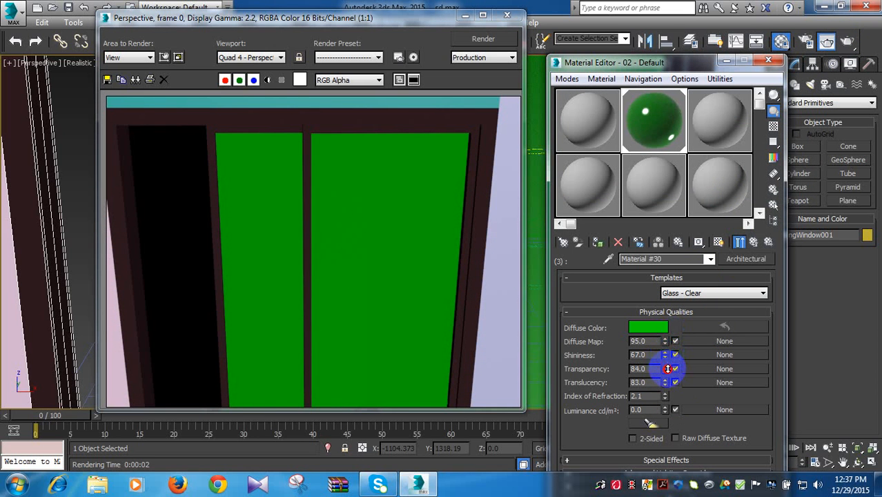
click(848, 43)
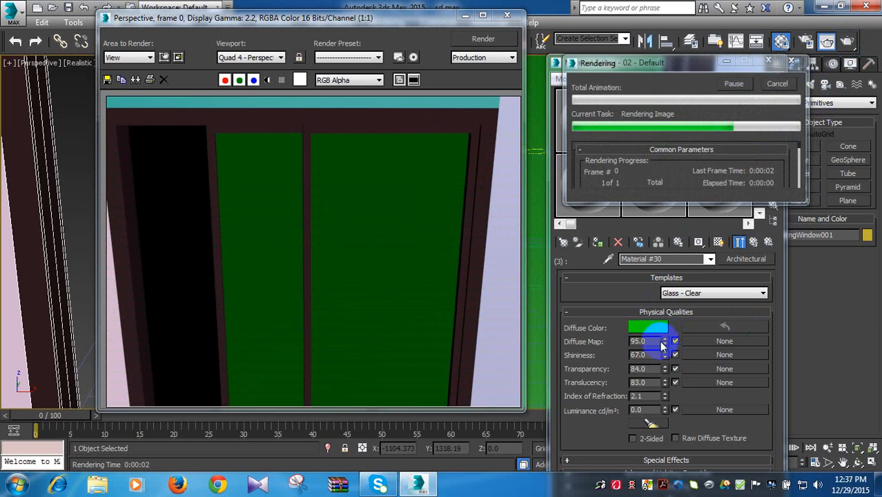
- Try the glass Shininess at 48 and set it to 86, rendering the window at both values
drag(663, 357, 668, 369)
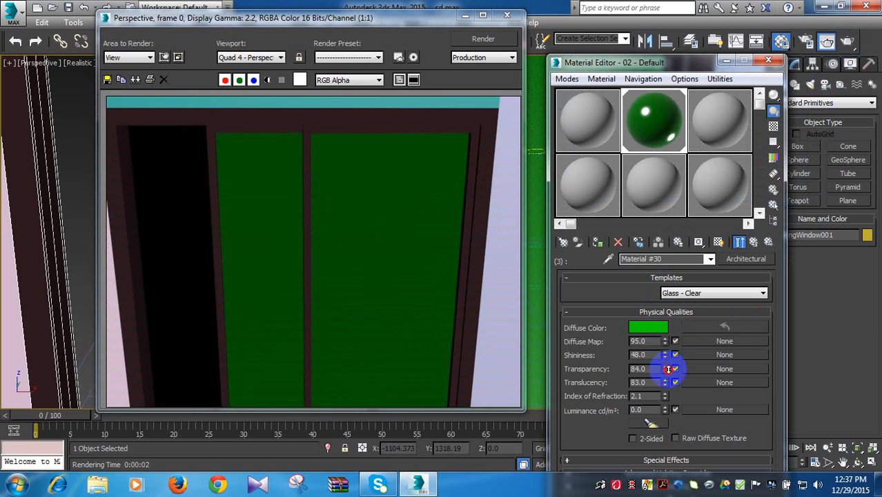
click(848, 43)
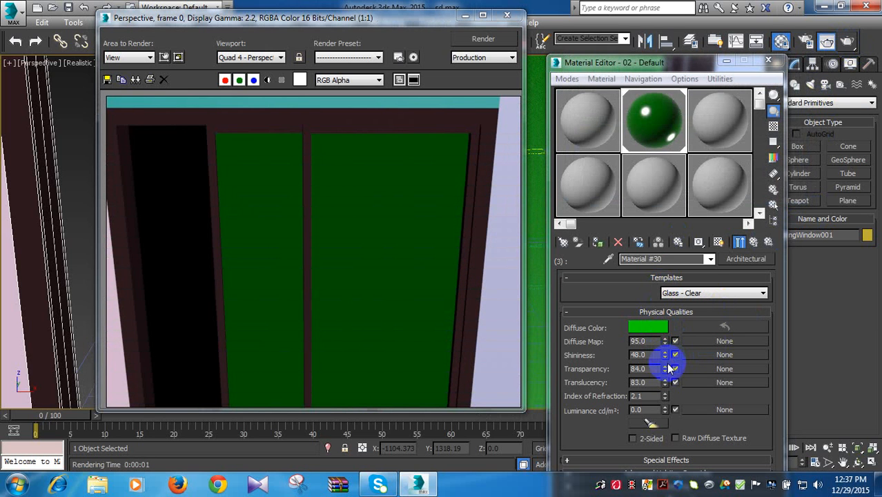
drag(668, 356, 670, 335)
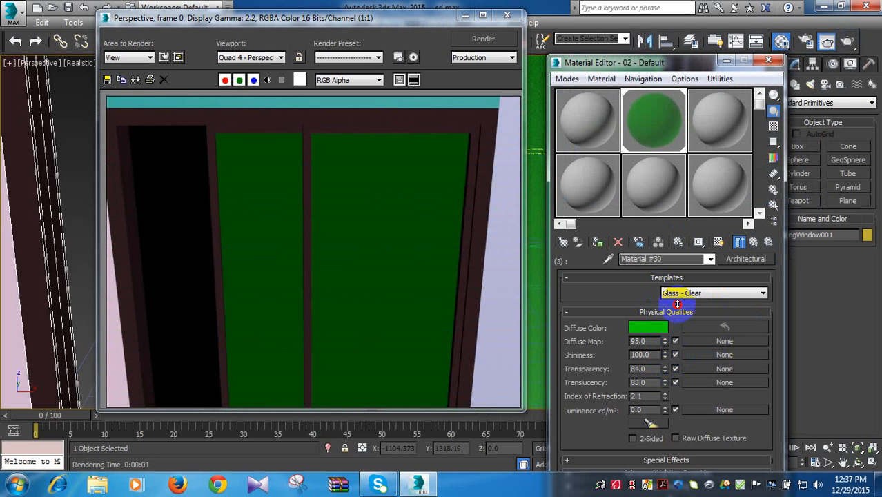
click(848, 43)
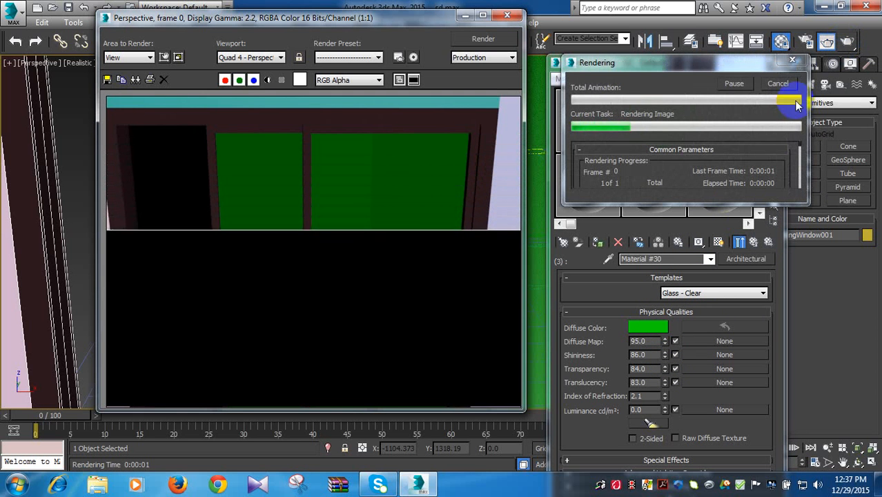
- Reduce the glass Diffuse Map amount to 84 and render the window
click(656, 370)
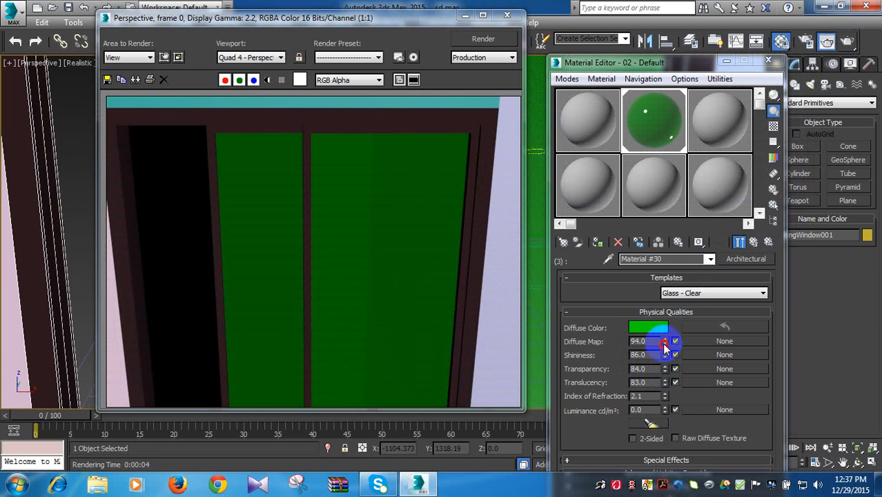
click(664, 344)
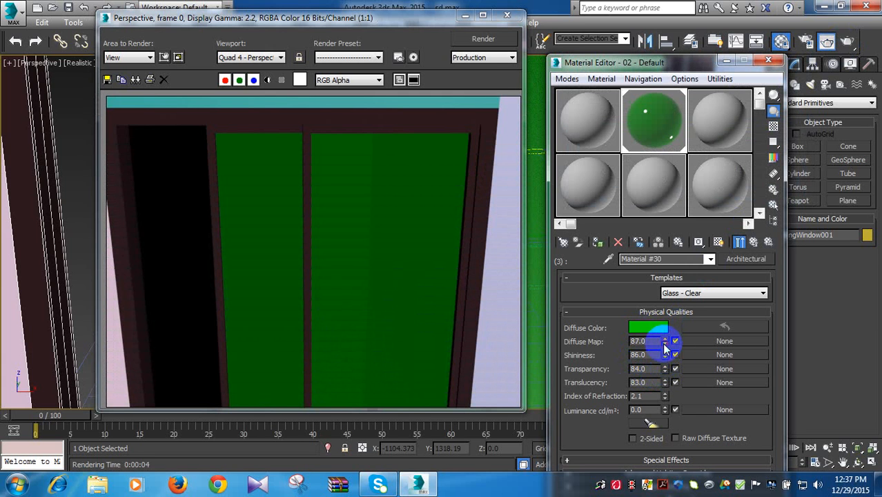
click(848, 43)
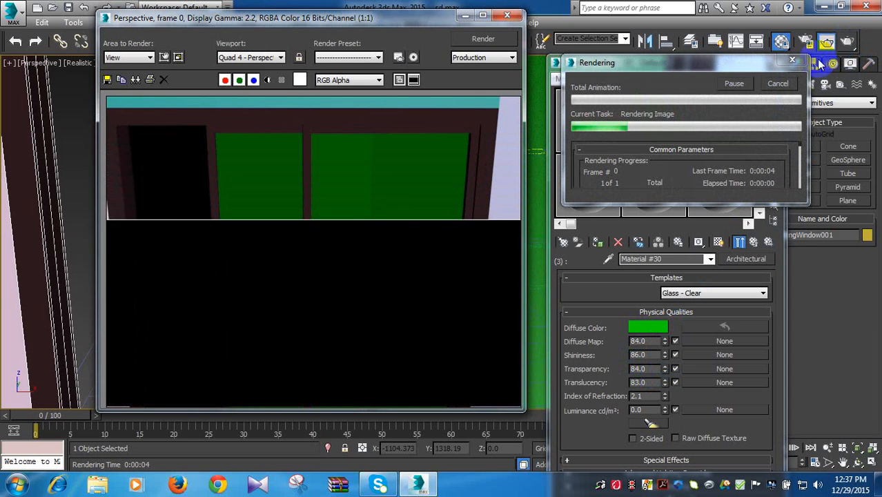
- Lower the glass Transparency to 75 and render the window
click(665, 372)
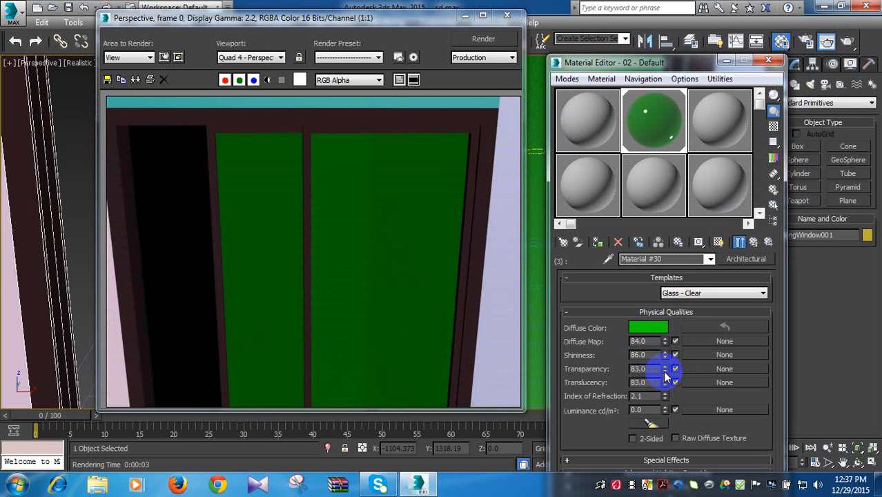
click(665, 372)
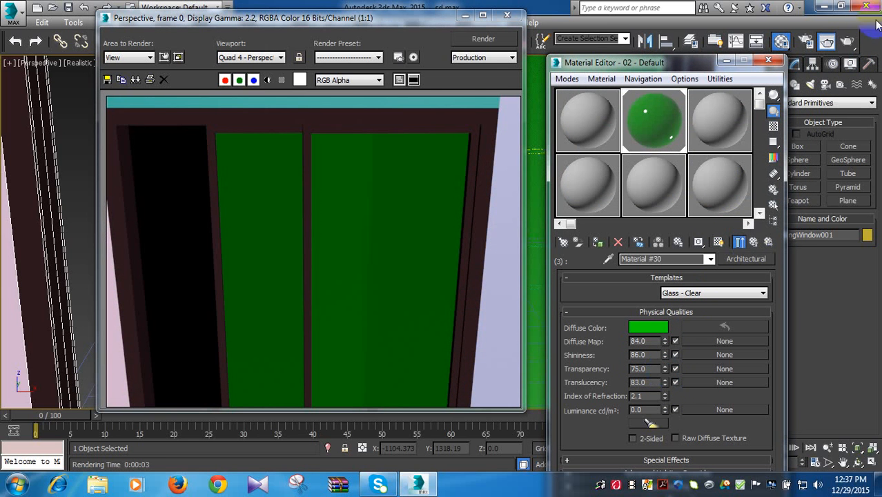
click(848, 43)
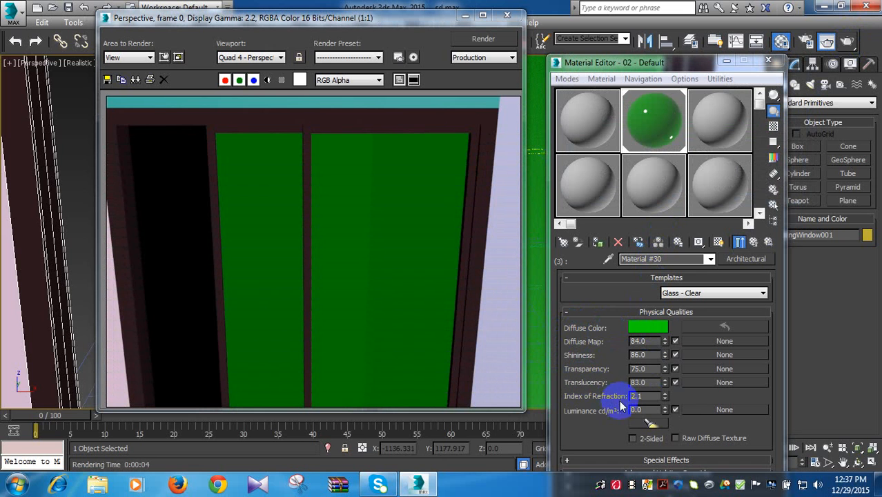
- Lower the glass Index of Refraction to 1.01 and render the window
click(665, 400)
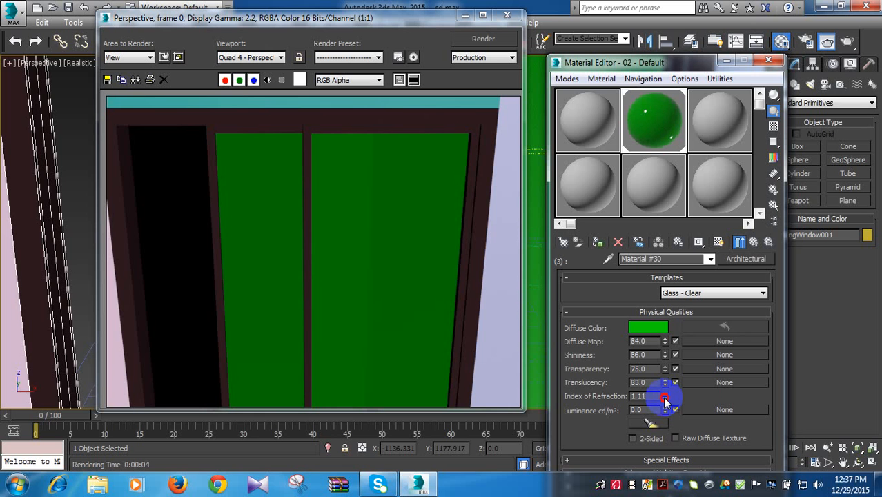
click(665, 399)
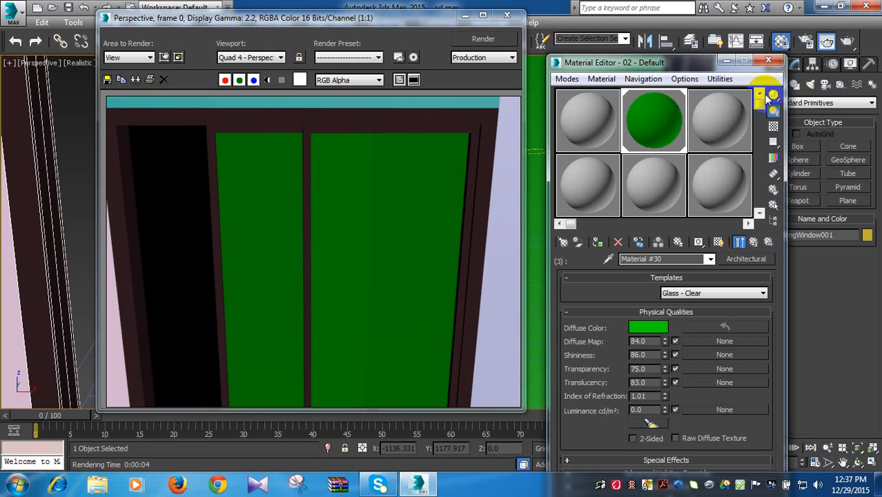
click(853, 43)
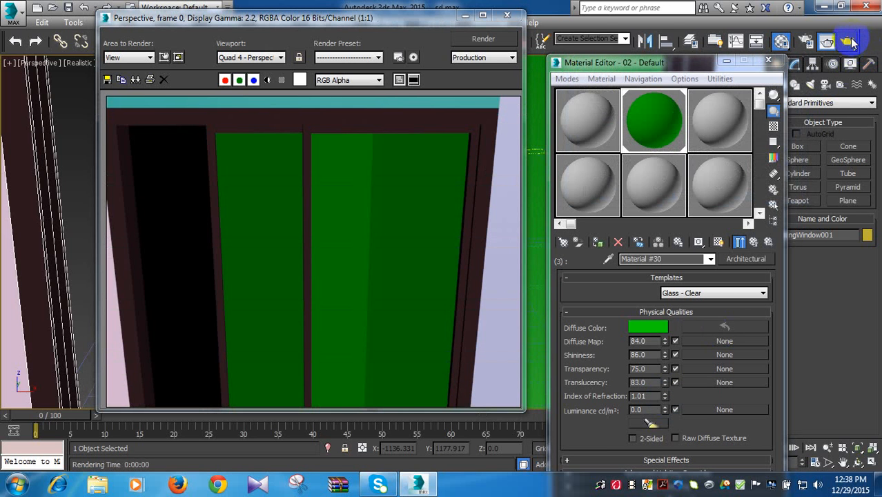
- Test the glass Transparency at 100 and at 96, rendering the window at each value
click(666, 366)
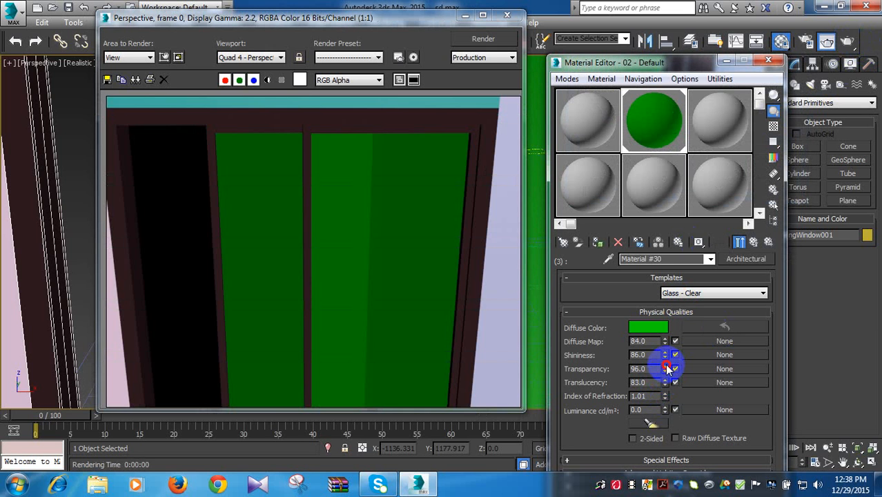
click(666, 366)
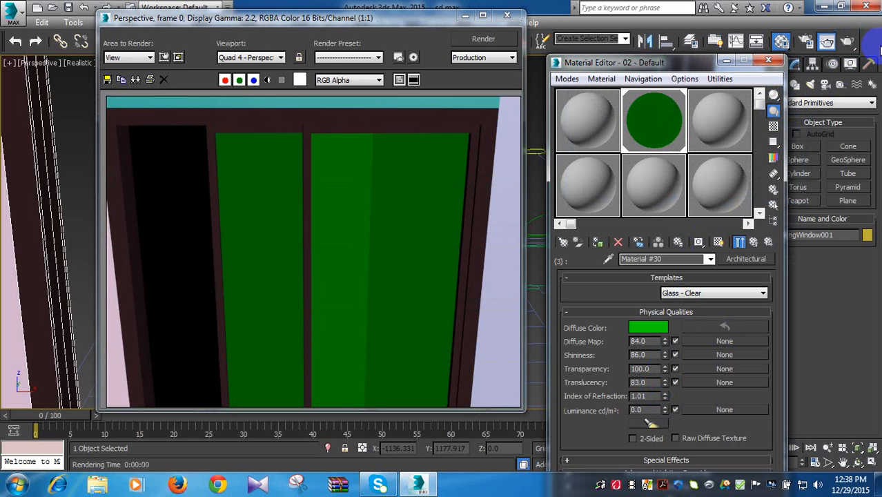
click(851, 41)
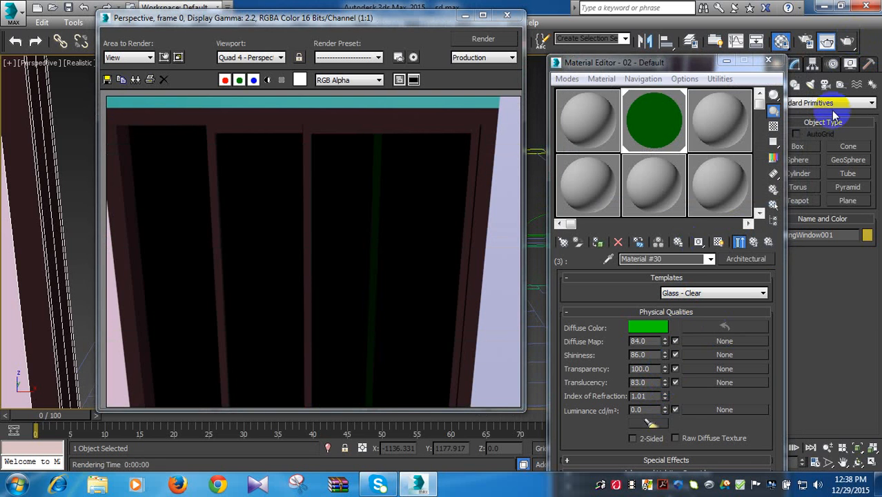
click(665, 372)
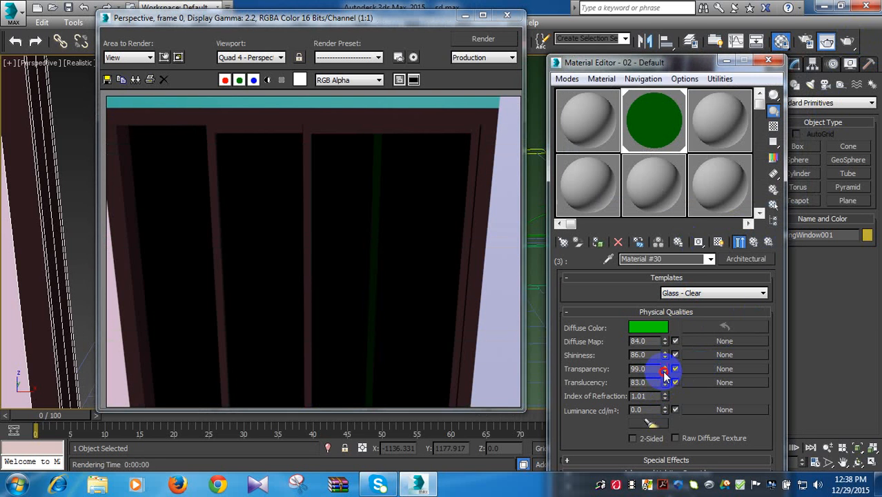
click(665, 373)
click(851, 41)
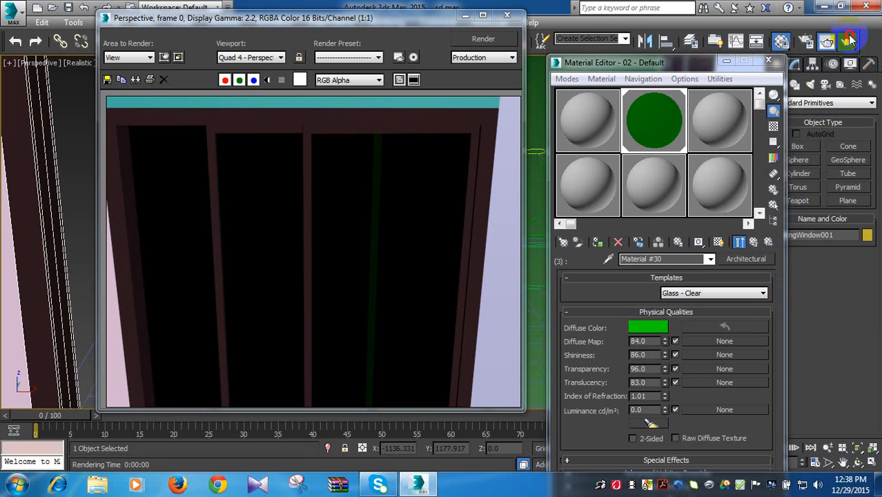
- Set the glass Transparency to 97 and render the window to check the panes
click(667, 366)
click(667, 366)
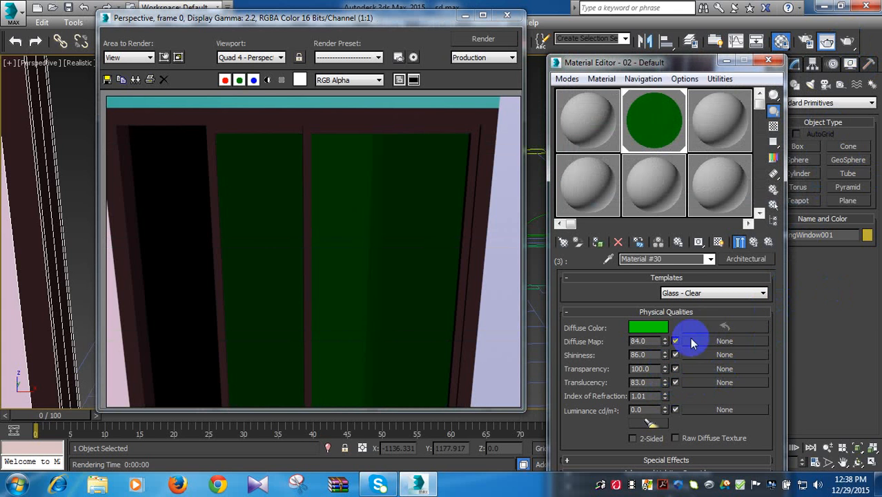
click(666, 373)
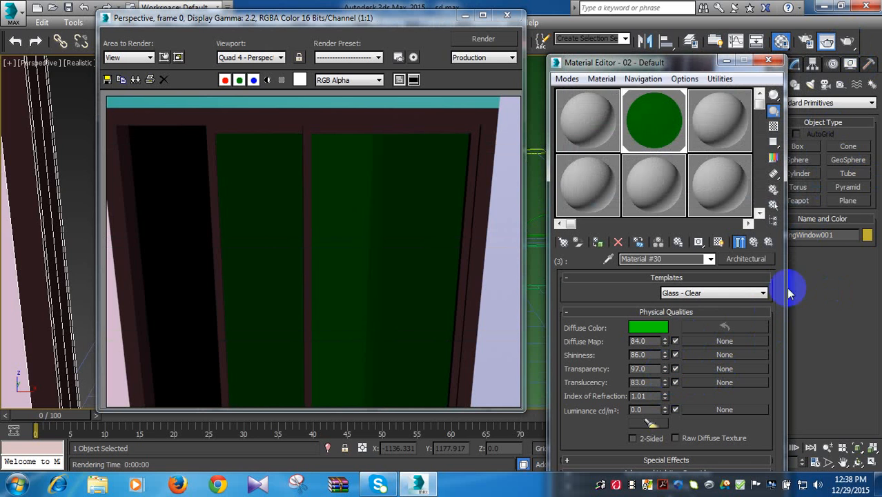
click(847, 42)
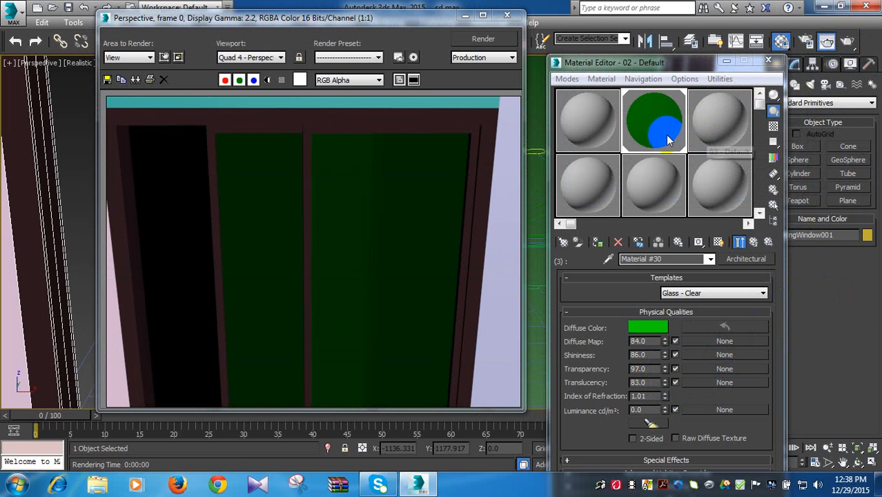
middle_click(434, 158)
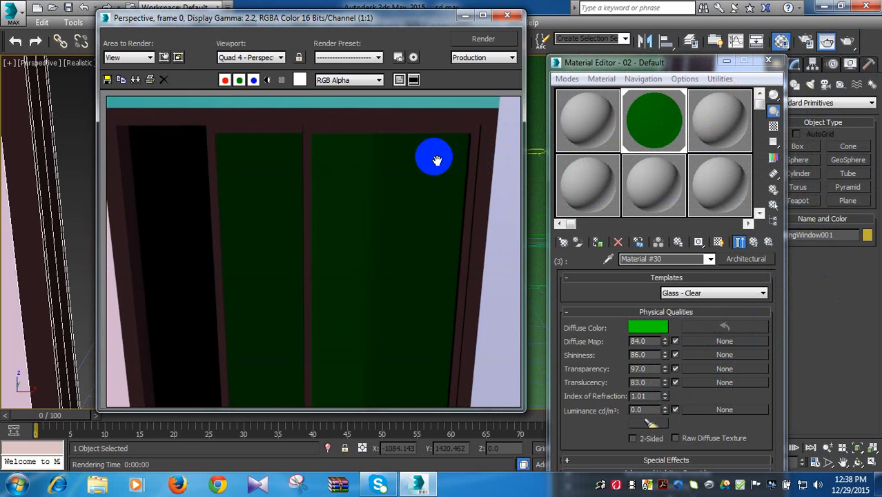
- Render the window together with the surrounding wall sections from a wider perspective view
click(514, 15)
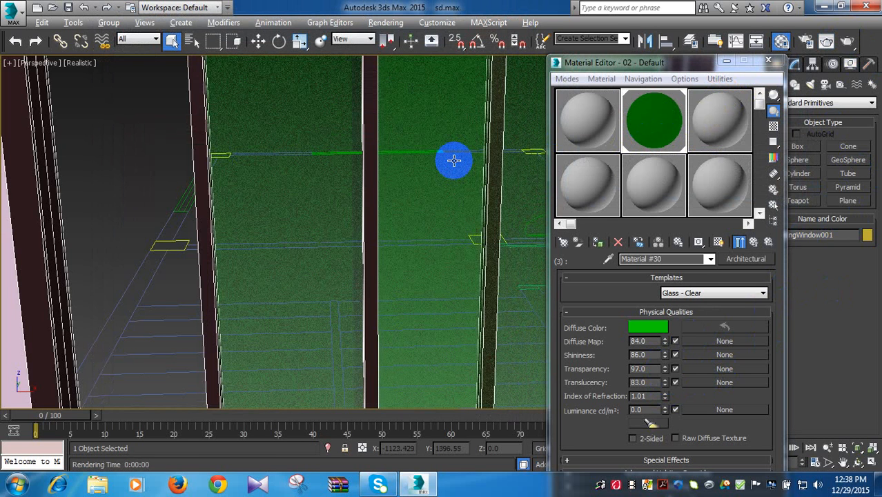
mouse_move(450, 162)
alt+middle_down()
mouse_move(393, 175)
mouse_move(439, 156)
mouse_move(472, 104)
mouse_move(454, 147)
alt+middle_up()
scroll(455, 147, down, 5)
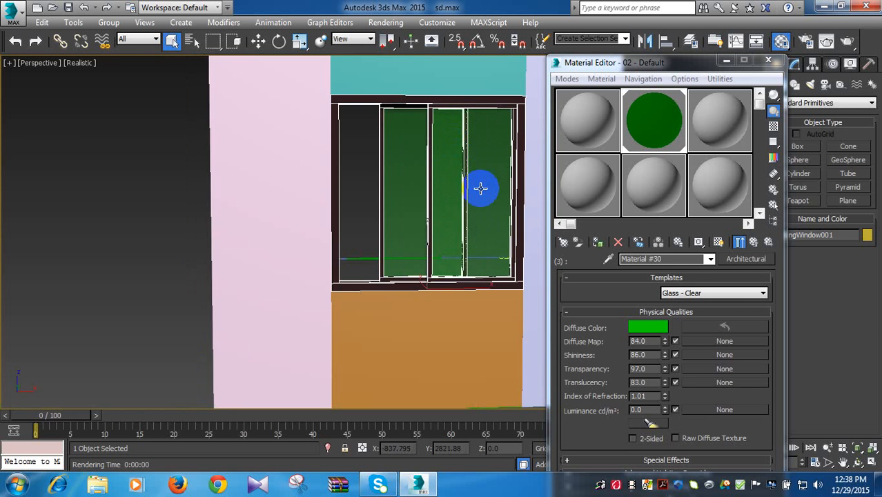
scroll(482, 188, up, 1)
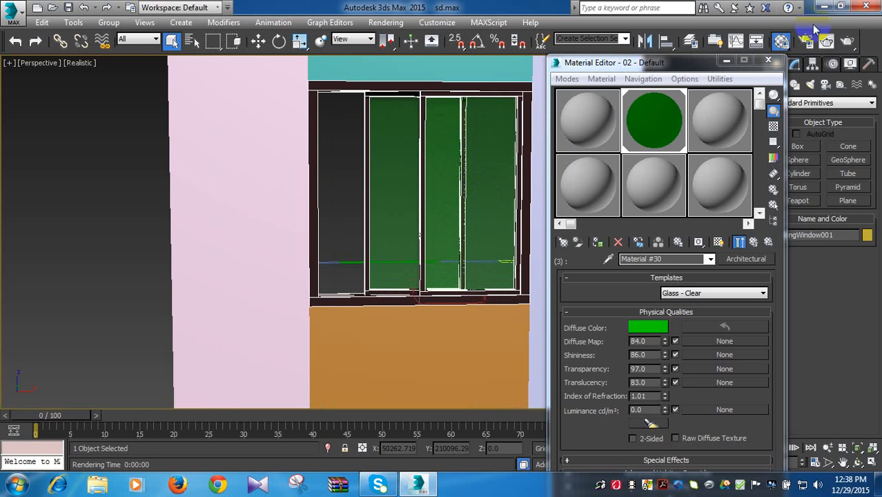
click(849, 41)
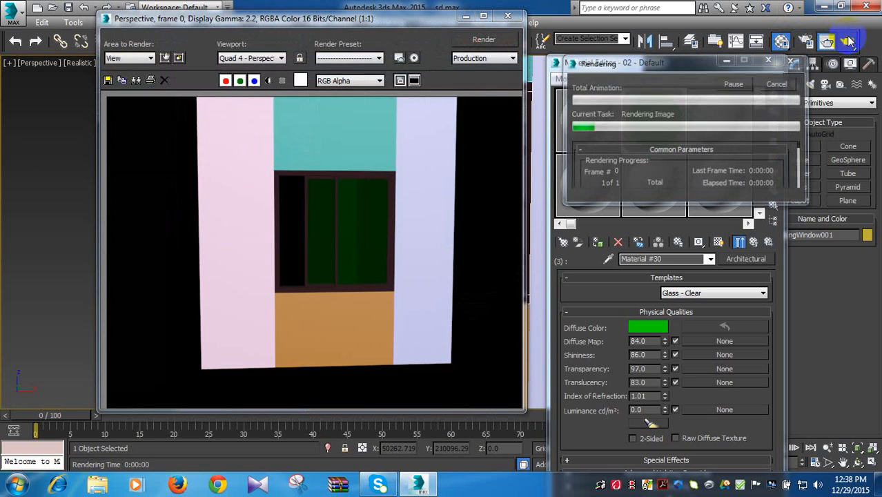
click(508, 15)
- Lower the glass Diffuse Map value to 64 and render the window
click(641, 259)
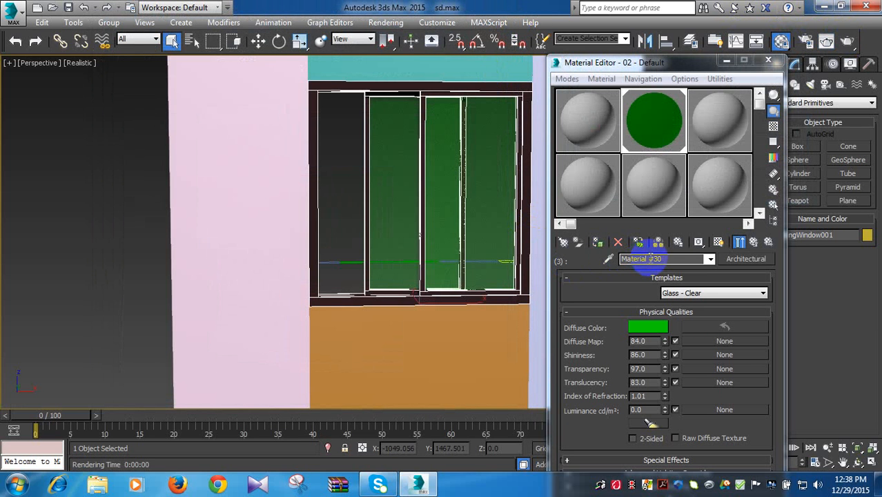
click(664, 344)
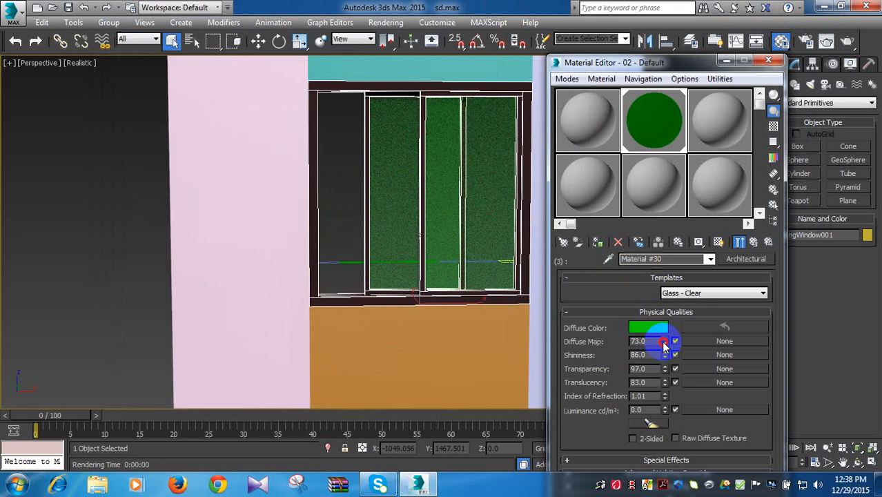
drag(661, 341, 664, 345)
click(851, 42)
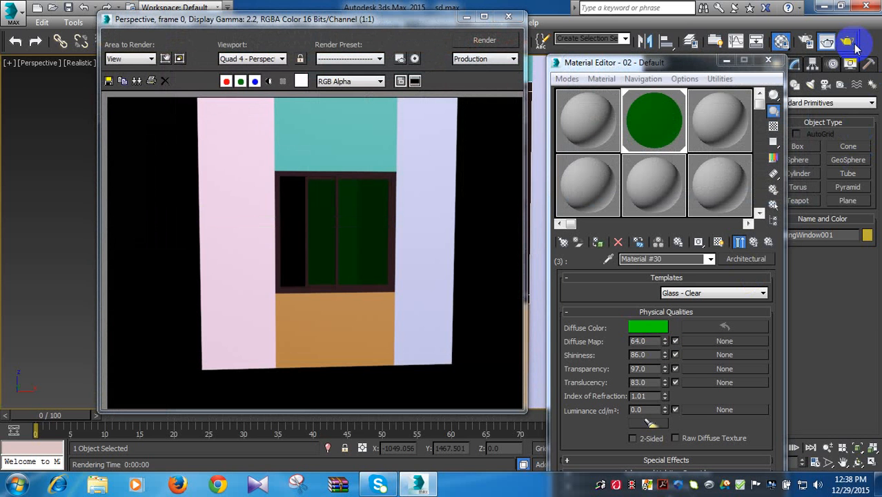
click(508, 16)
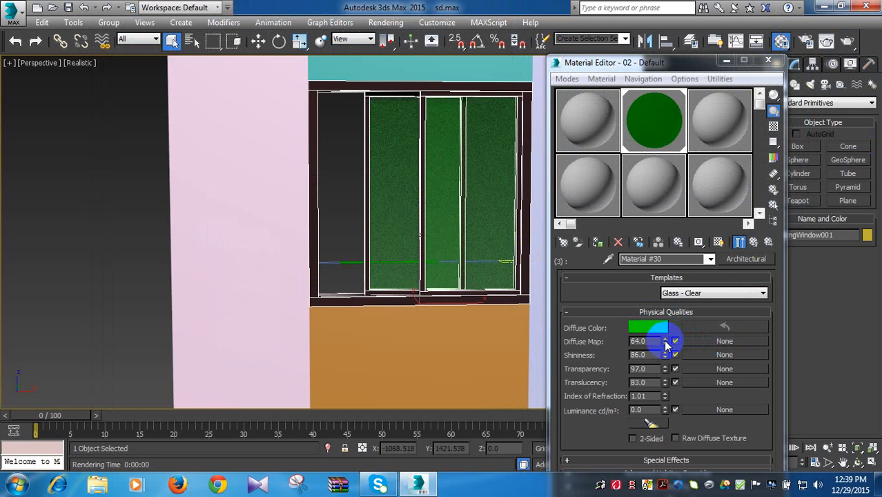
- Raise the glass Shininess to 100 and render the window
click(667, 352)
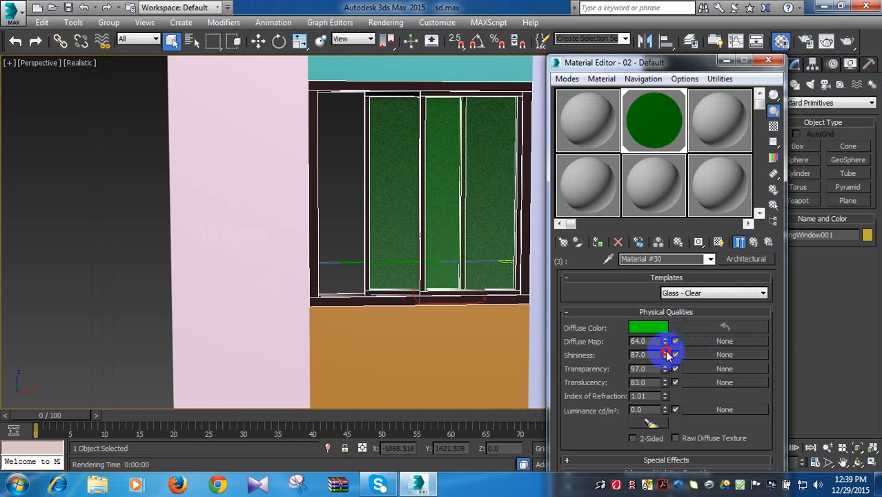
drag(667, 354, 670, 344)
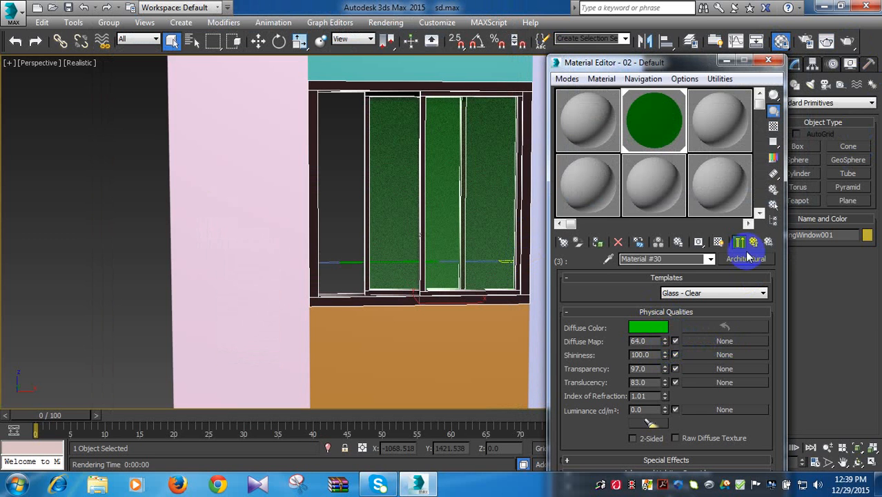
click(849, 41)
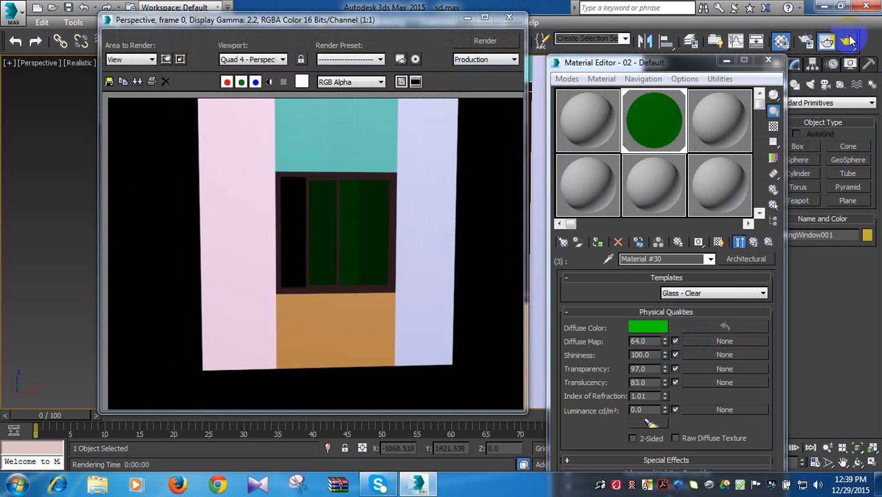
click(516, 17)
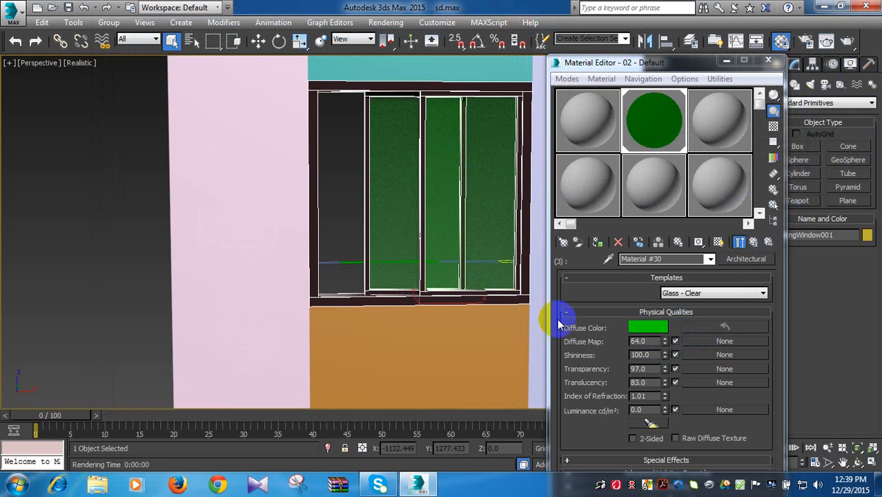
- Examine the window's glass panes and frame in the perspective view up close, from farther away and at an angle
middle_drag(433, 197, 343, 205)
scroll(433, 274, up, 5)
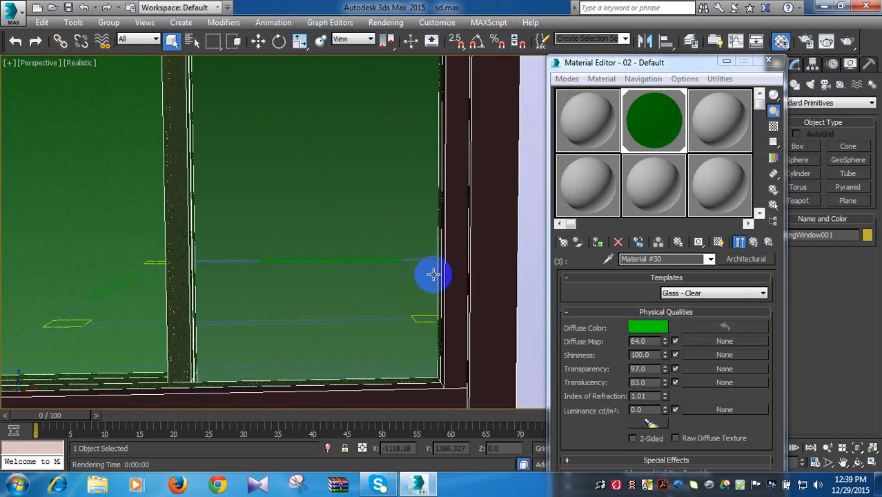
scroll(433, 275, down, 6)
scroll(435, 272, up, 2)
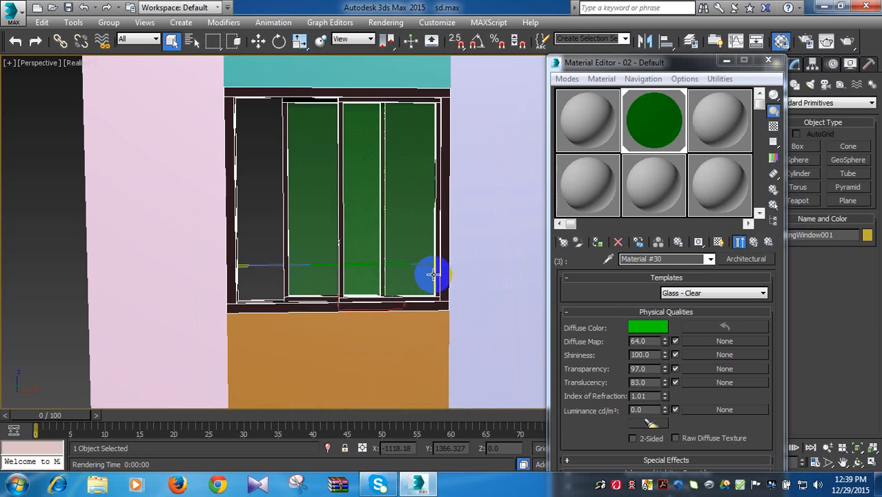
middle_drag(423, 272, 357, 275)
scroll(357, 275, down, 4)
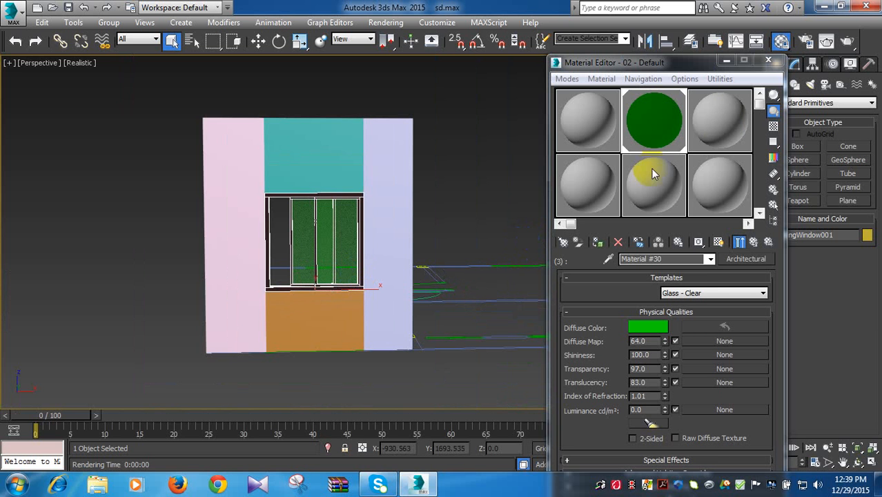
drag(689, 61, 681, 105)
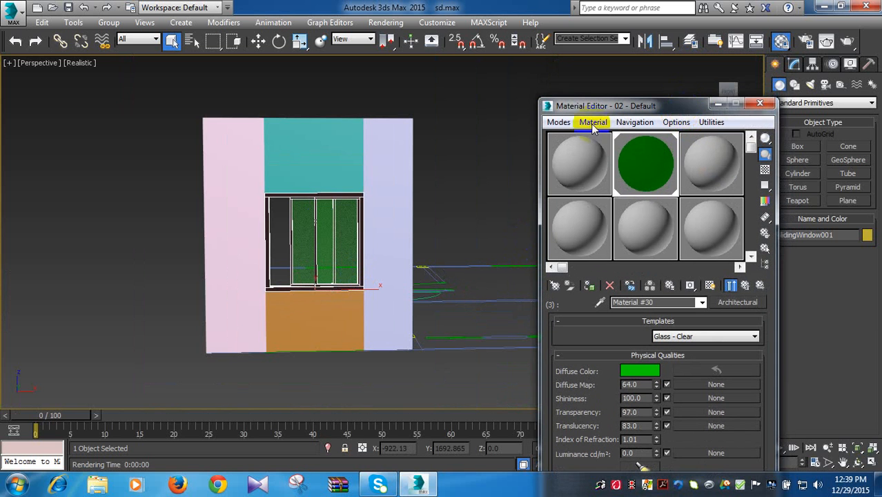
scroll(347, 252, up, 6)
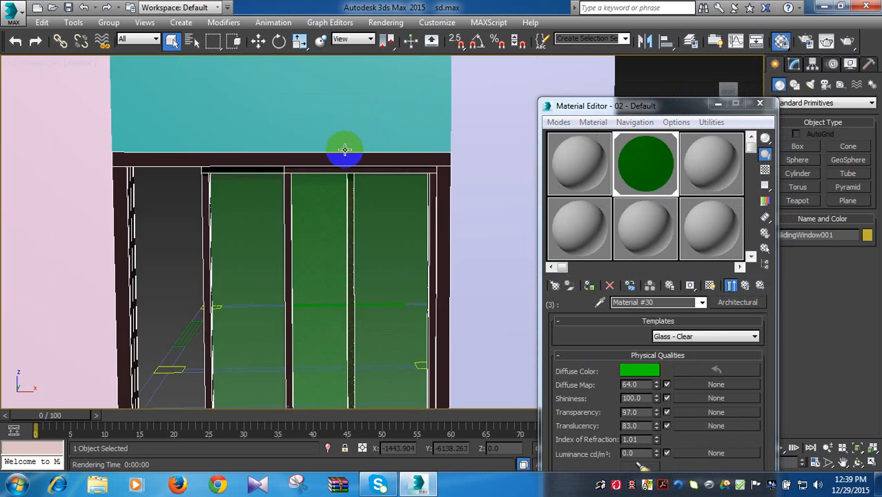
scroll(344, 150, down, 4)
scroll(339, 229, up, 3)
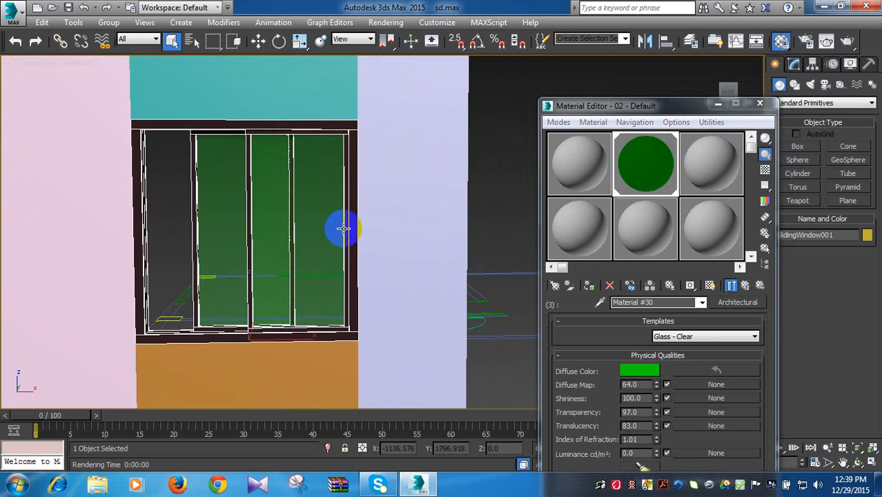
scroll(346, 227, up, 2)
scroll(349, 227, down, 2)
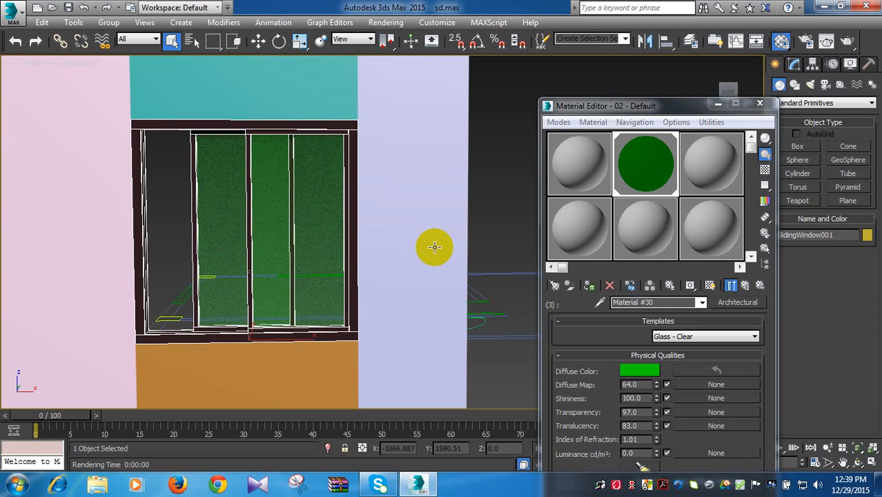
alt+middle_drag(436, 250, 445, 279)
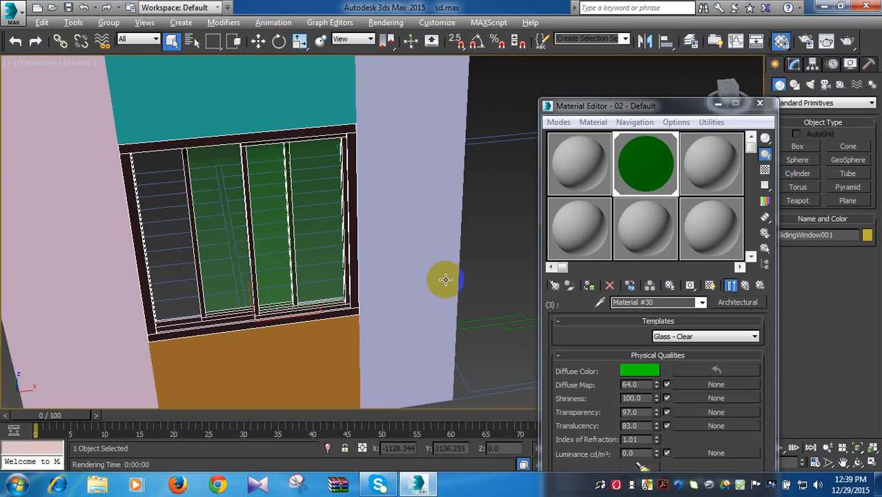